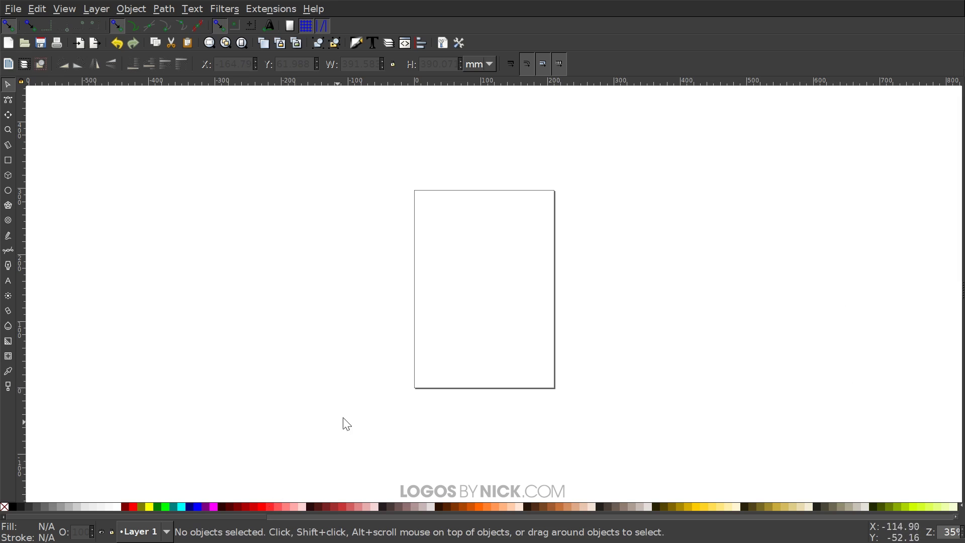
# Set the document's display units to px and hide the page border
pyautogui.moveTo(385, 305); pyautogui.dragTo(353, 320)
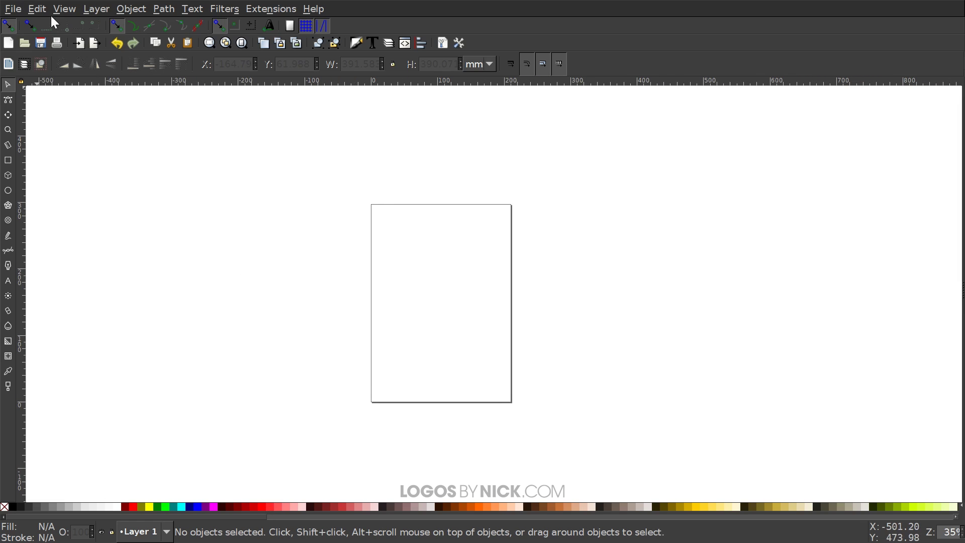
pyautogui.click(13, 8)
pyautogui.click(51, 232)
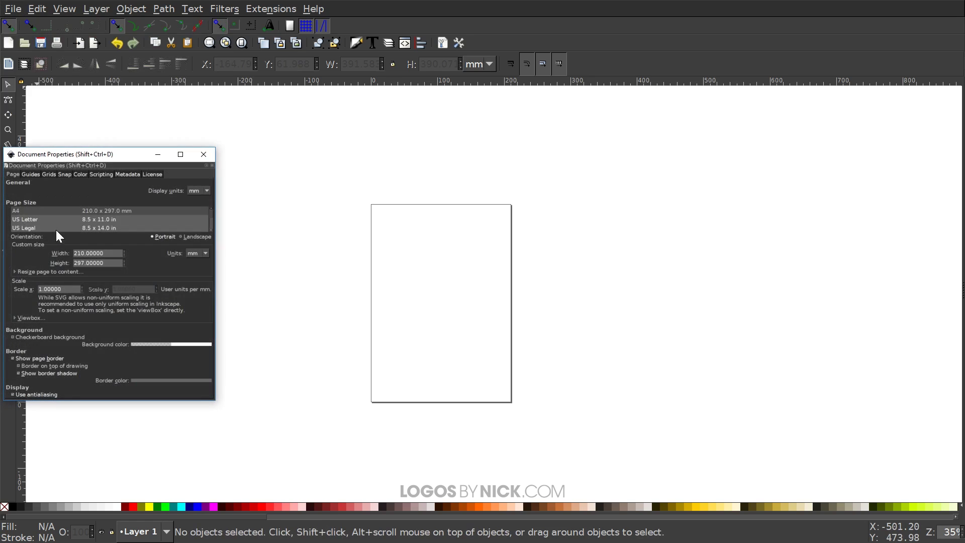
pyautogui.moveTo(96, 155); pyautogui.dragTo(409, 58)
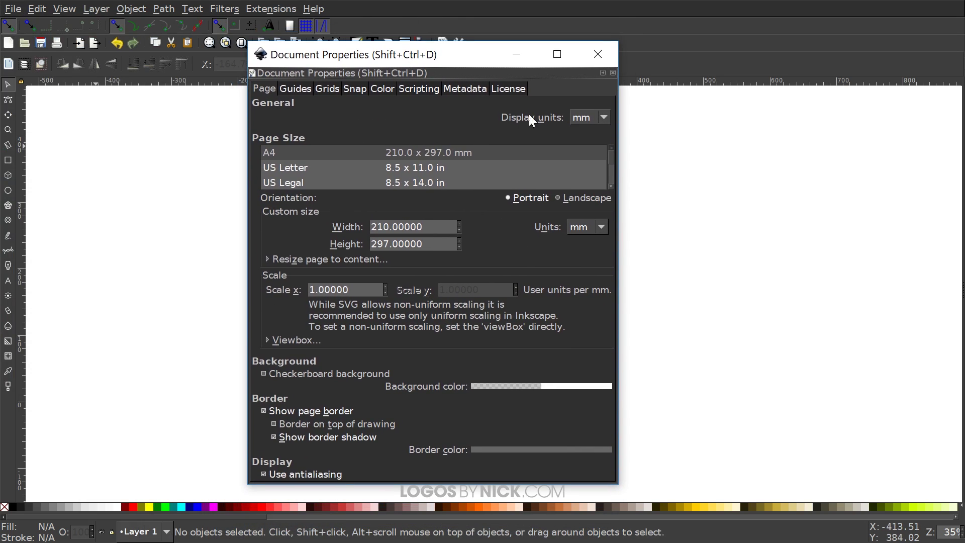
pyautogui.click(595, 117)
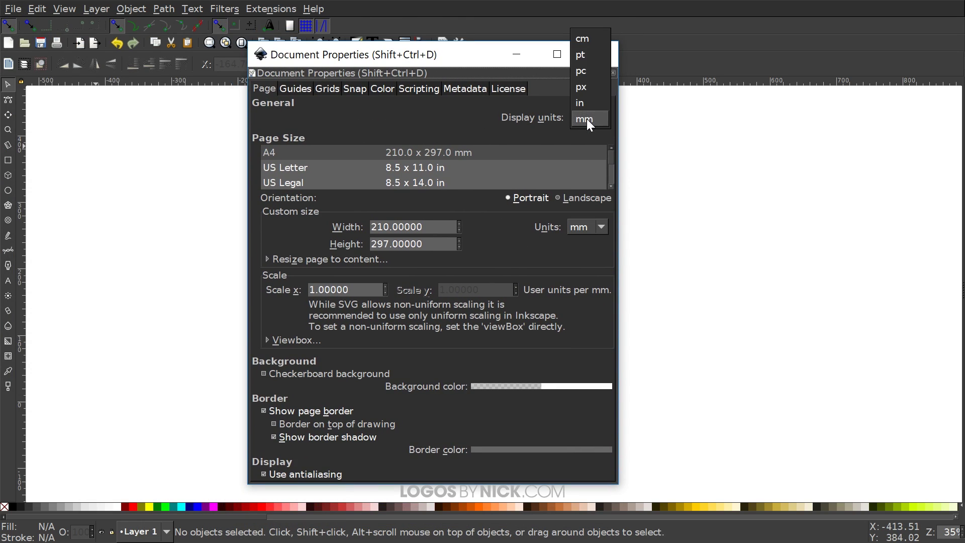
pyautogui.click(592, 87)
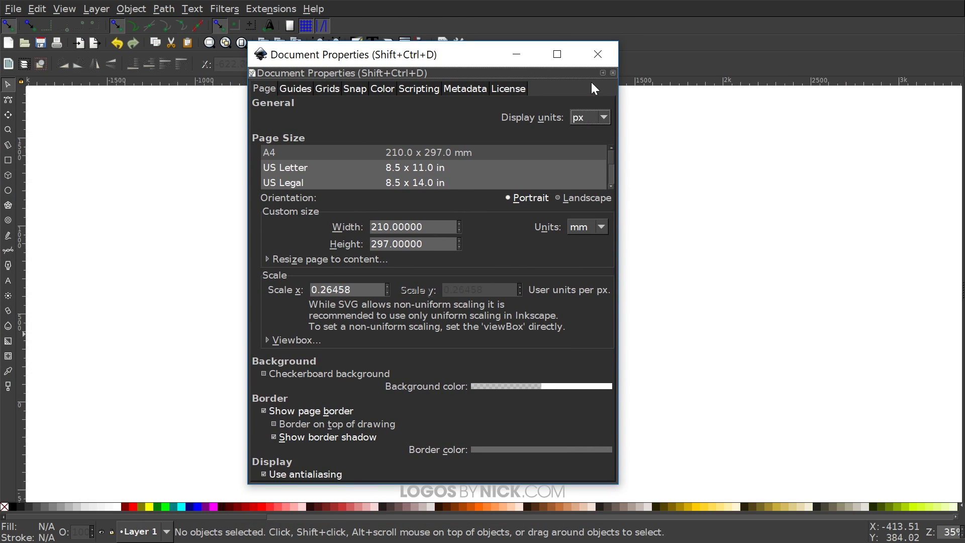
pyautogui.click(265, 412)
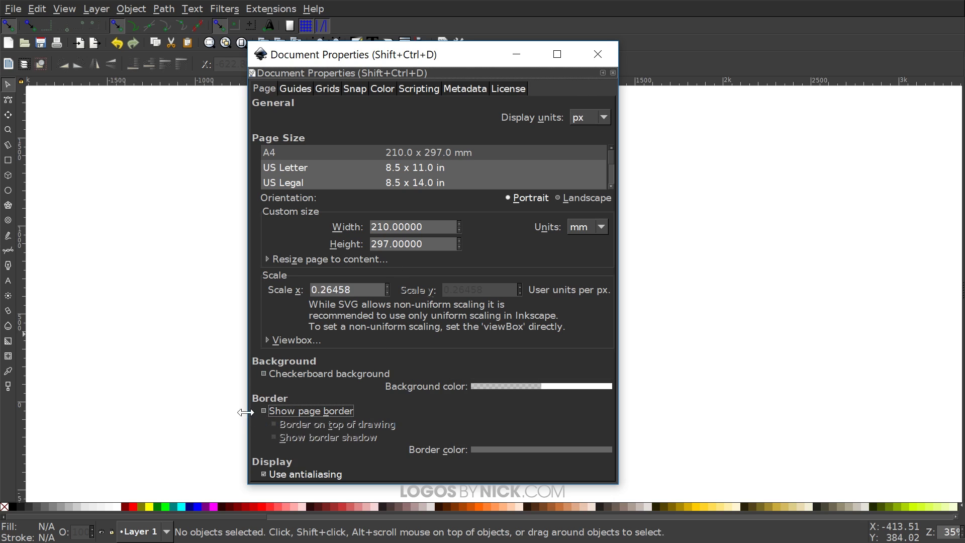
pyautogui.click(600, 53)
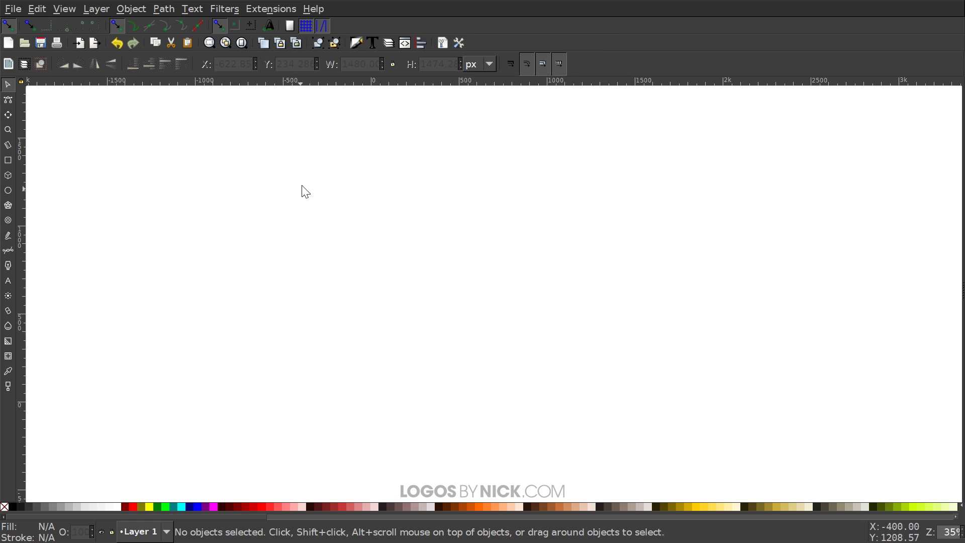
# Open the Align and Distribute settings with alignment relative to Last selected, and open the Fill and Stroke settings as well
pyautogui.click(64, 8)
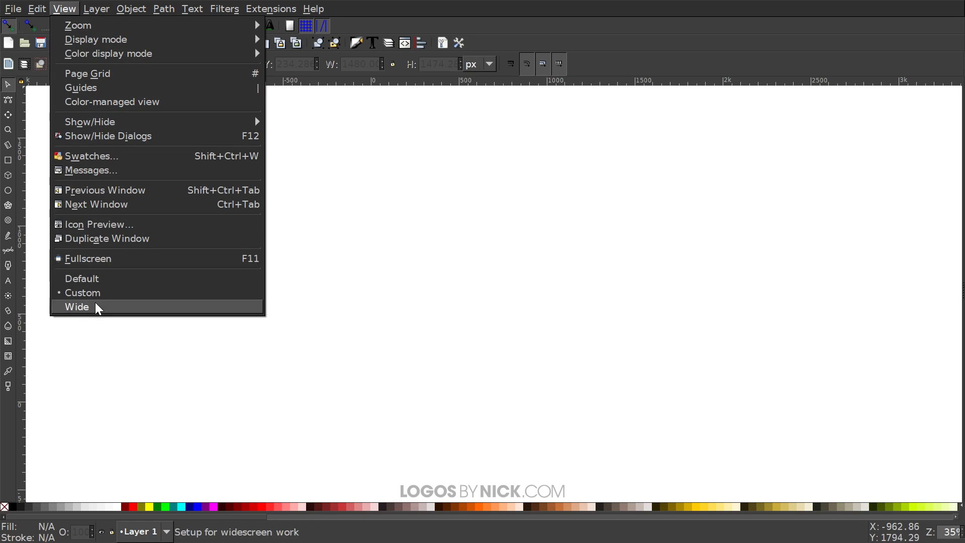
pyautogui.moveTo(188, 30)
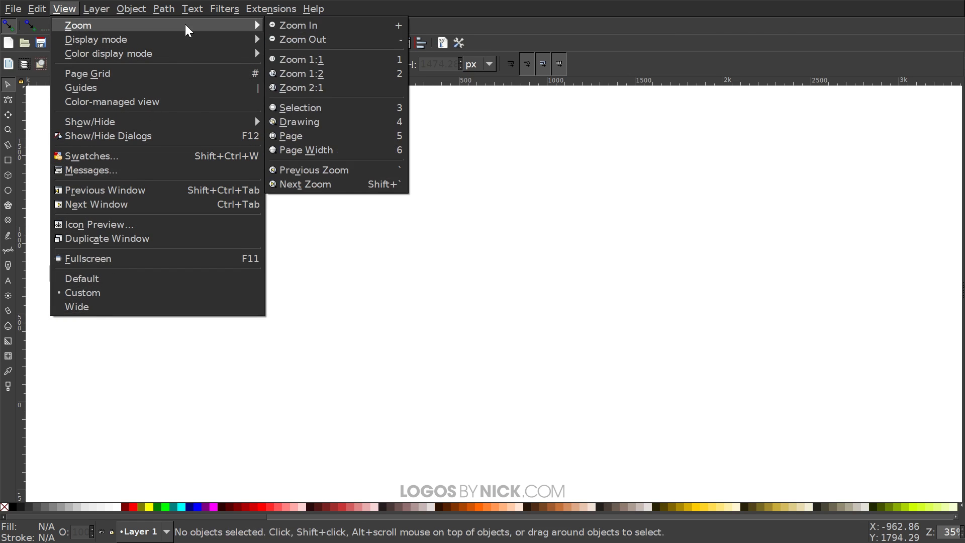
pyautogui.click(312, 64)
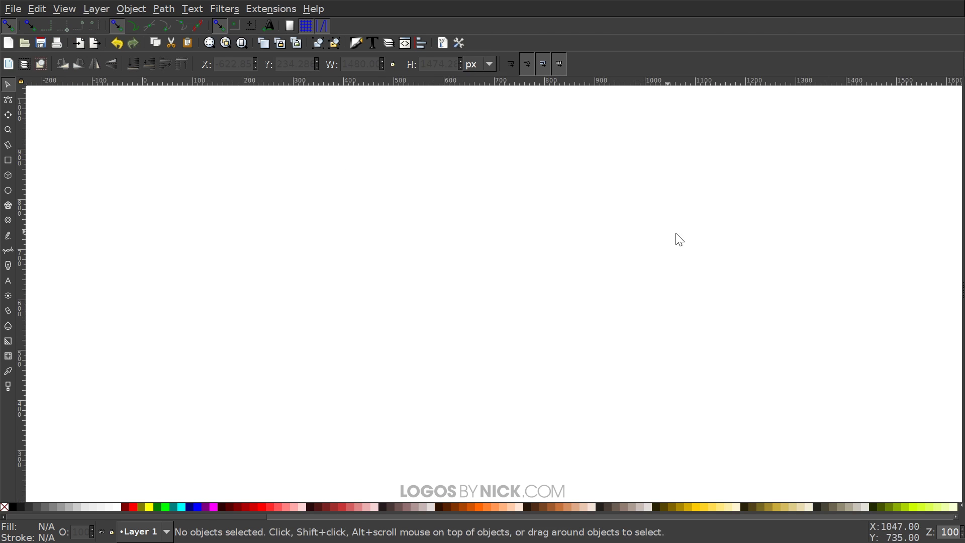
pyautogui.click(421, 42)
pyautogui.click(882, 109)
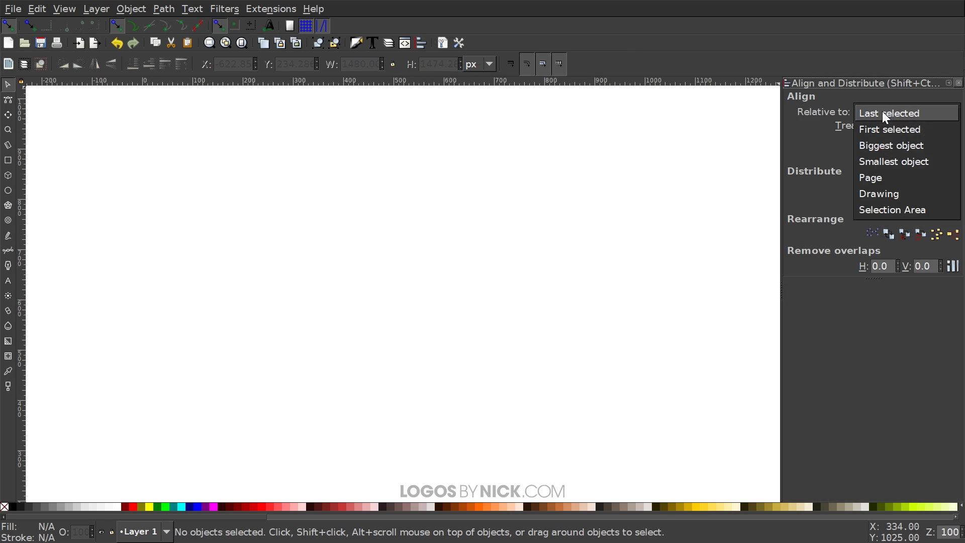
pyautogui.click(877, 110)
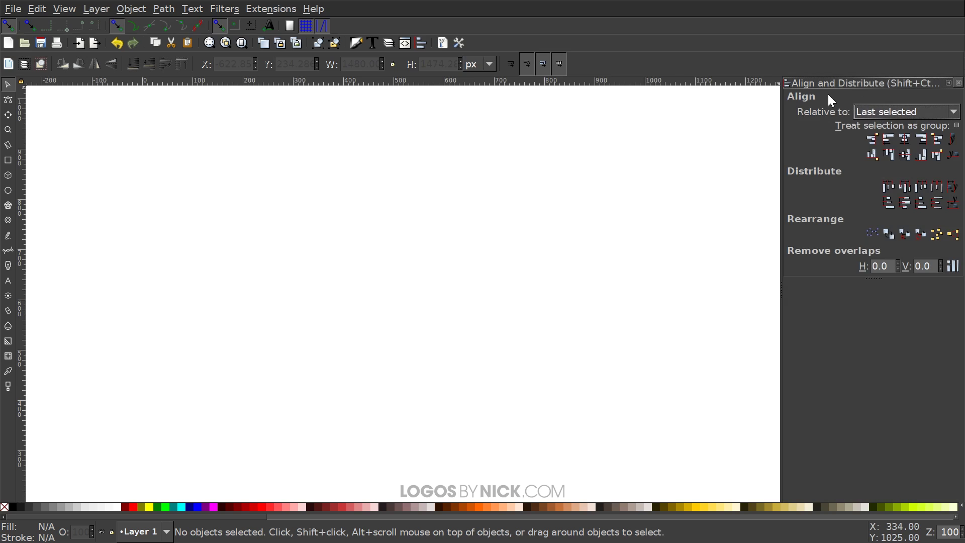
pyautogui.click(358, 44)
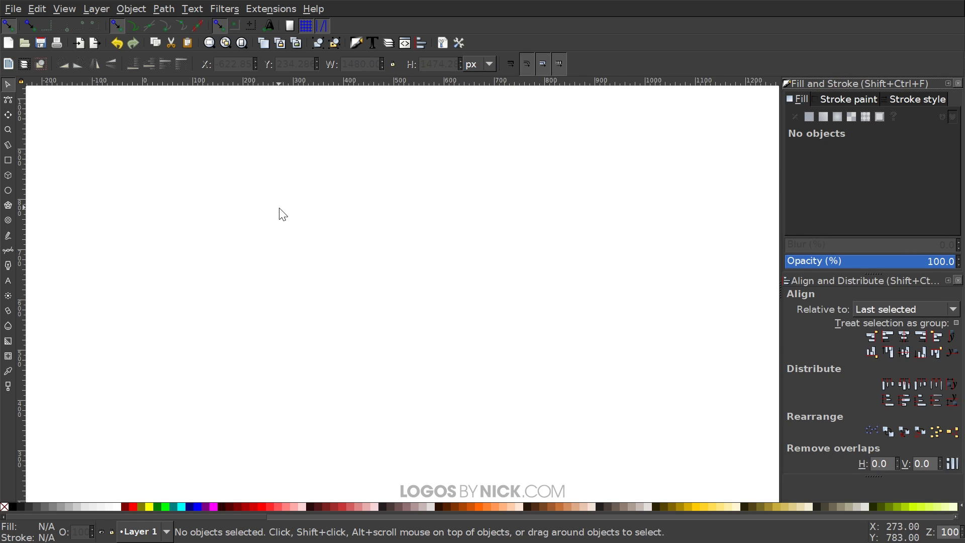
# Draw a tall ellipse about 259 px wide and 445 px high and fill it with dark purple 170b28
pyautogui.click(7, 191)
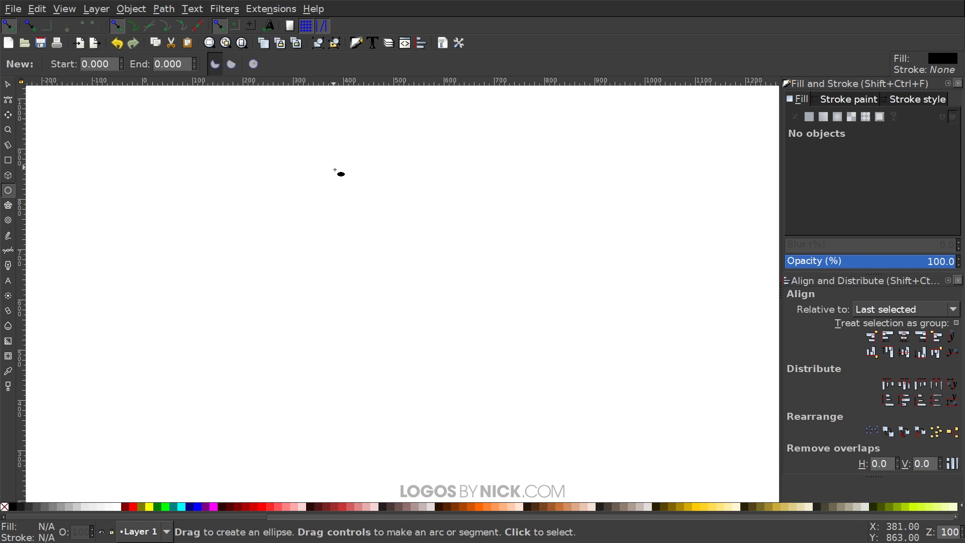
pyautogui.moveTo(334, 170); pyautogui.dragTo(463, 390)
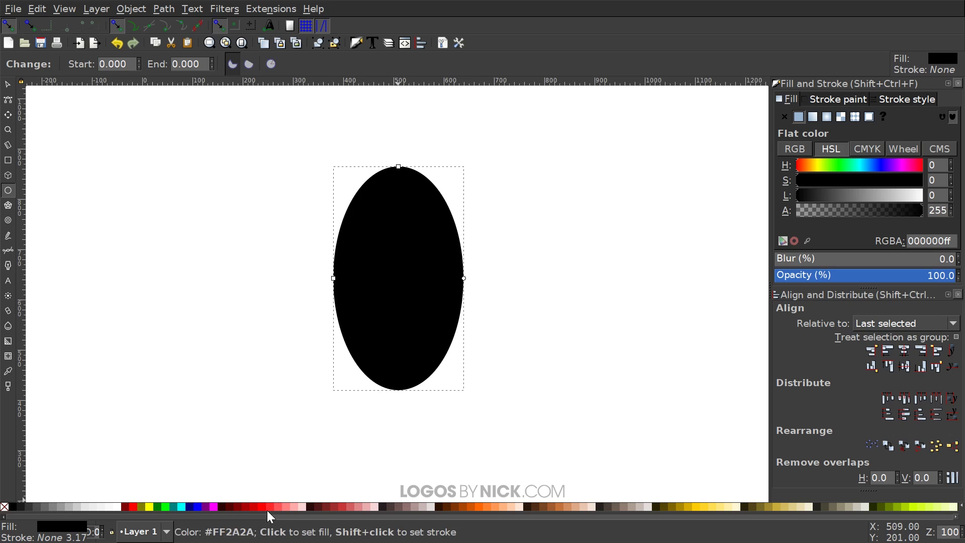
pyautogui.moveTo(226, 520); pyautogui.dragTo(816, 524)
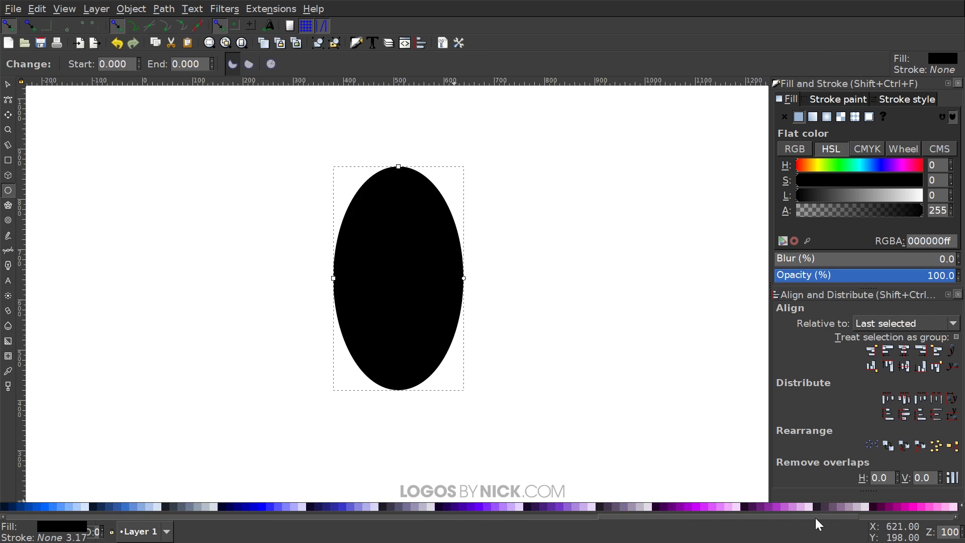
pyautogui.click(528, 506)
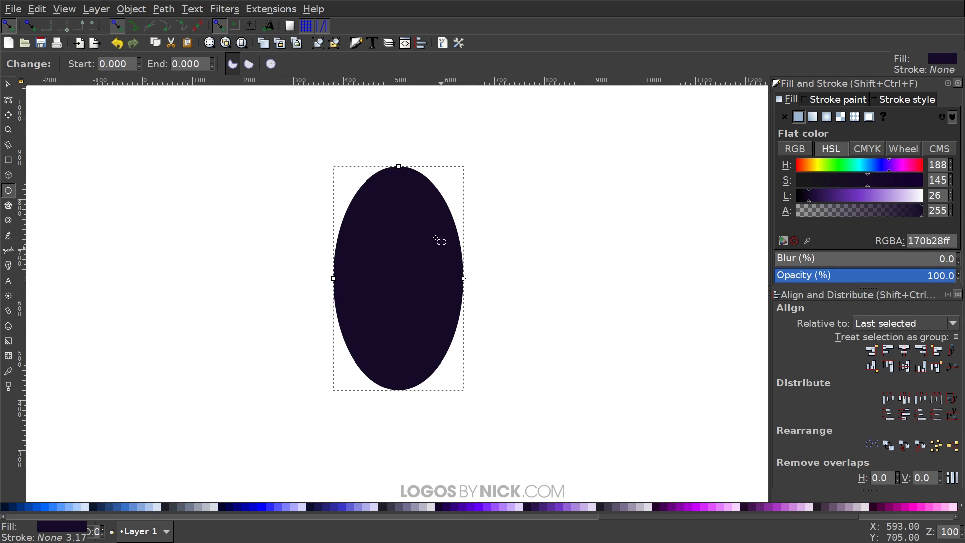
# Duplicate the dark purple ellipse and recolour the copy orange with hue 17 (ff6700)
pyautogui.click(7, 84)
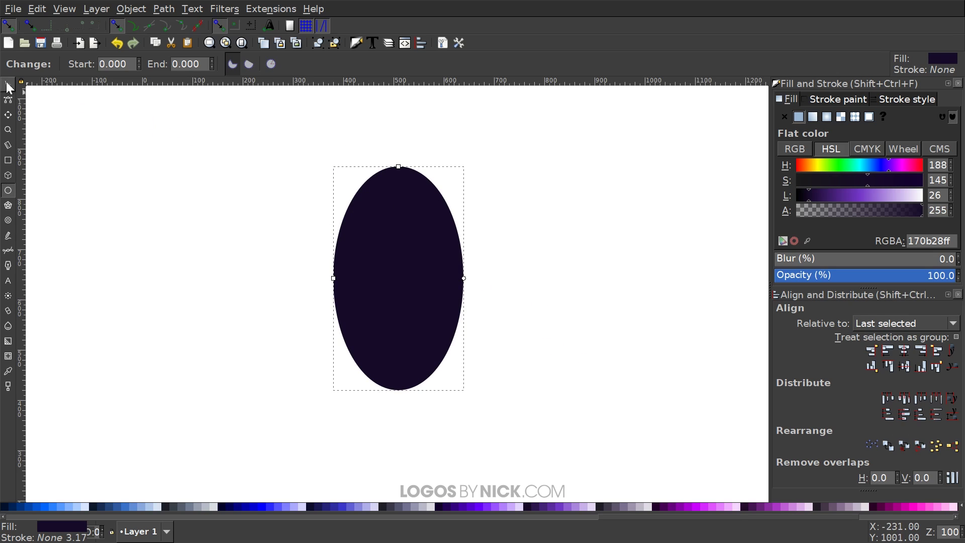
pyautogui.rightClick(413, 194)
pyautogui.click(461, 285)
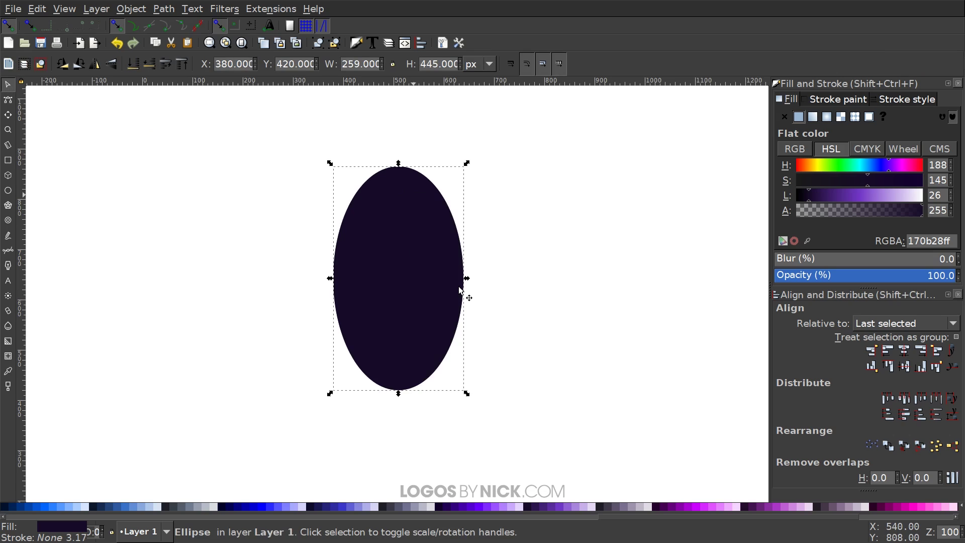
pyautogui.moveTo(649, 519); pyautogui.dragTo(64, 521)
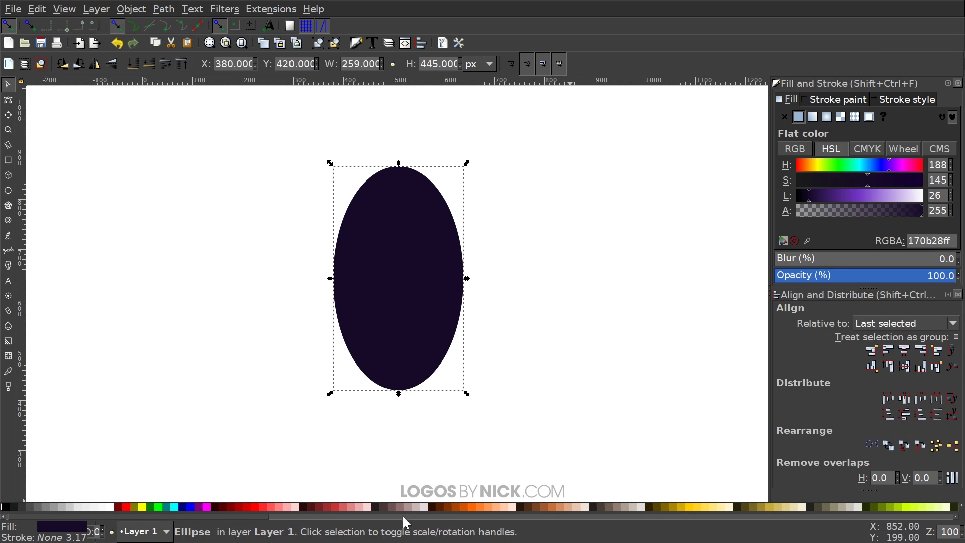
pyautogui.moveTo(208, 519); pyautogui.dragTo(271, 517)
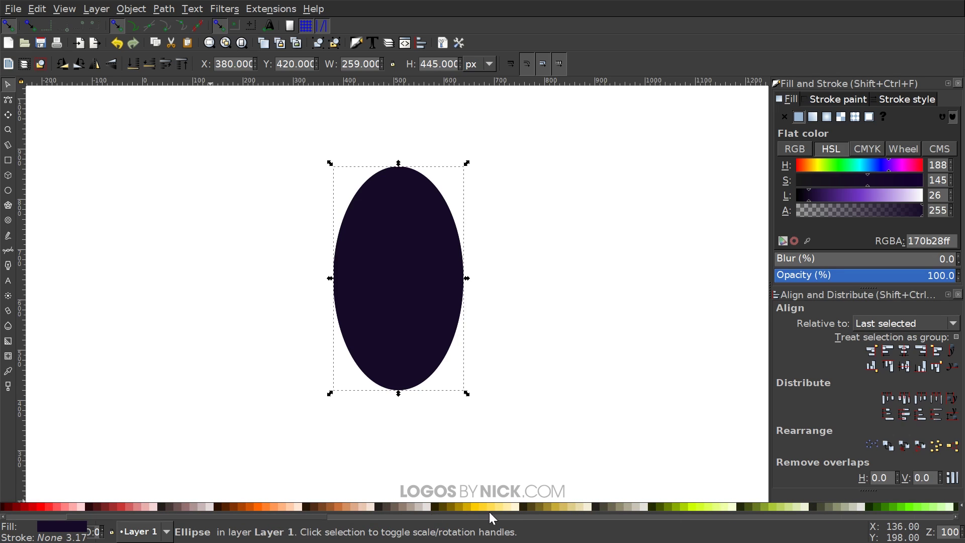
pyautogui.click(474, 506)
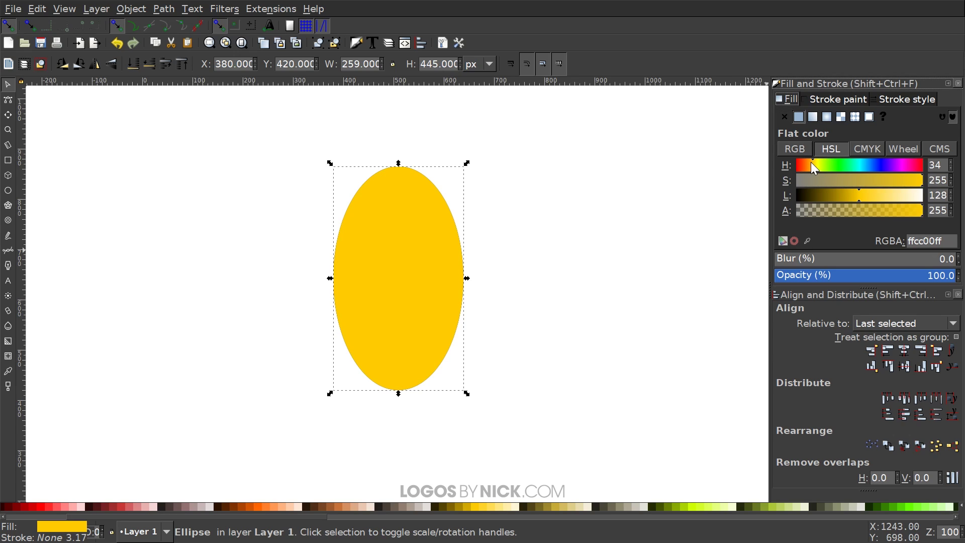
pyautogui.moveTo(811, 162); pyautogui.dragTo(804, 162)
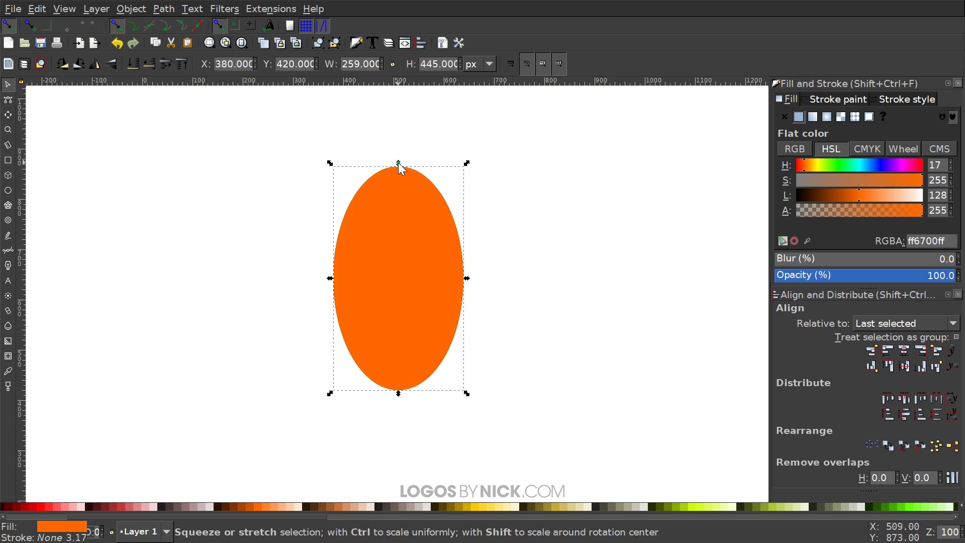
# Resize the orange ellipse to about 267 px wide and 391 px high, leaving dark crescents above and below it
pyautogui.moveTo(398, 163)
pyautogui.mouseDown()
pyautogui.moveTo(402, 272)
pyautogui.moveTo(403, 176)
pyautogui.mouseUp()
pyautogui.moveTo(398, 393); pyautogui.dragTo(402, 386)
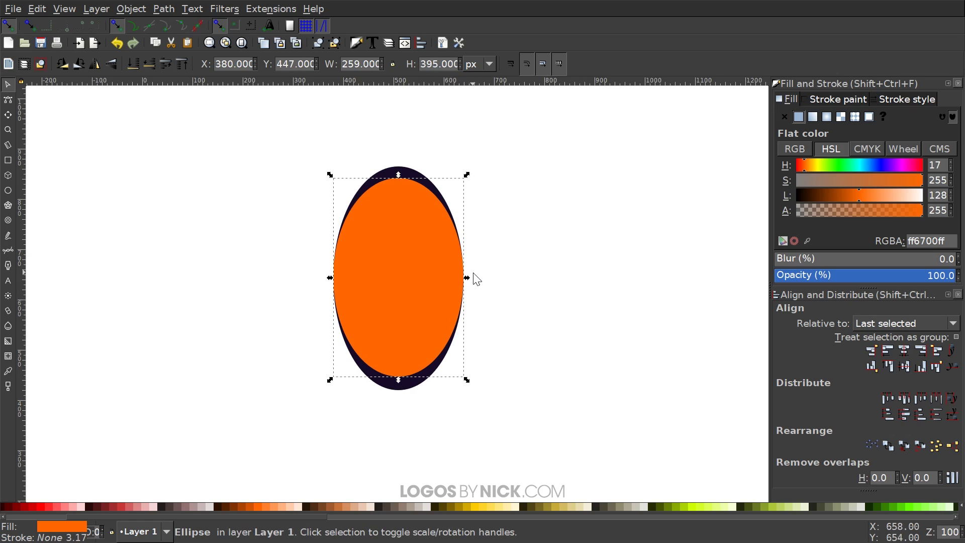
pyautogui.moveTo(465, 279); pyautogui.dragTo(469, 278)
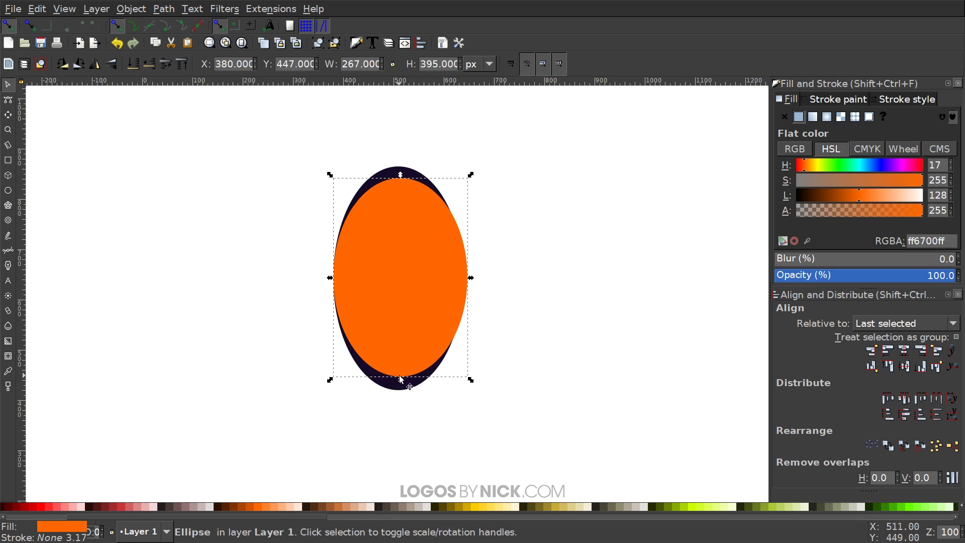
pyautogui.moveTo(400, 380); pyautogui.dragTo(401, 378)
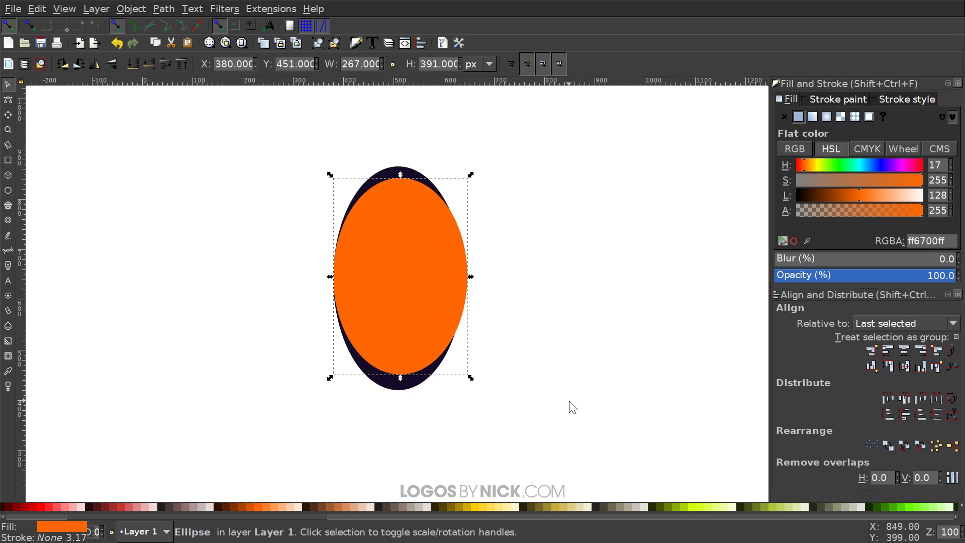
# Centre the dark purple and orange ellipses on each other both horizontally and vertically
pyautogui.moveTo(643, 463); pyautogui.dragTo(213, 105)
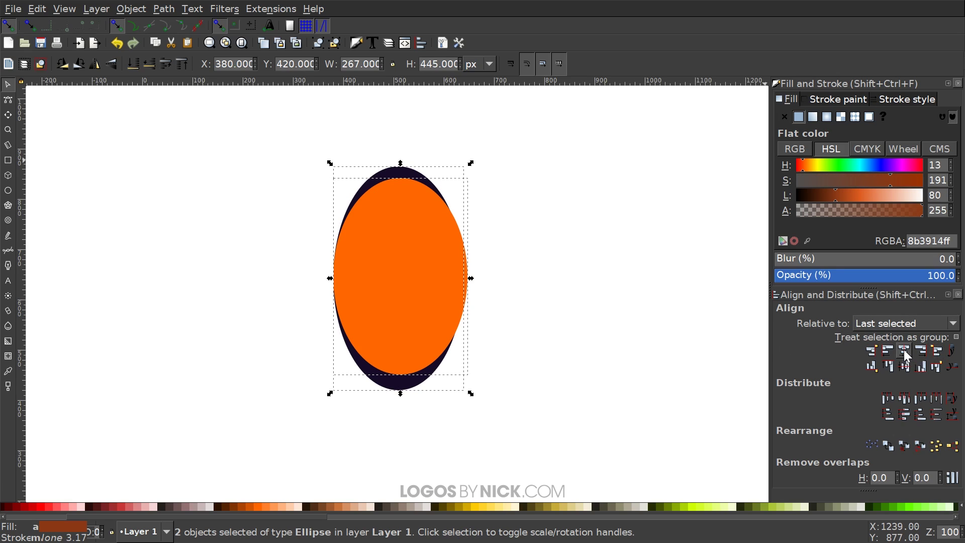
pyautogui.click(905, 366)
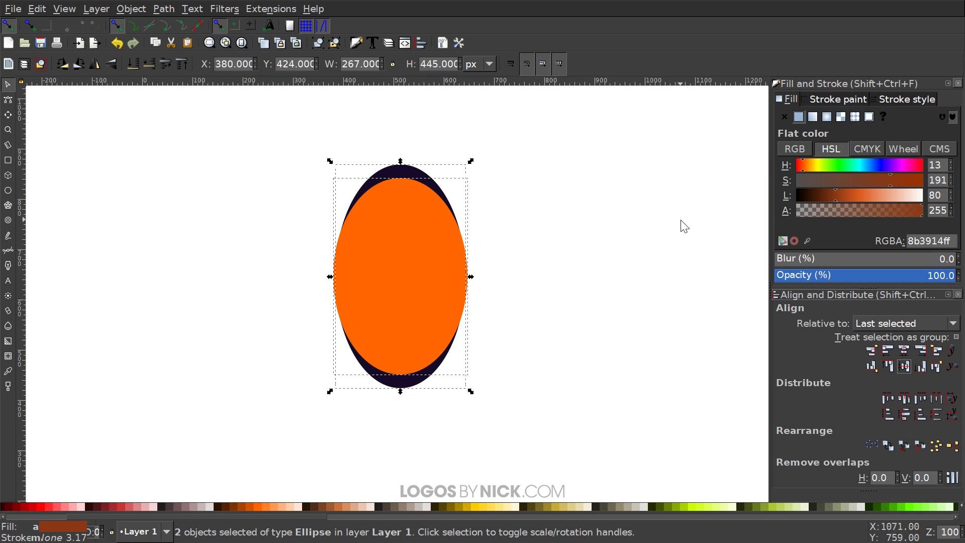
pyautogui.click(457, 360)
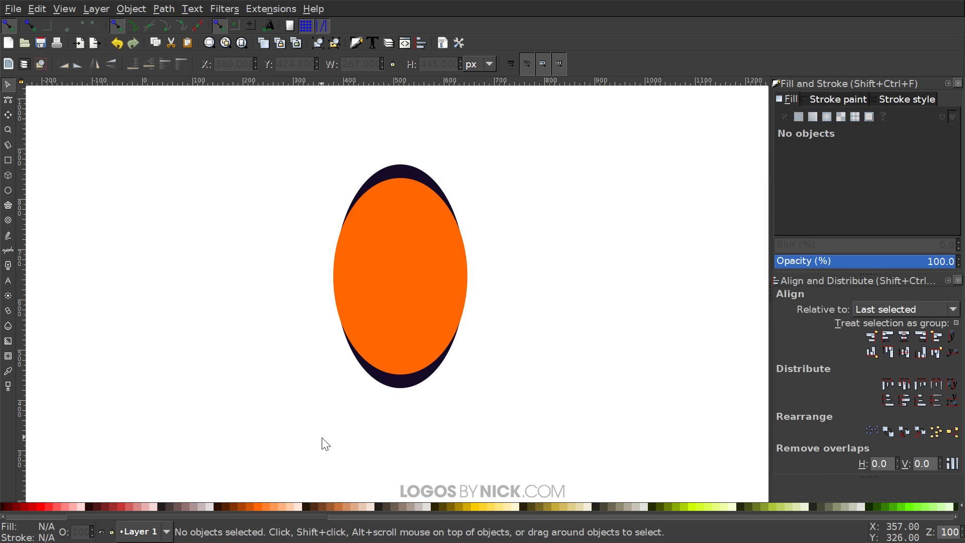
# Duplicate the orange ellipse and shift the copy's fill to a lighter orange with hue 26 (ff9e00)
pyautogui.click(395, 211)
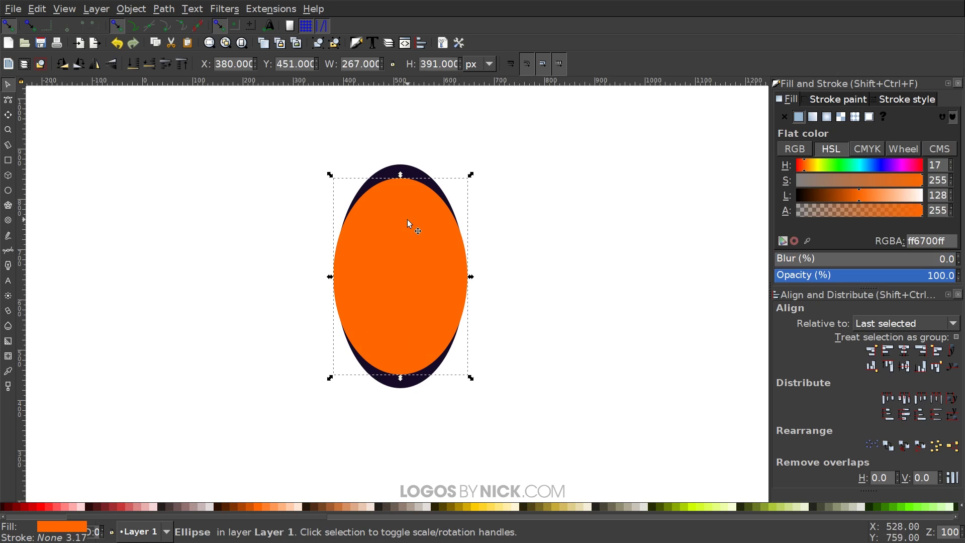
pyautogui.rightClick(407, 215)
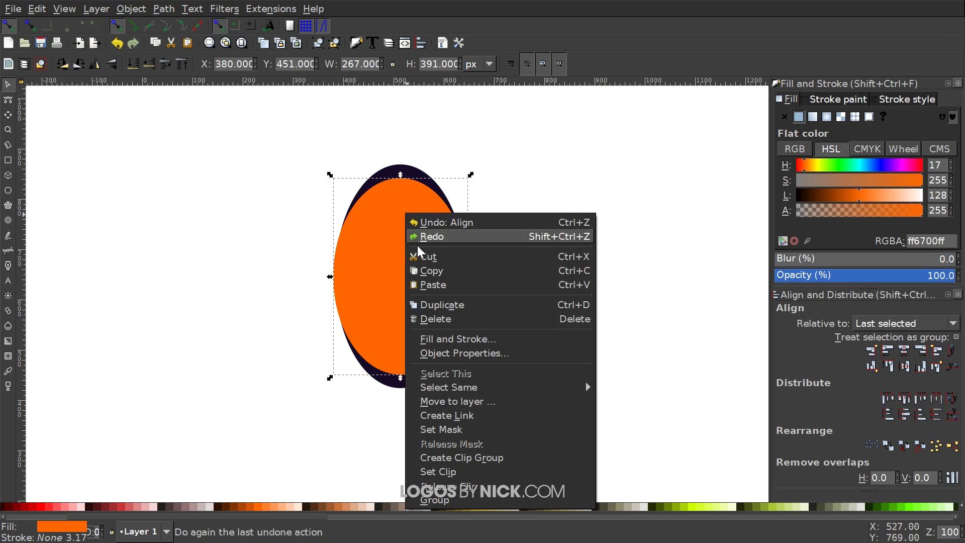
pyautogui.click(445, 304)
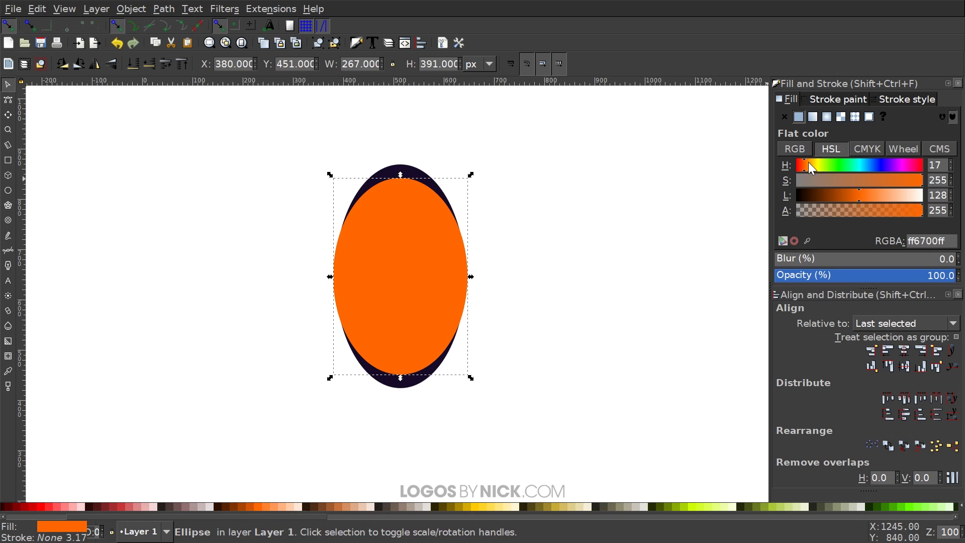
pyautogui.moveTo(803, 162); pyautogui.dragTo(809, 161)
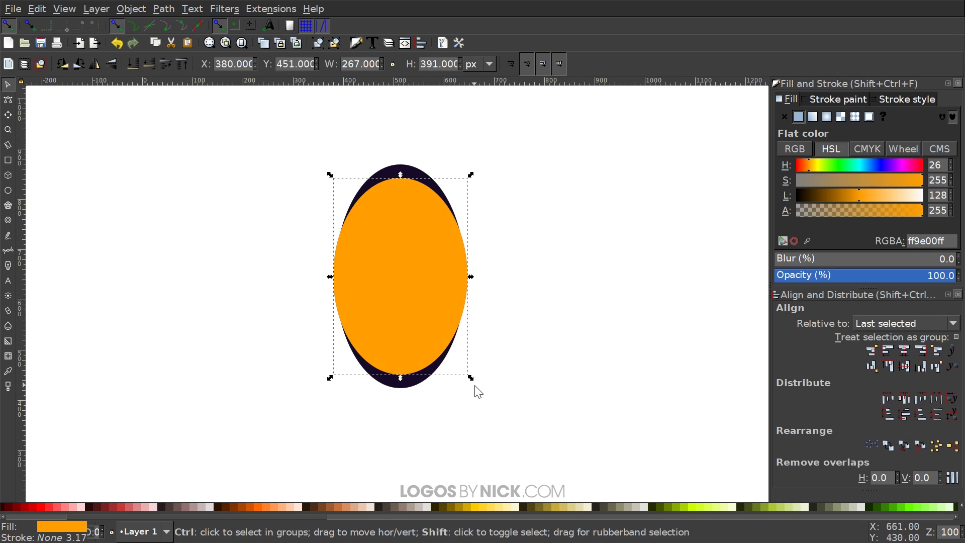
# Scale the lighter orange ellipse down proportionally about its centre to about 247 by 362 px
pyautogui.moveTo(472, 380); pyautogui.dragTo(469, 378)
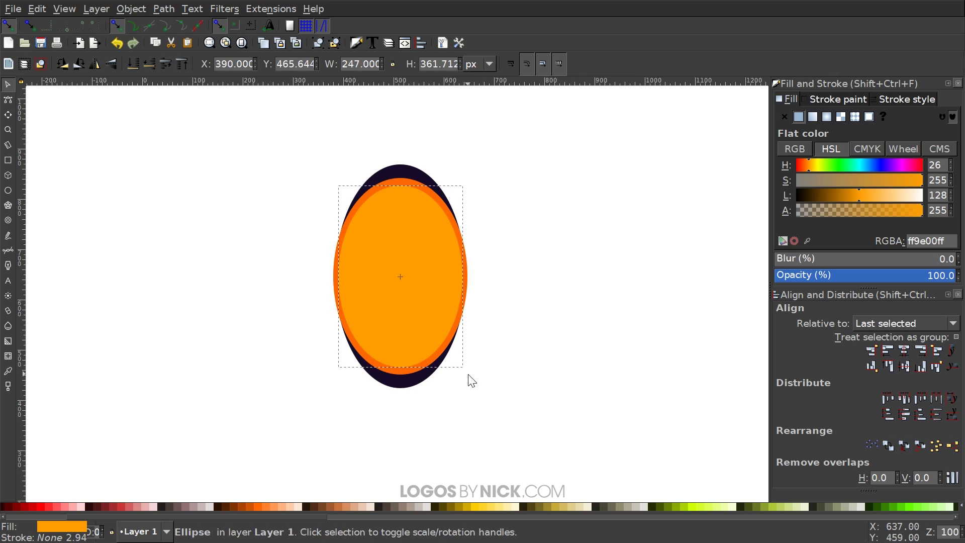
pyautogui.press('ctrl')
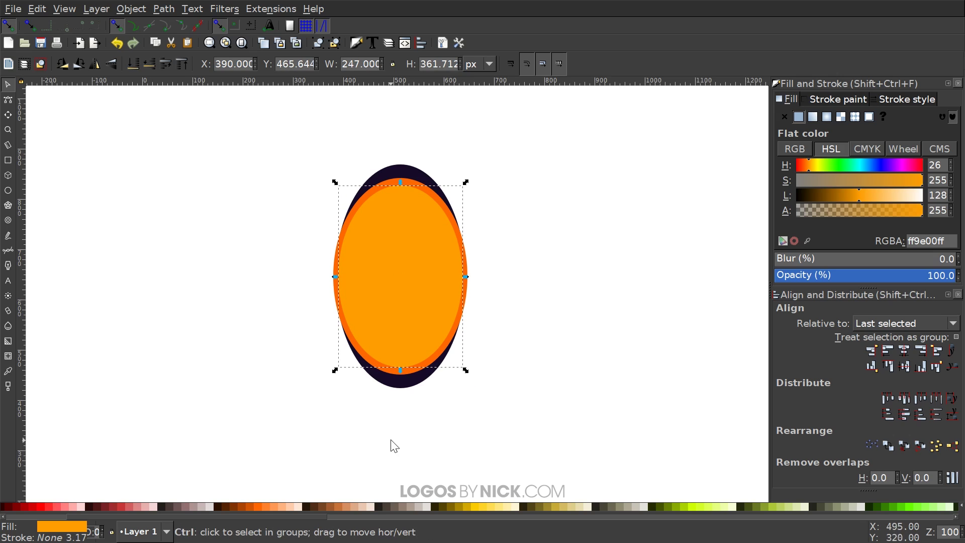
# Scale the lighter orange ellipse down proportionally to about 216 by 317 px and move it up near the orange ellipse's top edge
pyautogui.moveTo(402, 372); pyautogui.dragTo(421, 354)
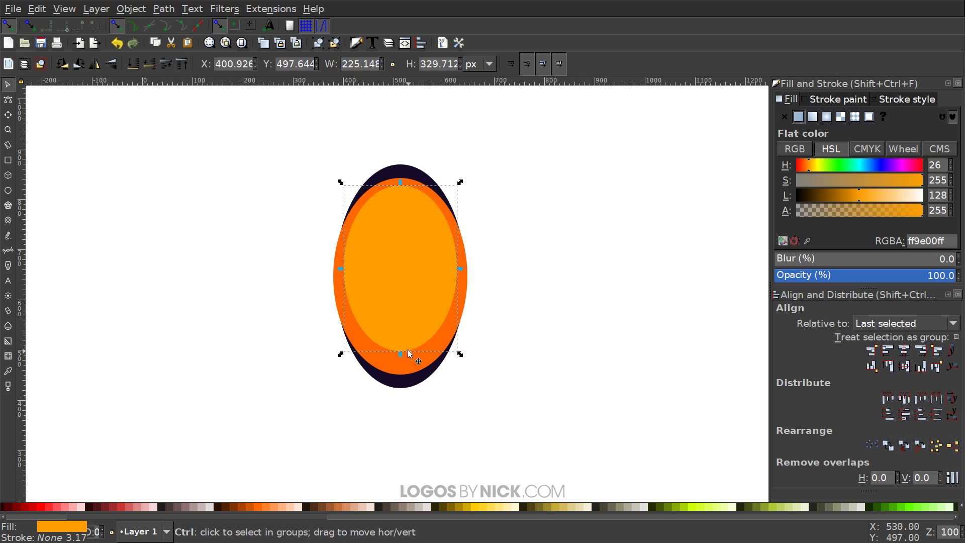
pyautogui.moveTo(396, 289); pyautogui.dragTo(396, 284)
pyautogui.moveTo(401, 353); pyautogui.dragTo(404, 345)
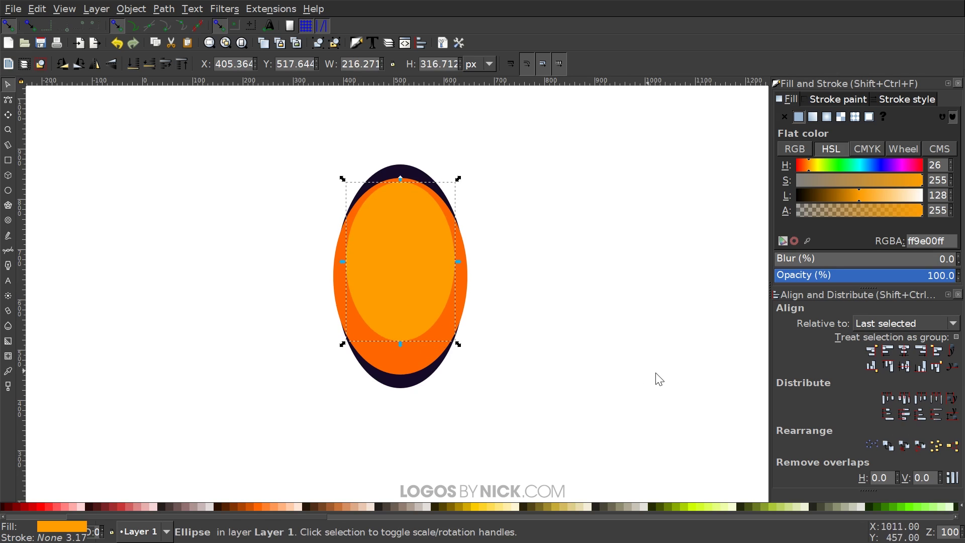
pyautogui.click(634, 375)
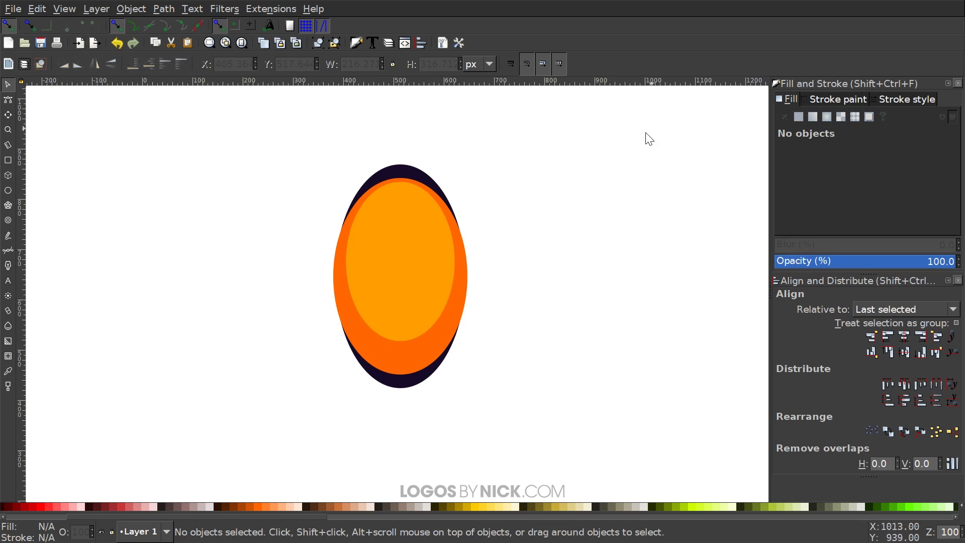
# Group all three ellipses, duplicate the group and move the copy horizontally to the left so it partly overlaps the original
pyautogui.moveTo(613, 444); pyautogui.dragTo(205, 104)
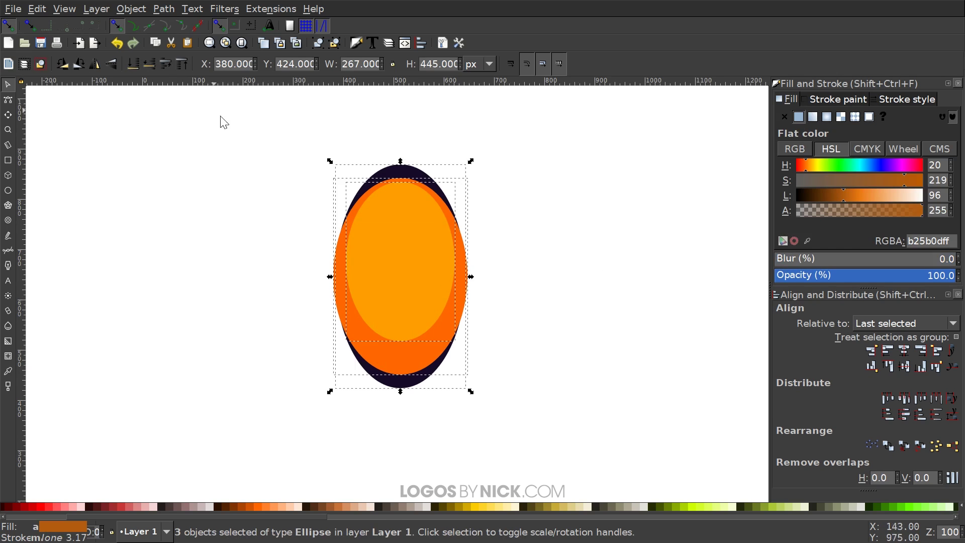
pyautogui.click(319, 43)
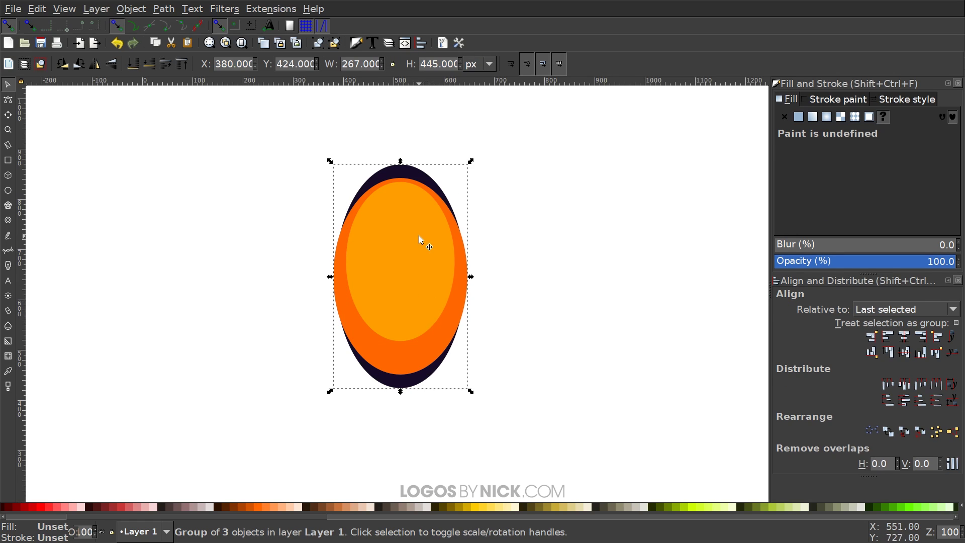
pyautogui.rightClick(415, 300)
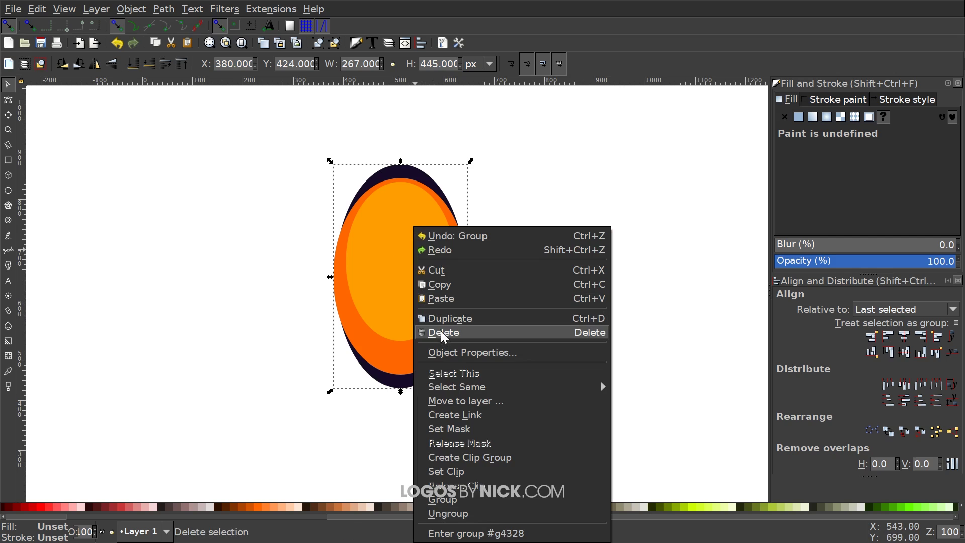
pyautogui.click(366, 227)
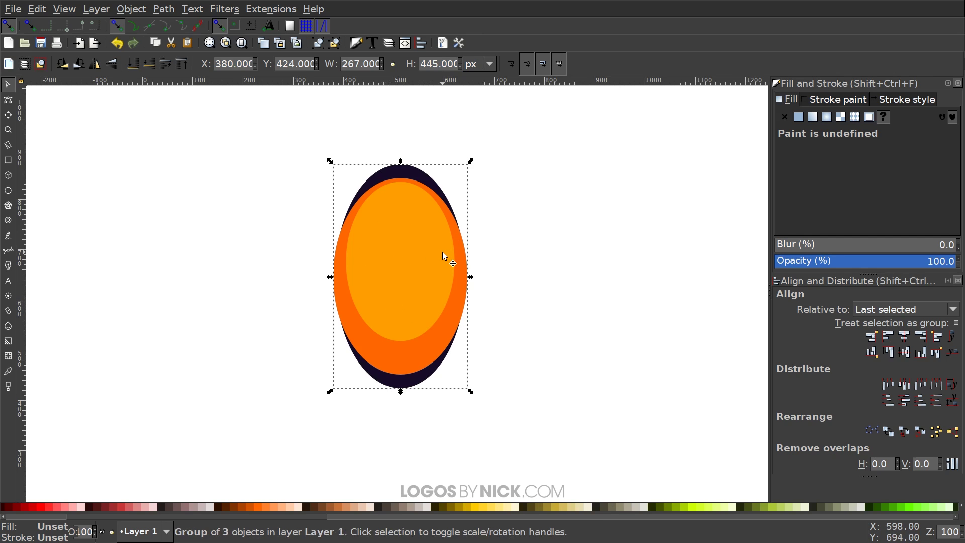
pyautogui.moveTo(459, 285); pyautogui.dragTo(406, 283)
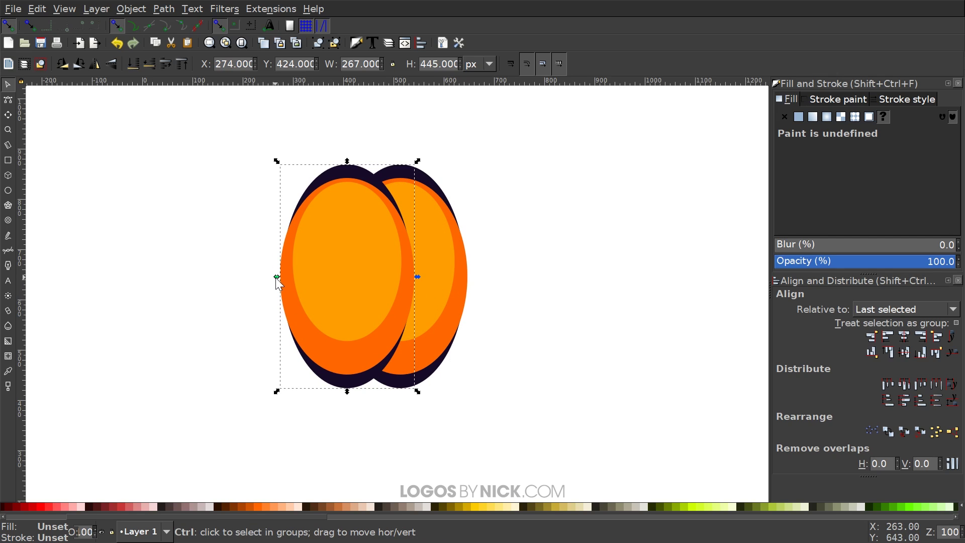
# Scale the copied group down proportionally to about 230 by 383 px and lower it behind the original group
pyautogui.moveTo(276, 278); pyautogui.dragTo(295, 278)
pyautogui.moveTo(361, 268); pyautogui.dragTo(357, 268)
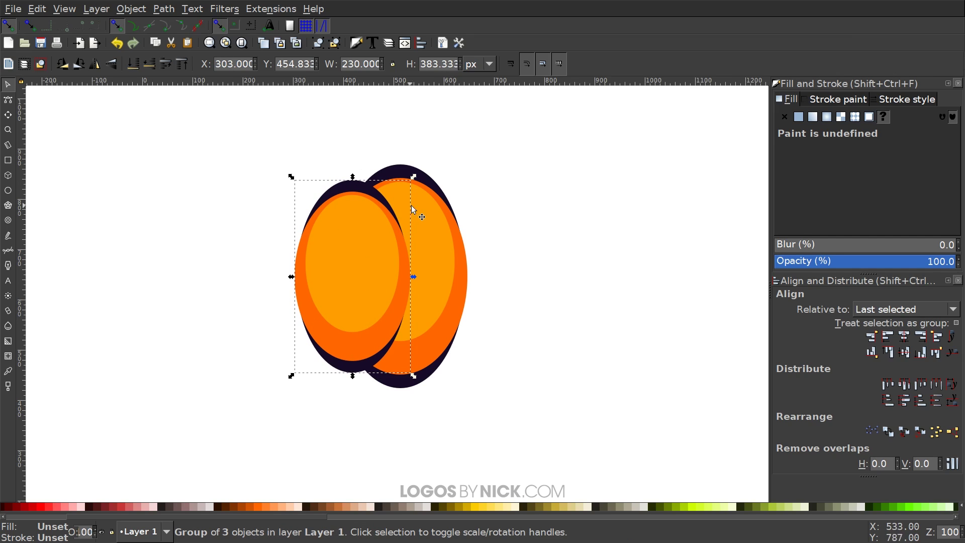
pyautogui.click(153, 63)
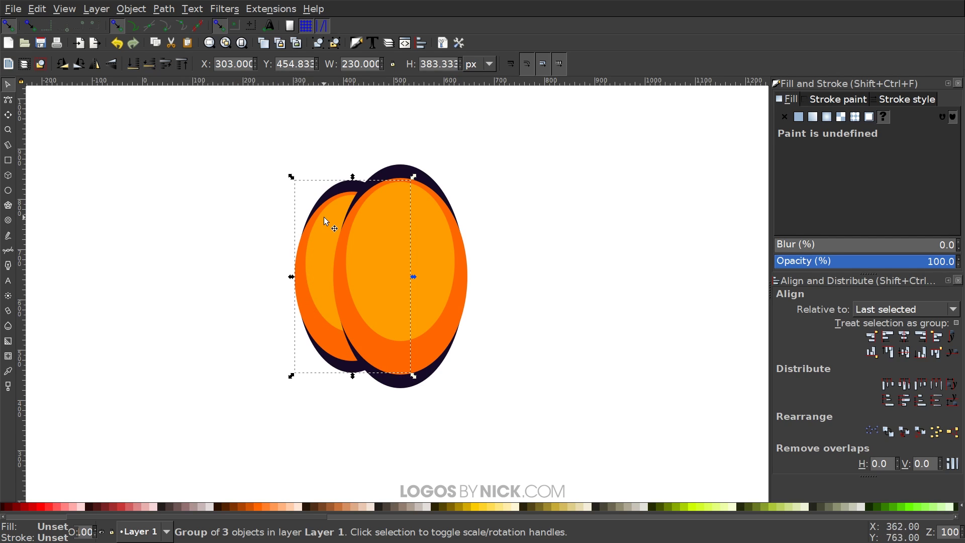
# Duplicate the smaller group farther left, lower the copy to the bottom of the stack and scale it to about 198 by 330 px
pyautogui.press('pageup')
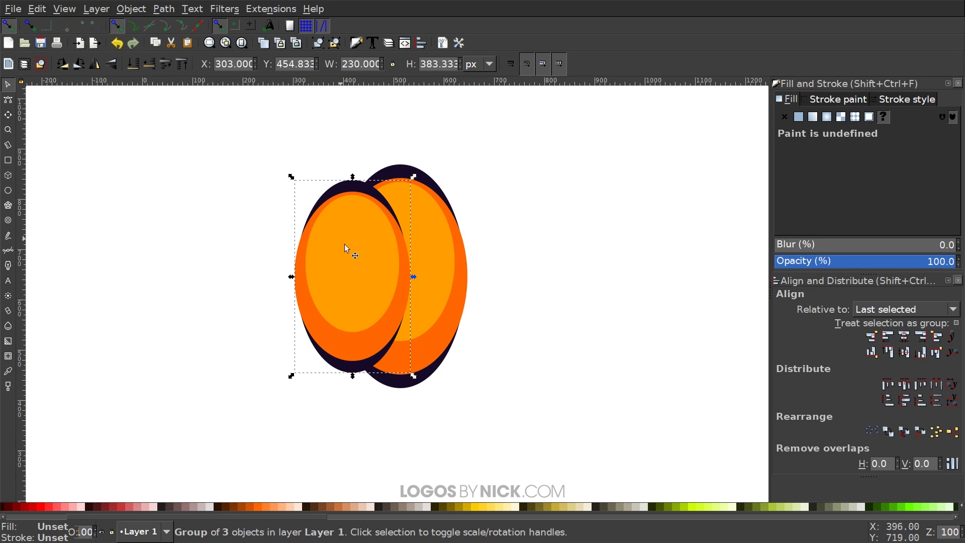
pyautogui.moveTo(389, 267); pyautogui.dragTo(336, 277)
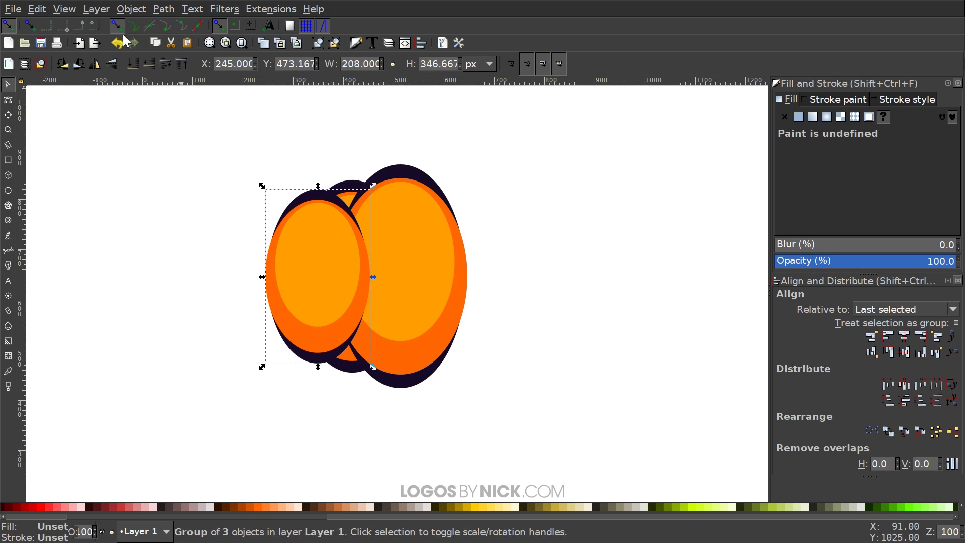
pyautogui.click(134, 63)
pyautogui.moveTo(292, 288); pyautogui.dragTo(289, 288)
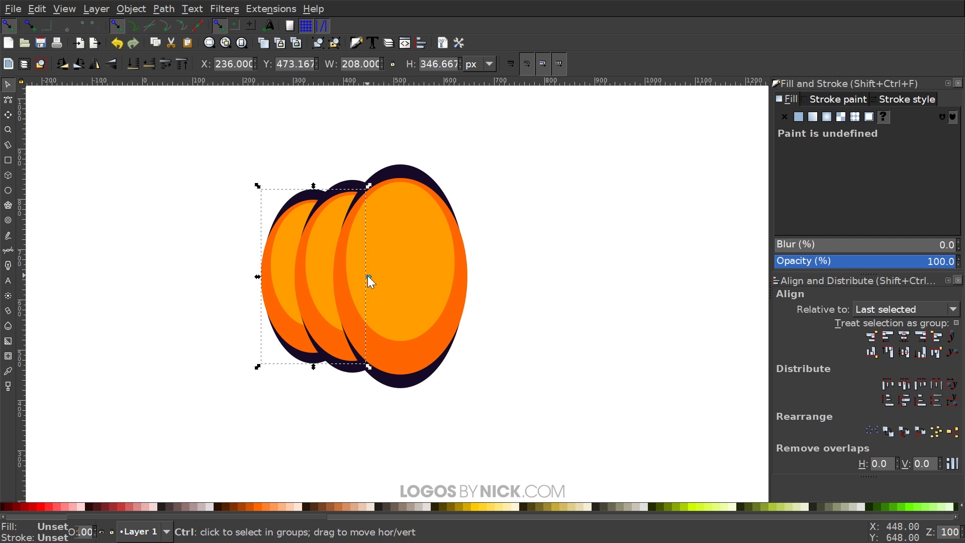
pyautogui.moveTo(368, 276); pyautogui.dragTo(362, 275)
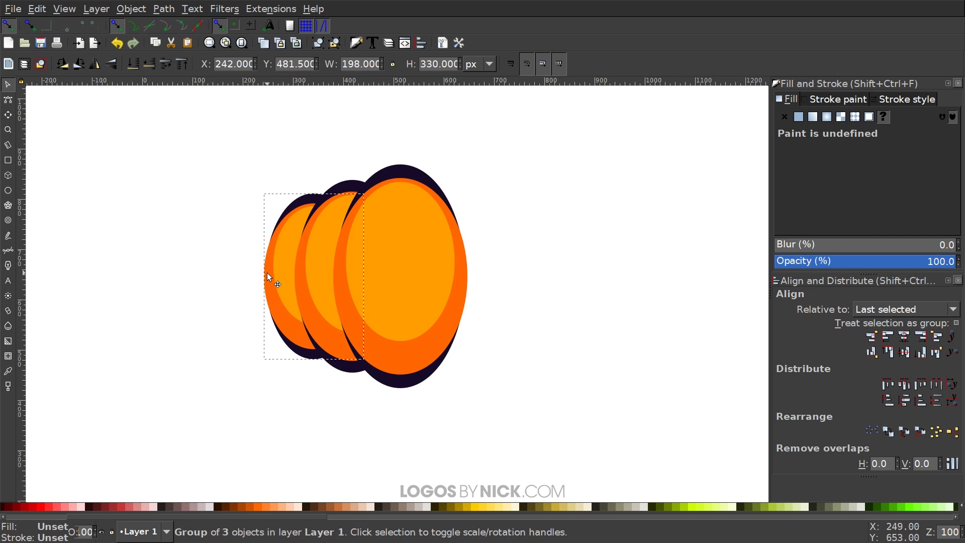
# Enlarge the middle group proportionally to about 251 by 418 px and resize the leftmost group to about 204 by 340 px
pyautogui.click(311, 276)
pyautogui.moveTo(416, 276); pyautogui.dragTo(427, 277)
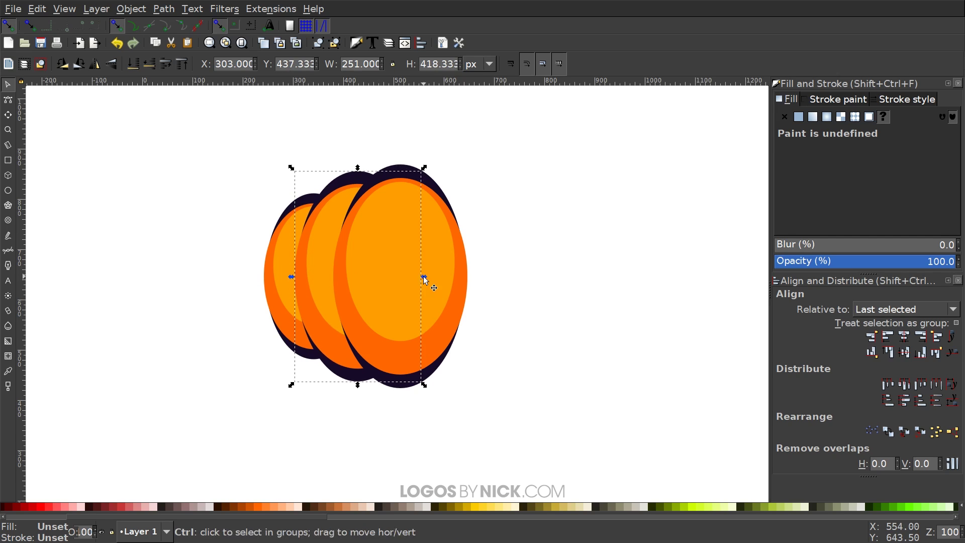
pyautogui.keyDown('ctrl'); pyautogui.click(271, 274); pyautogui.keyUp('ctrl')
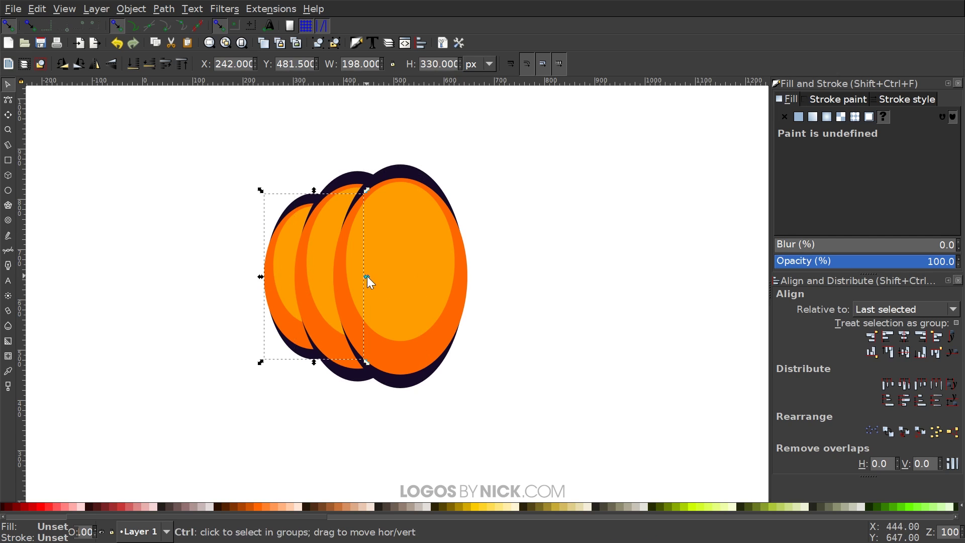
pyautogui.moveTo(367, 276); pyautogui.dragTo(376, 276)
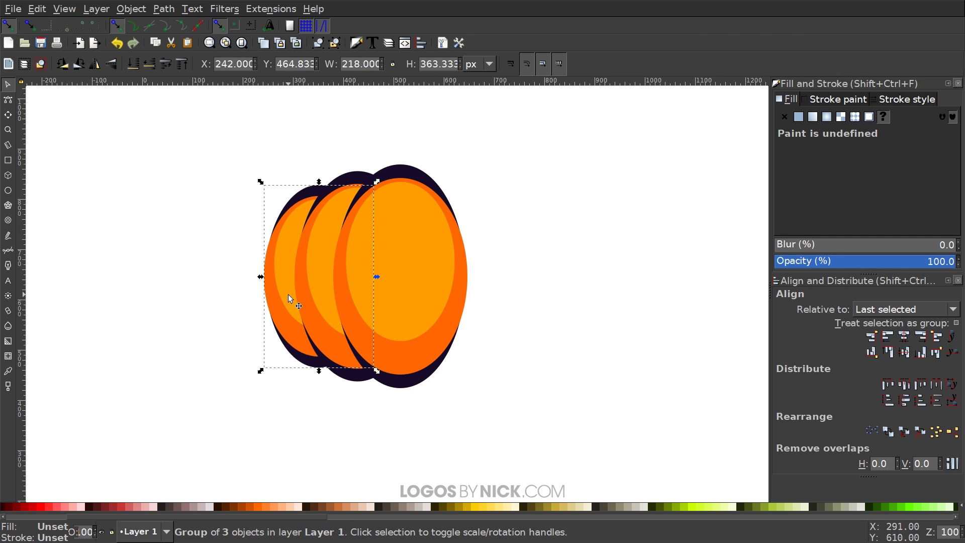
pyautogui.moveTo(271, 274); pyautogui.dragTo(273, 274)
pyautogui.moveTo(378, 278); pyautogui.dragTo(370, 276)
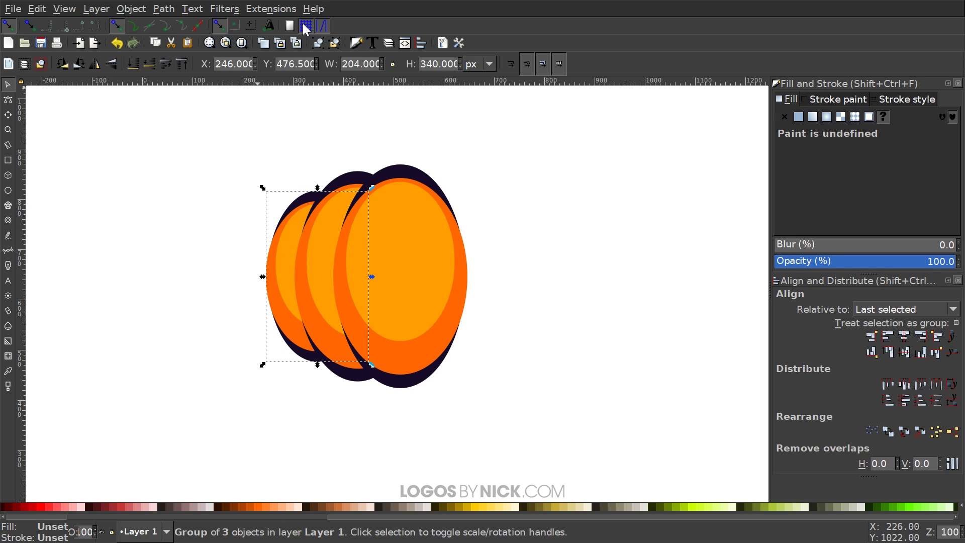
# Ungroup the leftmost group and stretch its dark purple ellipse outward to the left, to about 212 px wide
pyautogui.click(337, 43)
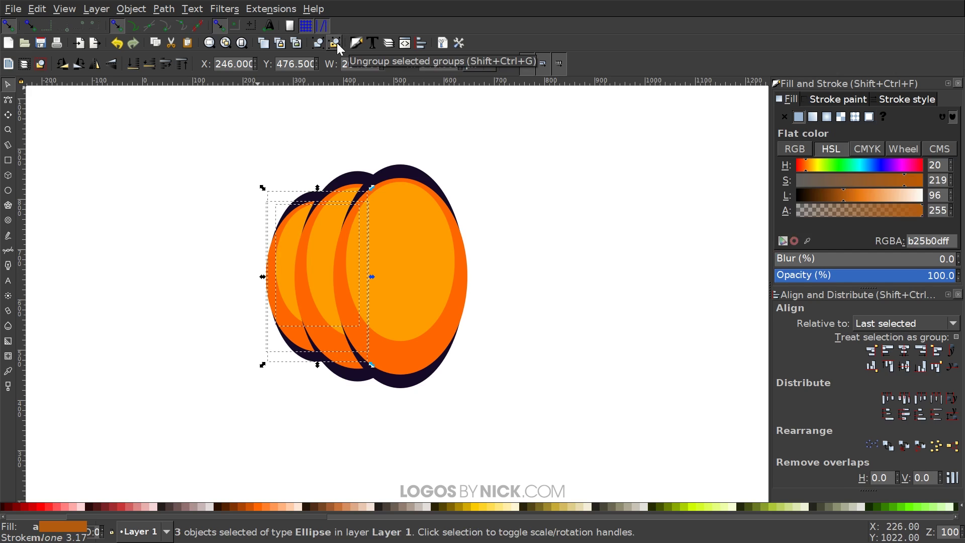
pyautogui.click(249, 131)
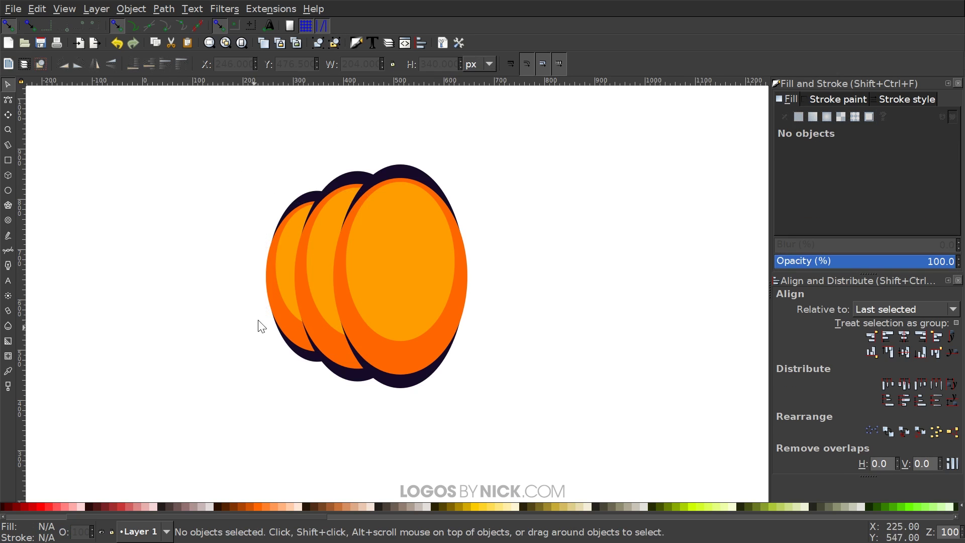
pyautogui.click(302, 203)
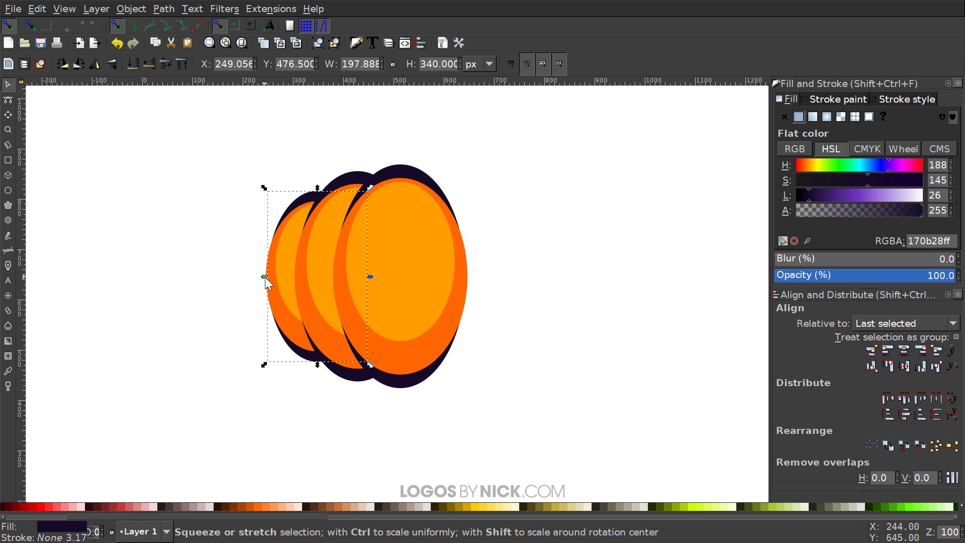
pyautogui.moveTo(265, 276); pyautogui.dragTo(260, 276)
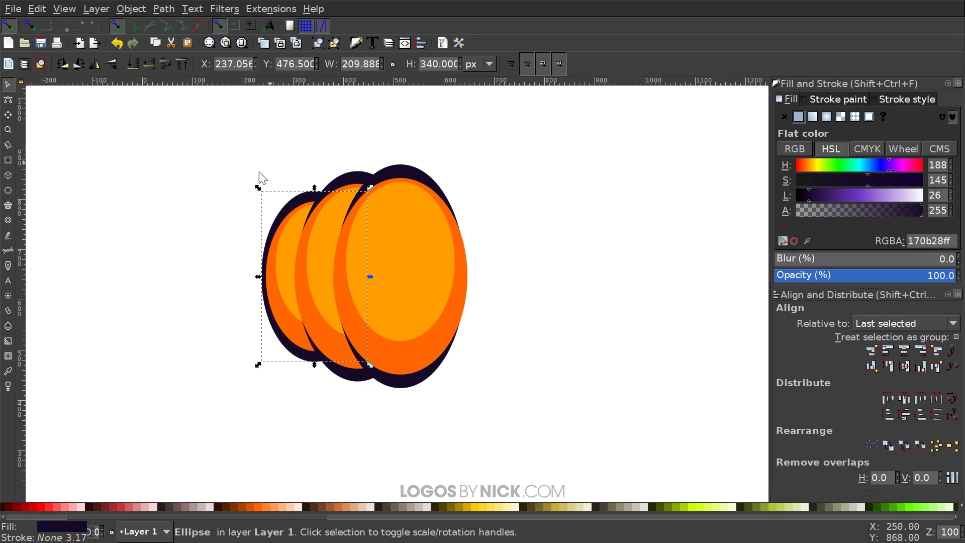
pyautogui.moveTo(258, 276); pyautogui.dragTo(260, 281)
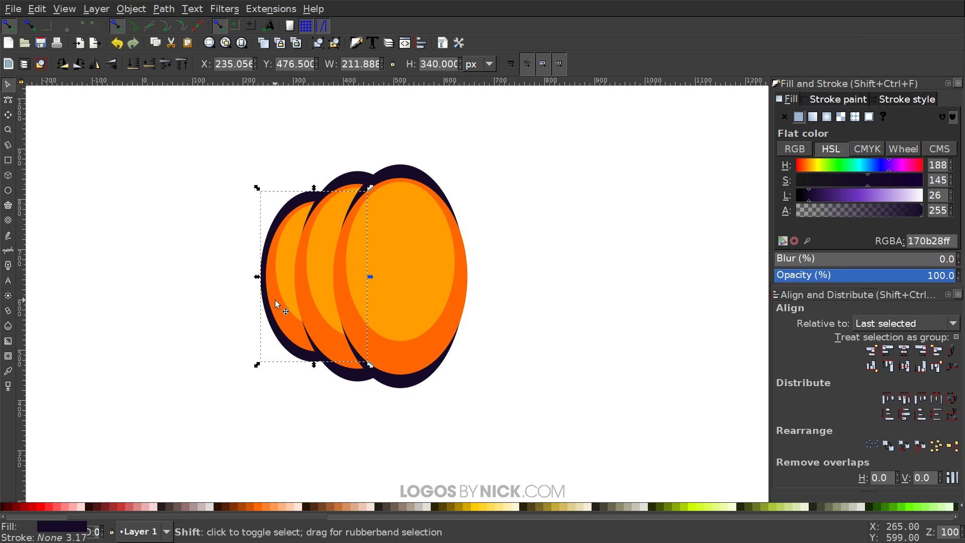
# Group the three leftmost ellipses together with the neighbouring middle group as one side section
pyautogui.keyDown('shift'); pyautogui.click(276, 294); pyautogui.keyUp('shift')
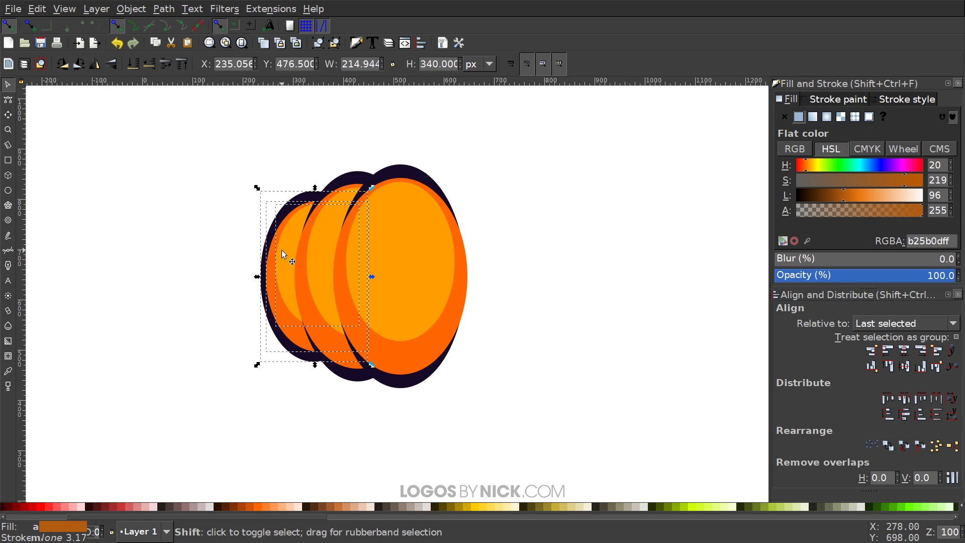
pyautogui.keyDown('shift'); pyautogui.click(353, 173); pyautogui.keyUp('shift')
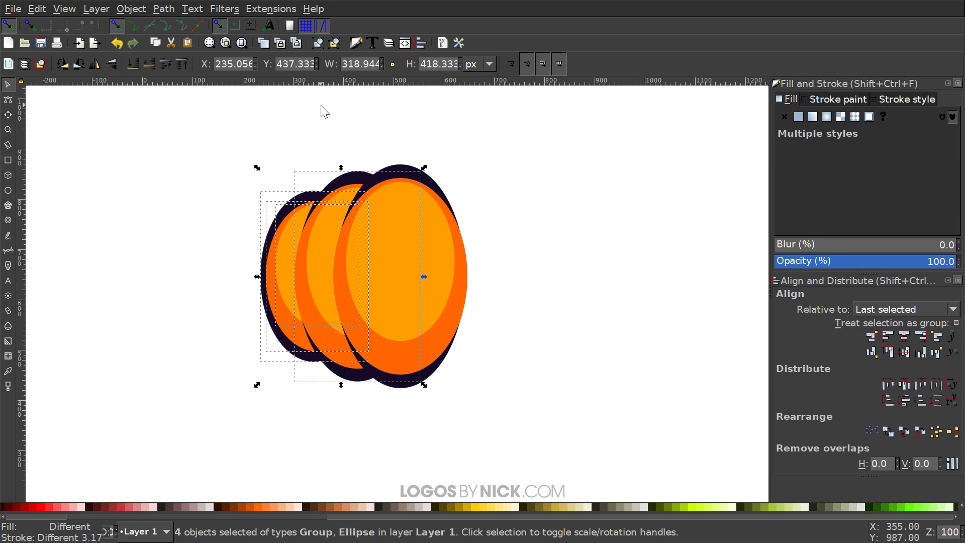
pyautogui.hotkey('ctrl', 'g')
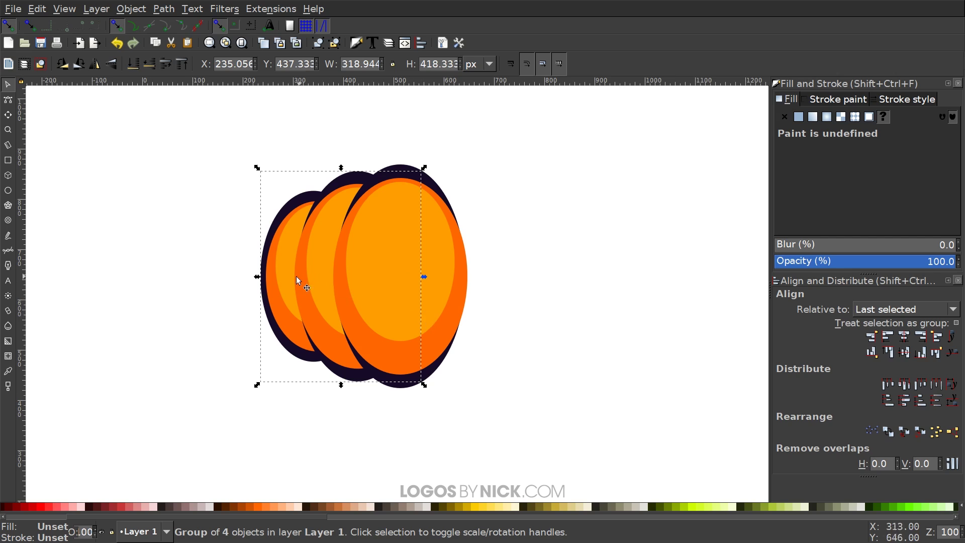
# Duplicate the left side section, flip the copy horizontally and place it on the opposite side behind the central group
pyautogui.moveTo(297, 277); pyautogui.dragTo(178, 252)
pyautogui.hotkey('ctrl', 'z')
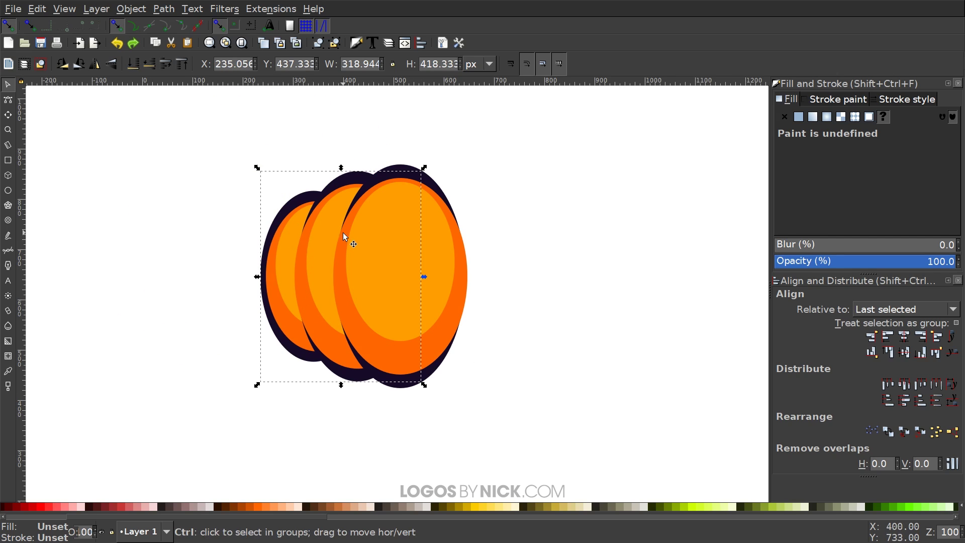
pyautogui.hotkey('ctrl', 'z')
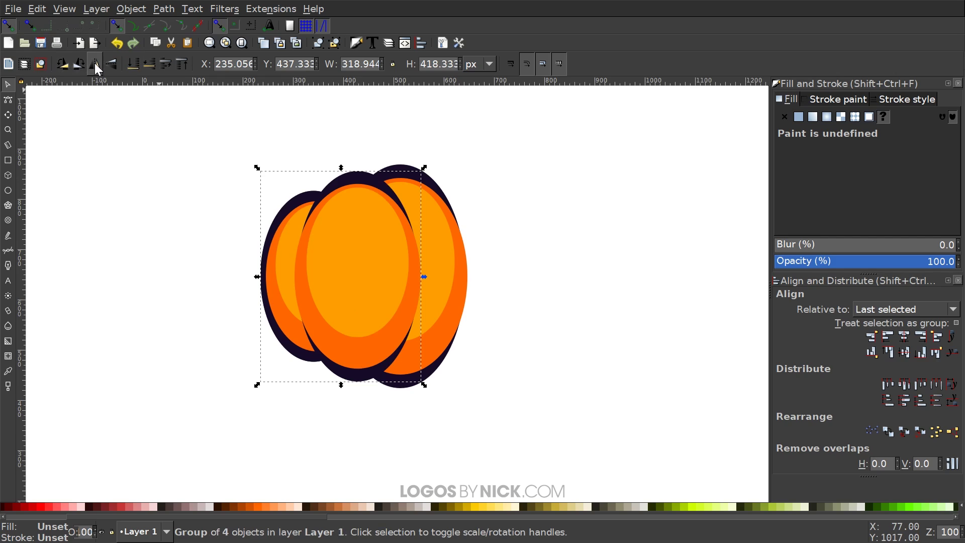
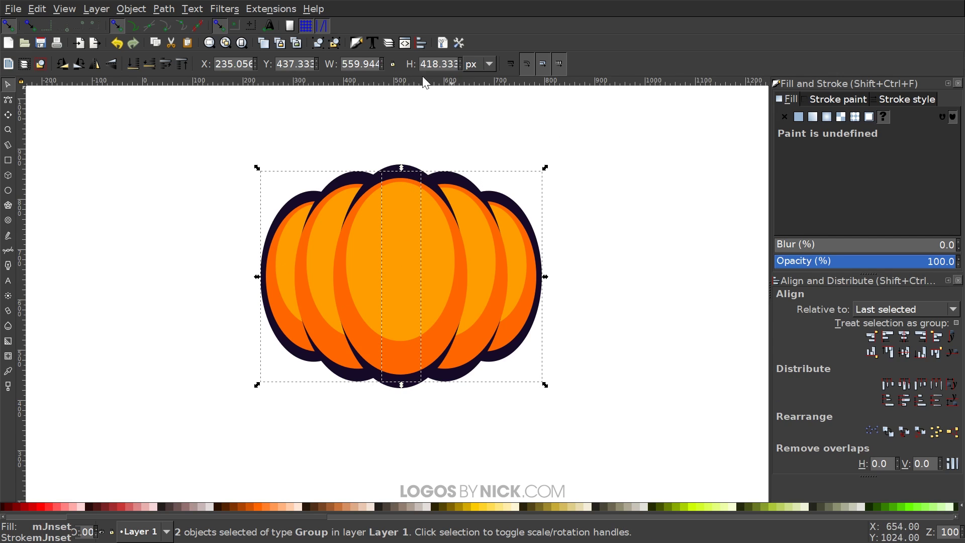
# Group the two side sections, centre them horizontally on the central group and group everything into one pumpkin
pyautogui.click(320, 44)
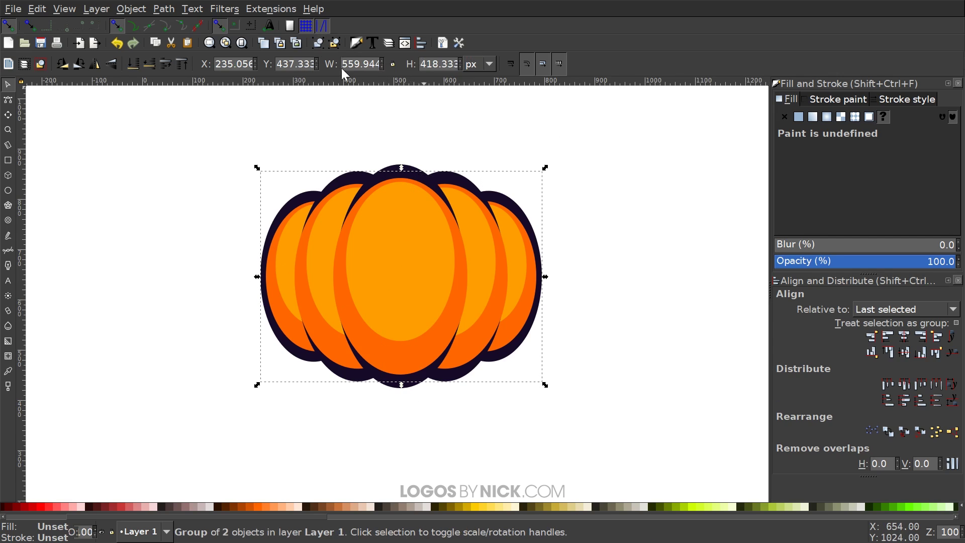
pyautogui.keyDown('shift'); pyautogui.click(402, 178); pyautogui.keyUp('shift')
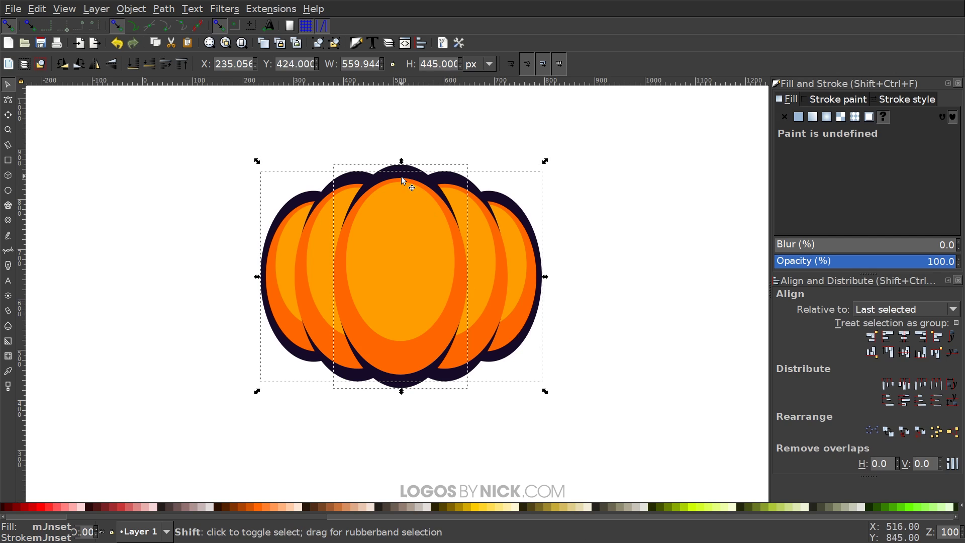
pyautogui.click(903, 336)
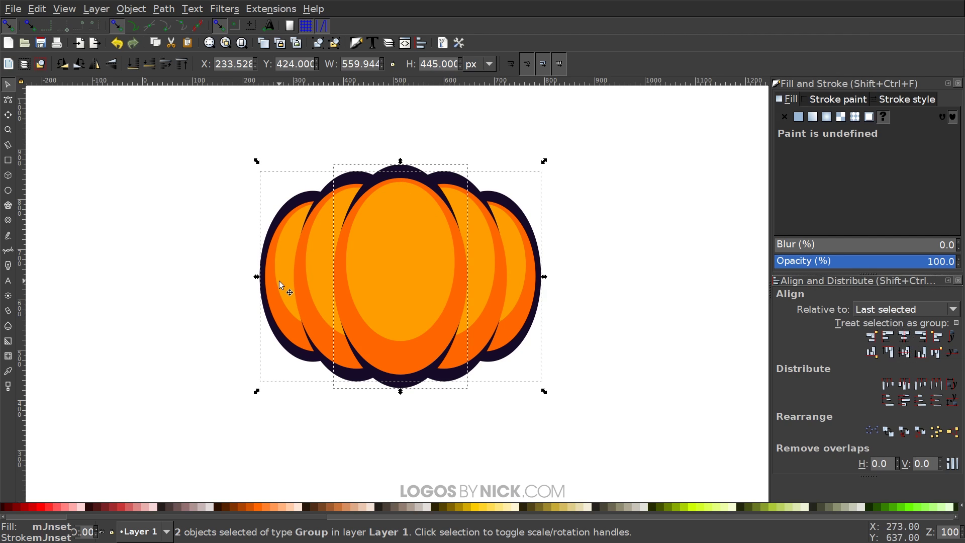
pyautogui.moveTo(280, 283); pyautogui.dragTo(282, 288)
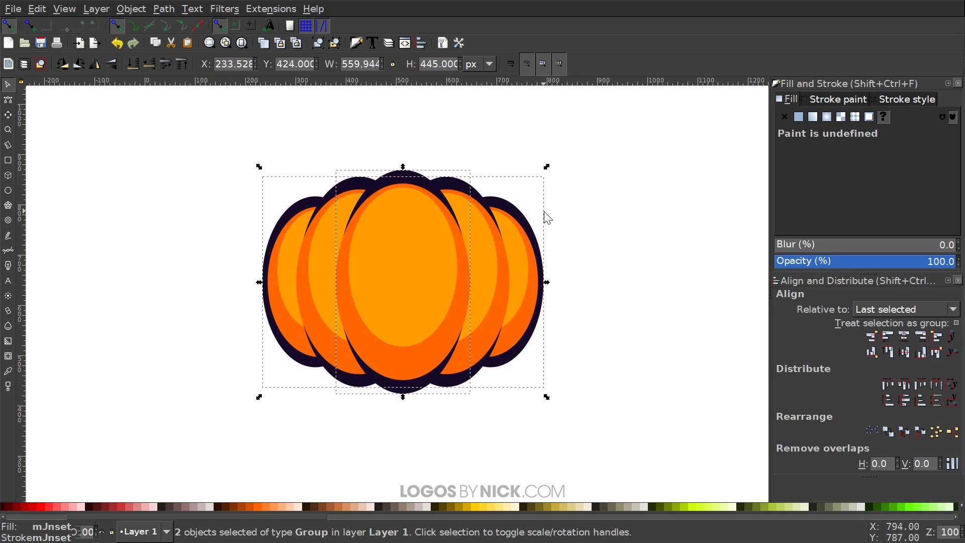
pyautogui.click(316, 44)
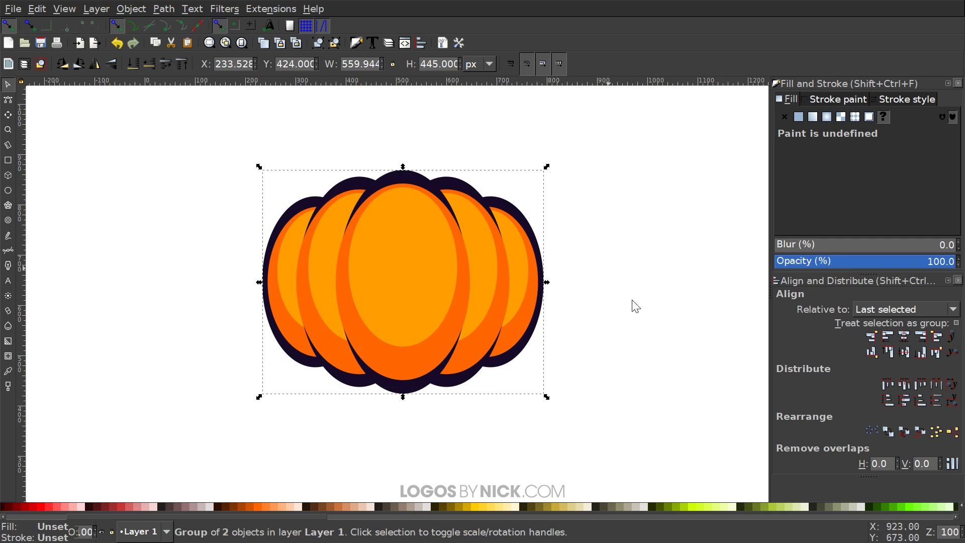
# Scale the pumpkin down proportionally to about 294 by 234 px, move it to the upper left of the canvas and deselect it
pyautogui.moveTo(437, 274); pyautogui.dragTo(430, 229)
pyautogui.moveTo(338, 239); pyautogui.dragTo(183, 210)
pyautogui.click(224, 267)
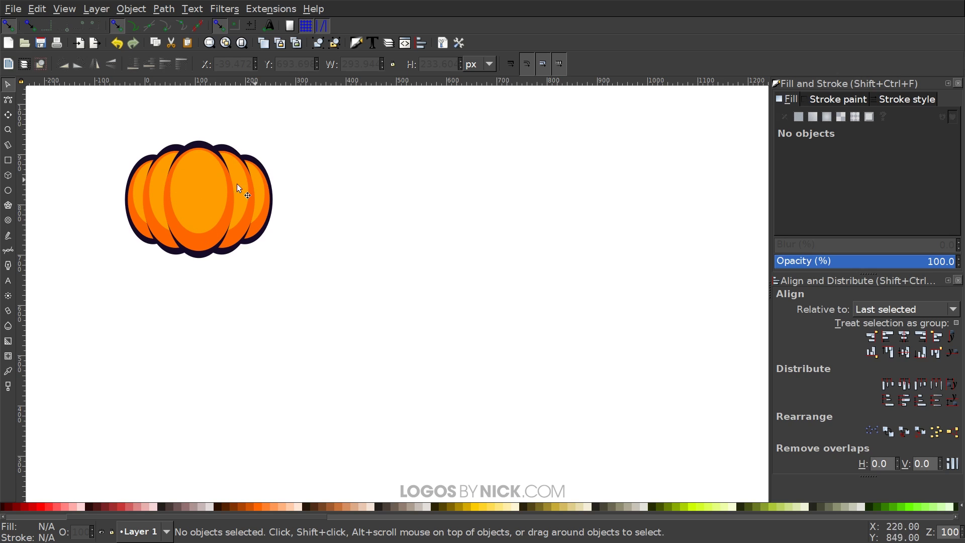
# Draw an orange square of 194 by 194 px on the empty canvas away from the pumpkin
pyautogui.moveTo(262, 201); pyautogui.dragTo(274, 211)
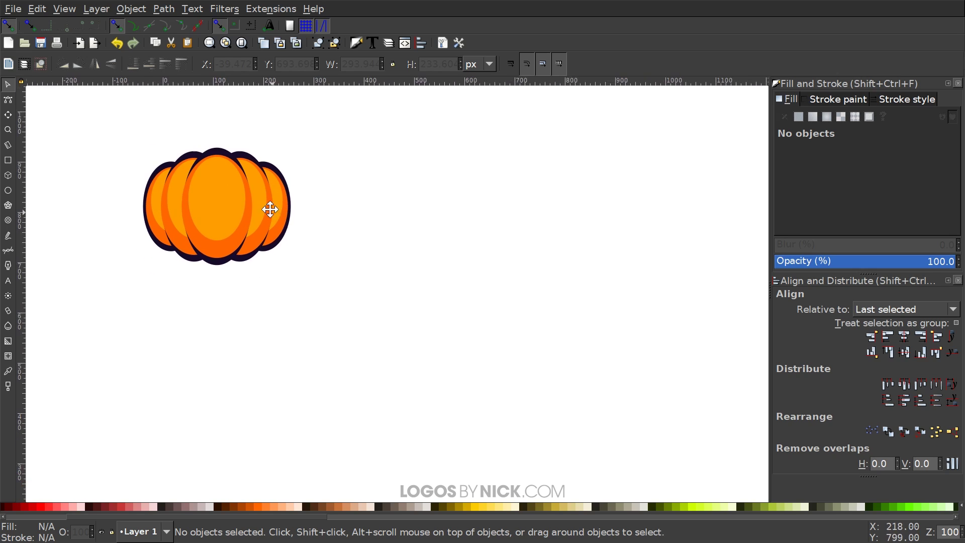
pyautogui.moveTo(513, 254); pyautogui.dragTo(507, 279)
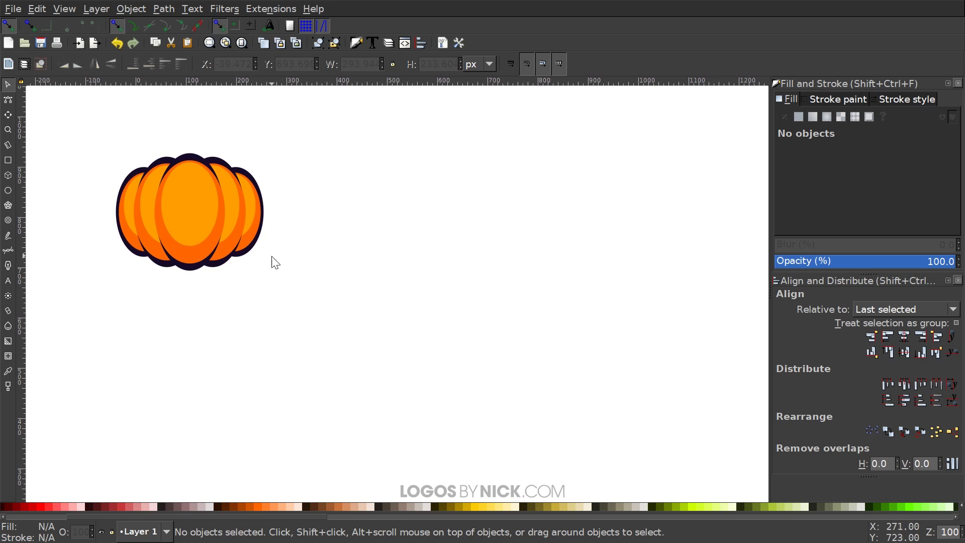
pyautogui.click(10, 159)
pyautogui.press('ctrl')
pyautogui.moveTo(470, 292); pyautogui.dragTo(525, 342)
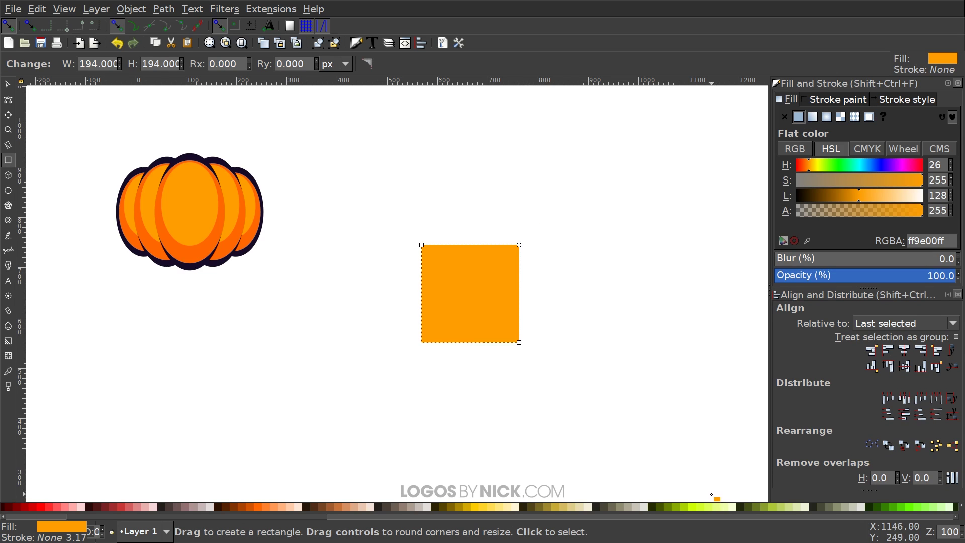
# Draw a circle about 446 px wide, fill it blue at about 54% opacity and overlap the square's left side
pyautogui.click(8, 190)
pyautogui.press('ctrl')
pyautogui.moveTo(366, 290); pyautogui.dragTo(478, 402)
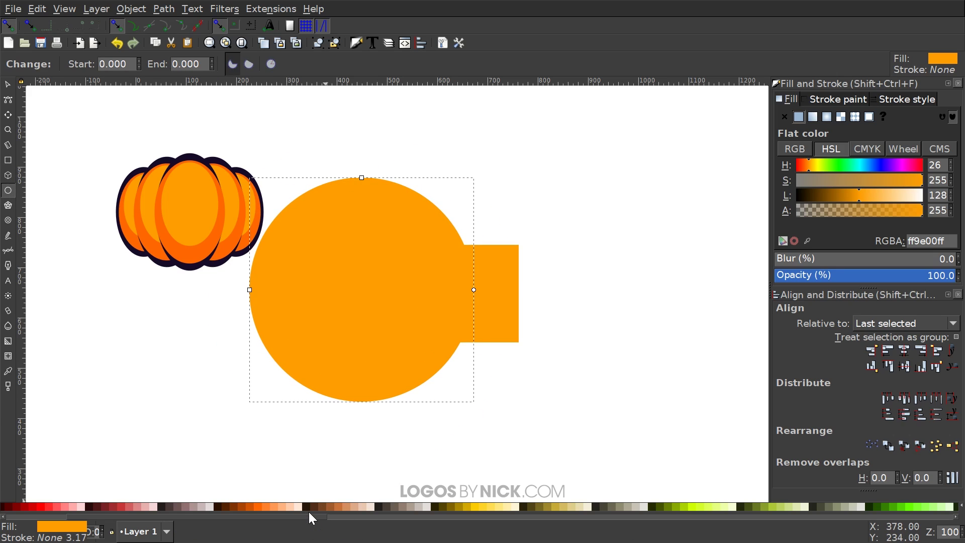
pyautogui.moveTo(307, 517); pyautogui.dragTo(230, 514)
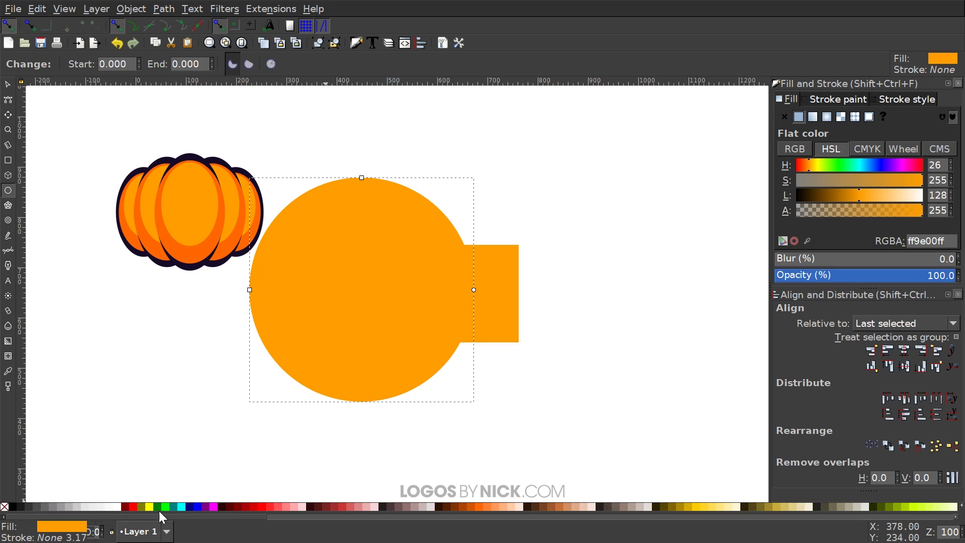
pyautogui.click(199, 507)
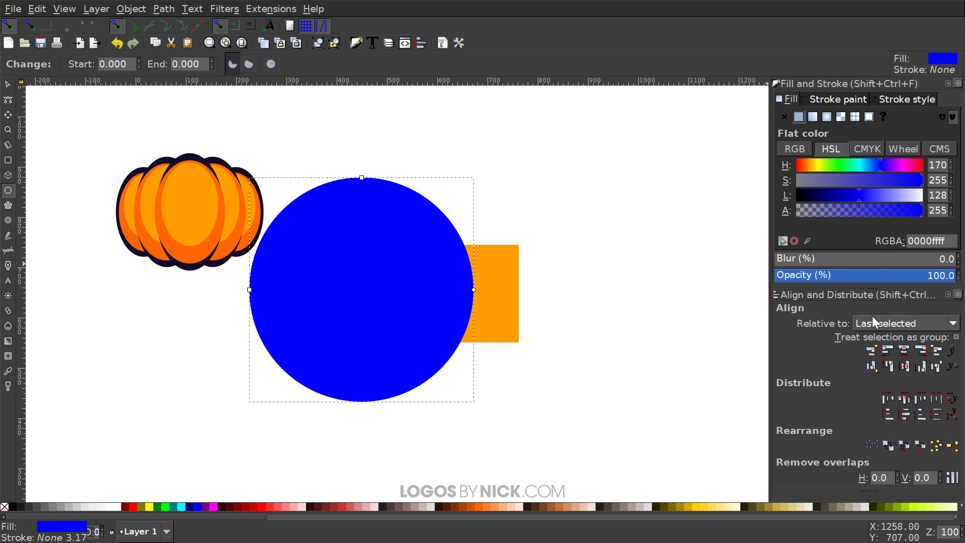
pyautogui.click(873, 275)
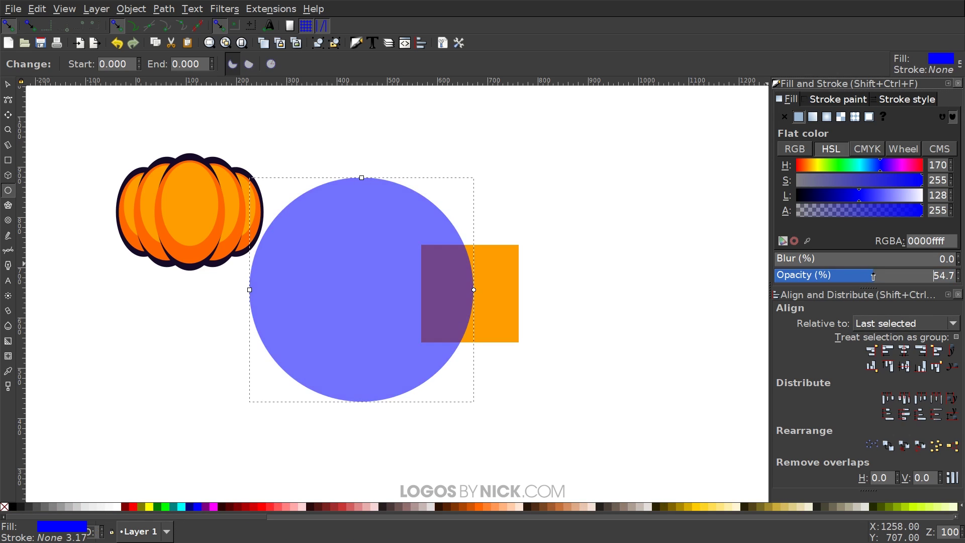
pyautogui.click(7, 84)
pyautogui.moveTo(428, 373); pyautogui.dragTo(413, 352)
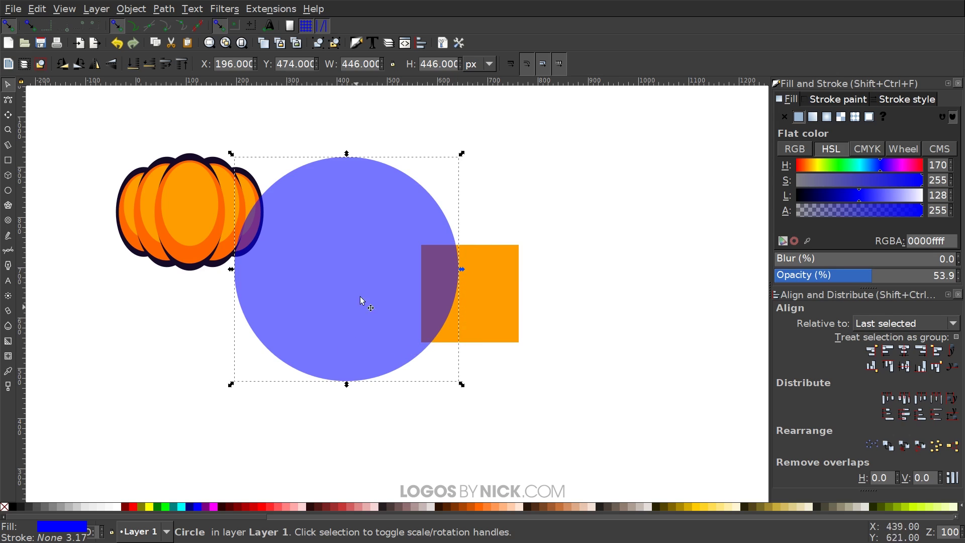
# Duplicate the blue circle, enlarge the copy to about 666 px and overlap the square's right side with it
pyautogui.rightClick(327, 255)
pyautogui.press('Escape')
pyautogui.hotkey('ctrl', 'd')
pyautogui.moveTo(280, 306); pyautogui.dragTo(526, 292)
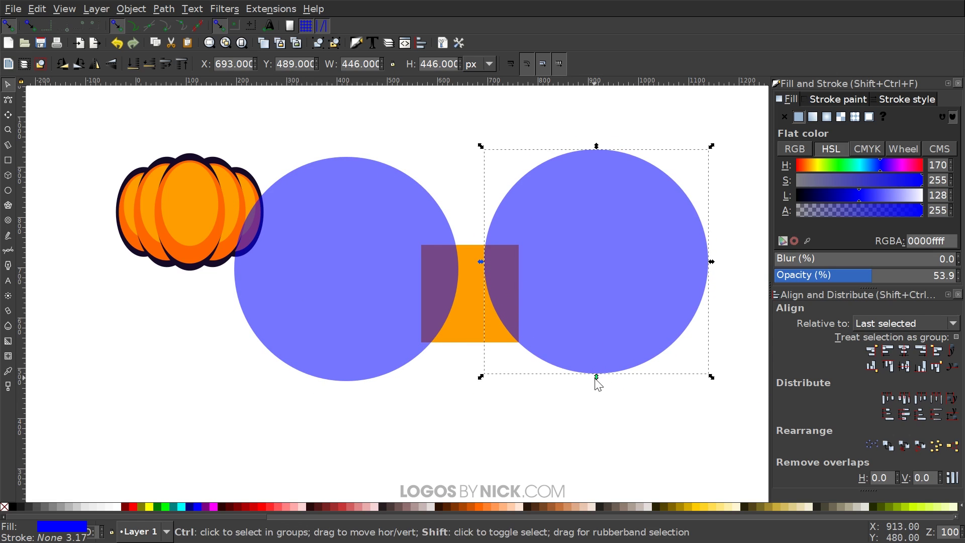
pyautogui.moveTo(597, 378); pyautogui.dragTo(602, 437)
pyautogui.moveTo(517, 376); pyautogui.dragTo(574, 361)
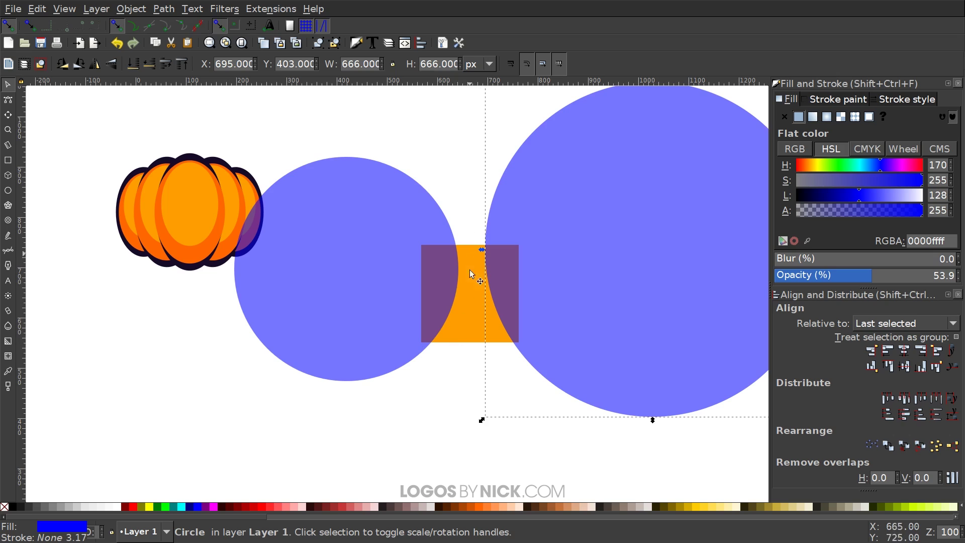
# Unite the two blue circles and subtract them from the orange square to leave a stem shape
pyautogui.press('shift')
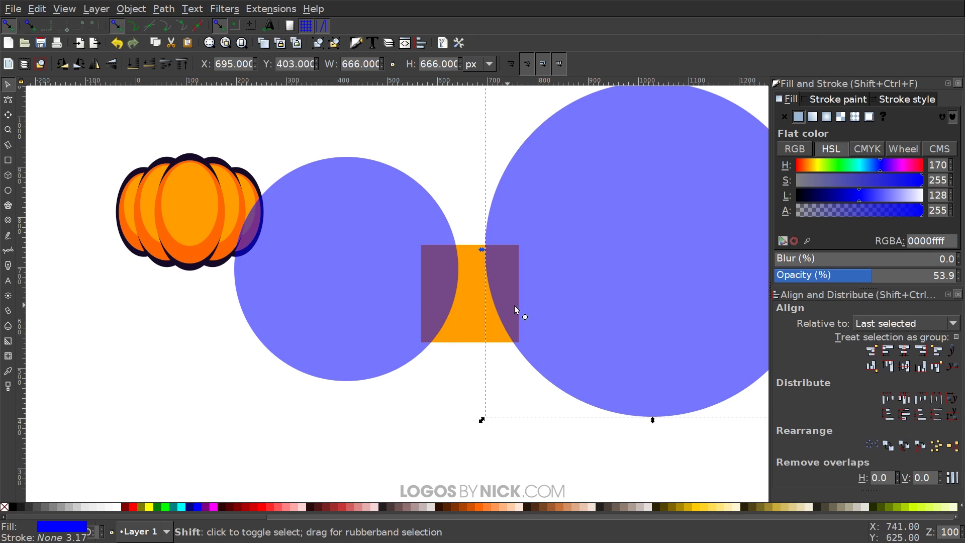
pyautogui.keyDown('shift'); pyautogui.click(337, 177); pyautogui.keyUp('shift')
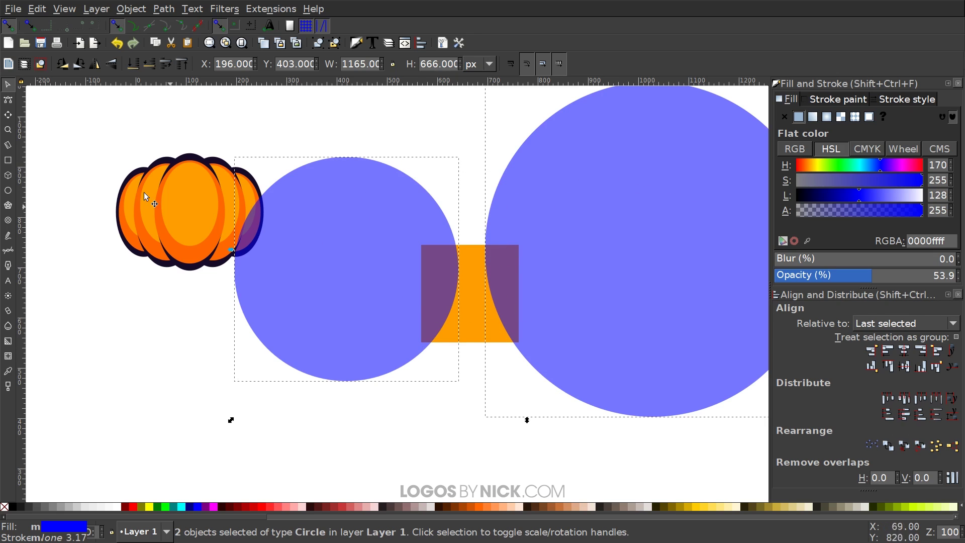
pyautogui.click(166, 13)
pyautogui.click(192, 86)
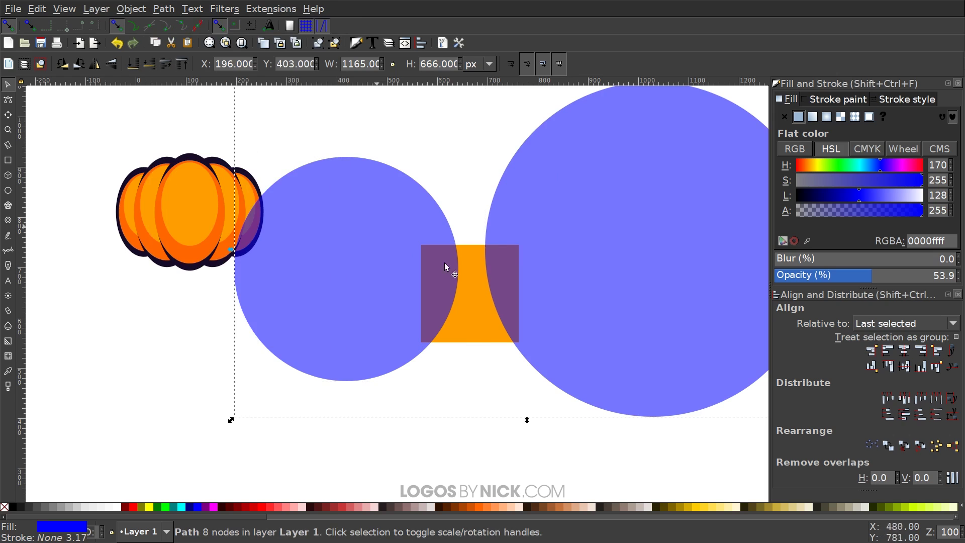
pyautogui.keyDown('shift'); pyautogui.click(469, 261); pyautogui.keyUp('shift')
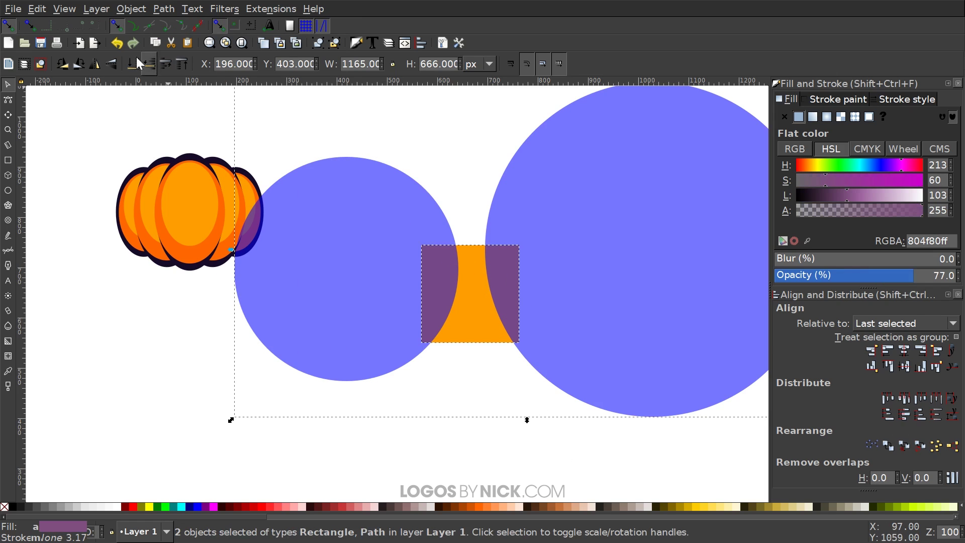
pyautogui.click(161, 9)
pyautogui.click(192, 102)
# Fill the stem dark green (005522) and give a duplicate on top the darker green 0b280b
pyautogui.moveTo(528, 366); pyautogui.dragTo(505, 365)
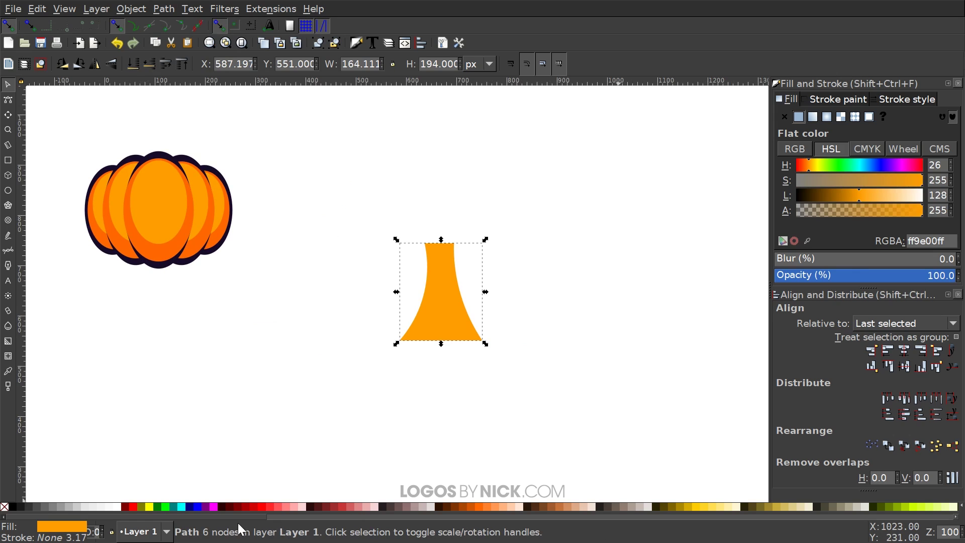
pyautogui.moveTo(236, 516); pyautogui.dragTo(491, 519)
pyautogui.click(582, 505)
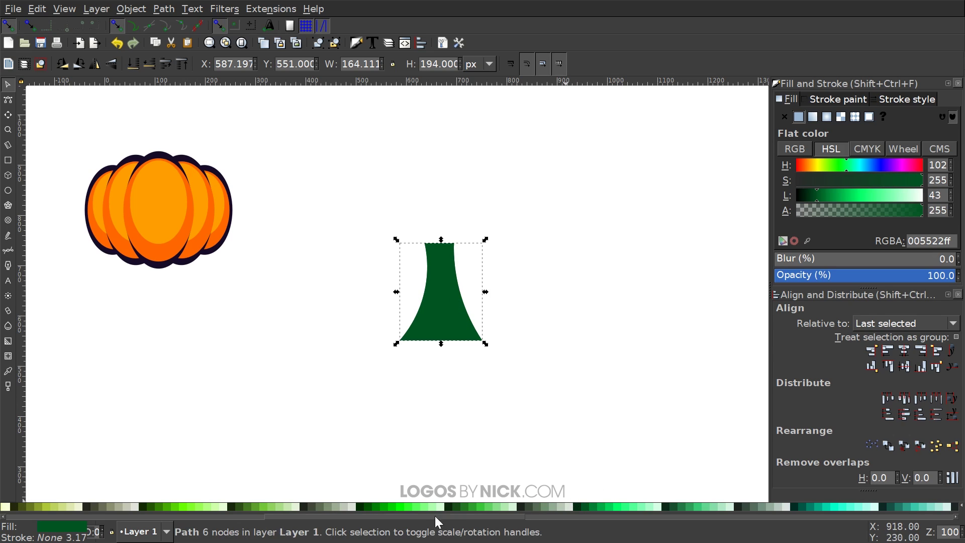
pyautogui.click(448, 507)
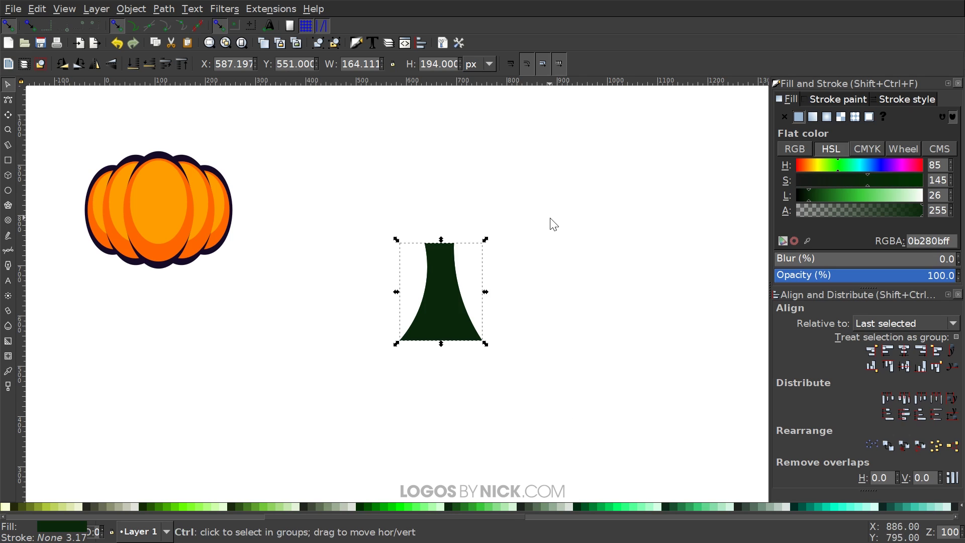
# Make a red stem copy at about 49% opacity, enlarge it to about 270 by 319 px and offset it left
pyautogui.moveTo(509, 518); pyautogui.dragTo(172, 510)
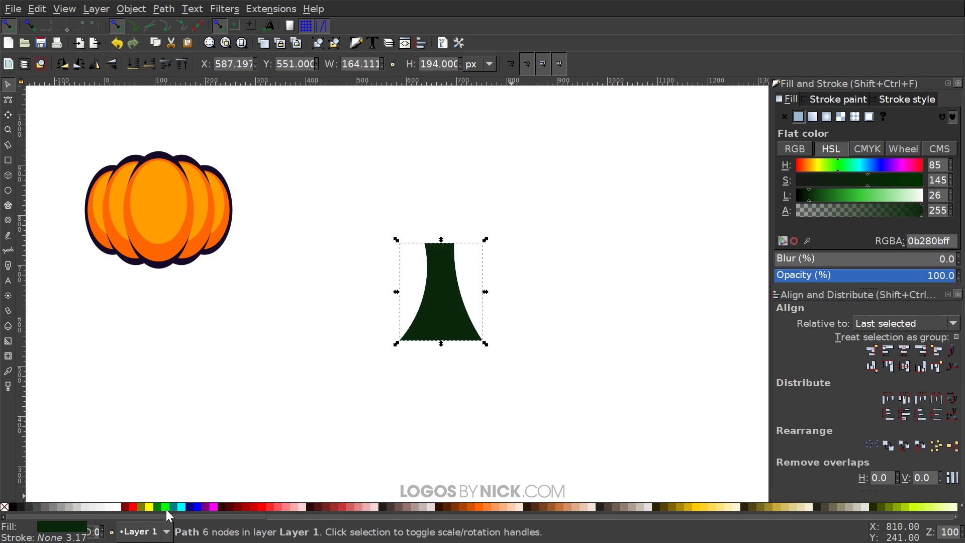
pyautogui.click(134, 506)
pyautogui.moveTo(870, 277); pyautogui.dragTo(862, 276)
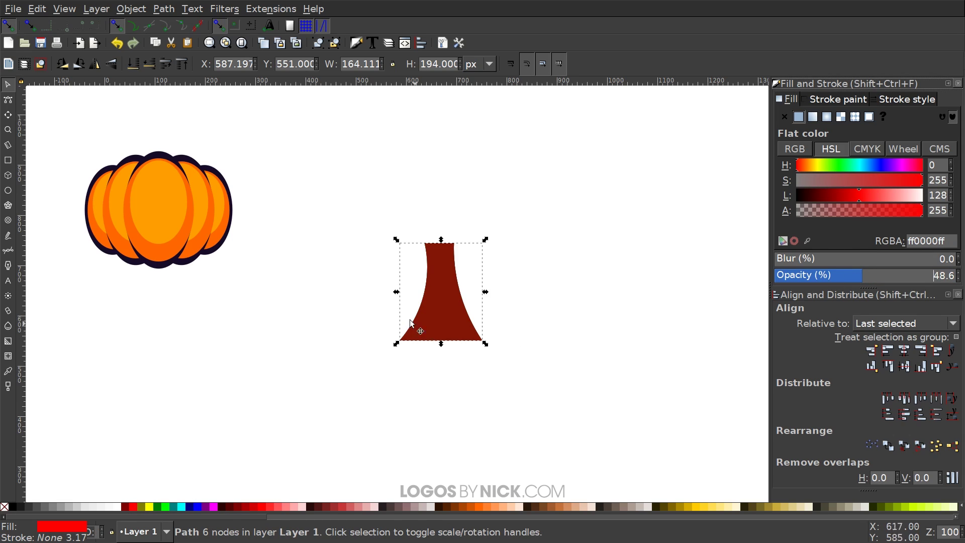
pyautogui.moveTo(396, 292); pyautogui.dragTo(344, 291)
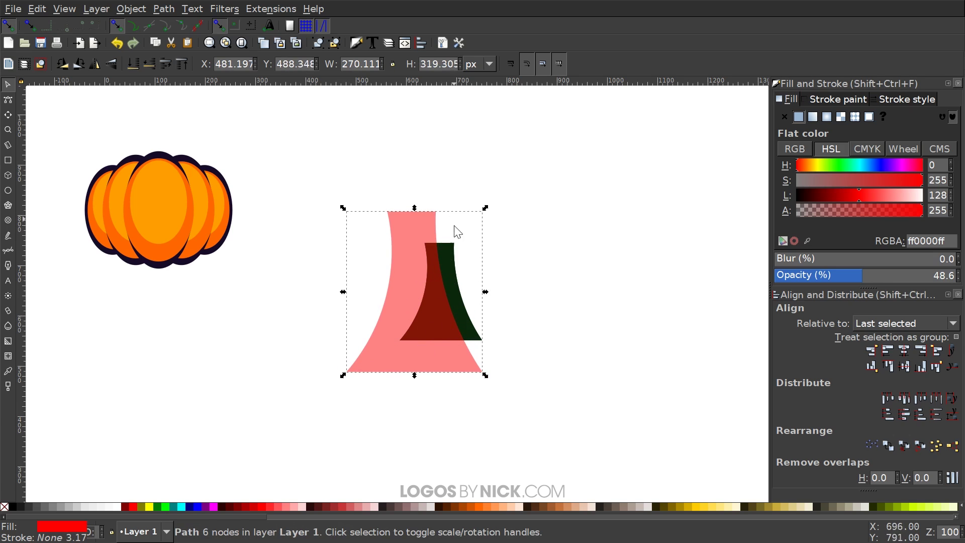
pyautogui.press('ctrl')
pyautogui.moveTo(391, 304); pyautogui.dragTo(400, 305)
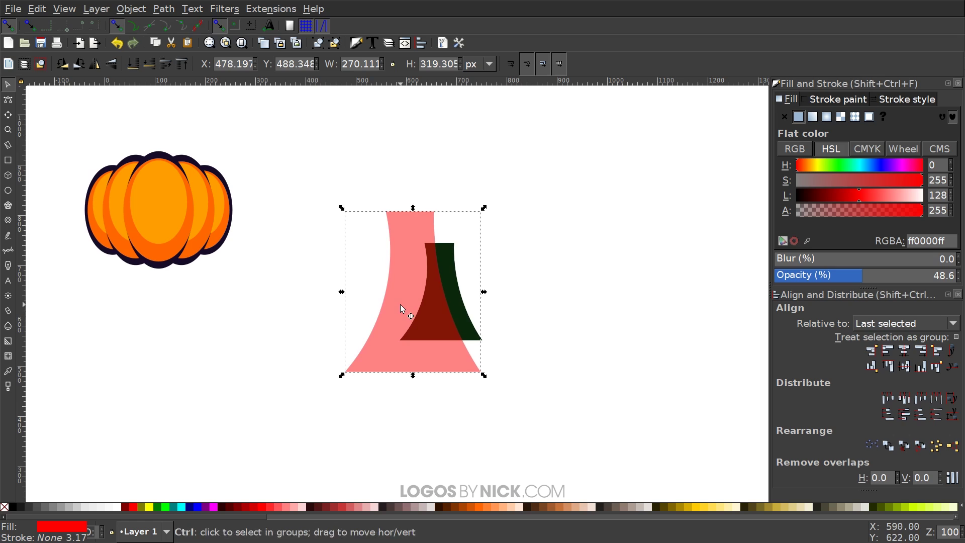
# Intersect the enlarged red copy with the darker green stem to form a shadow along the stem's left side
pyautogui.keyDown('shift'); pyautogui.click(448, 255); pyautogui.keyUp('shift')
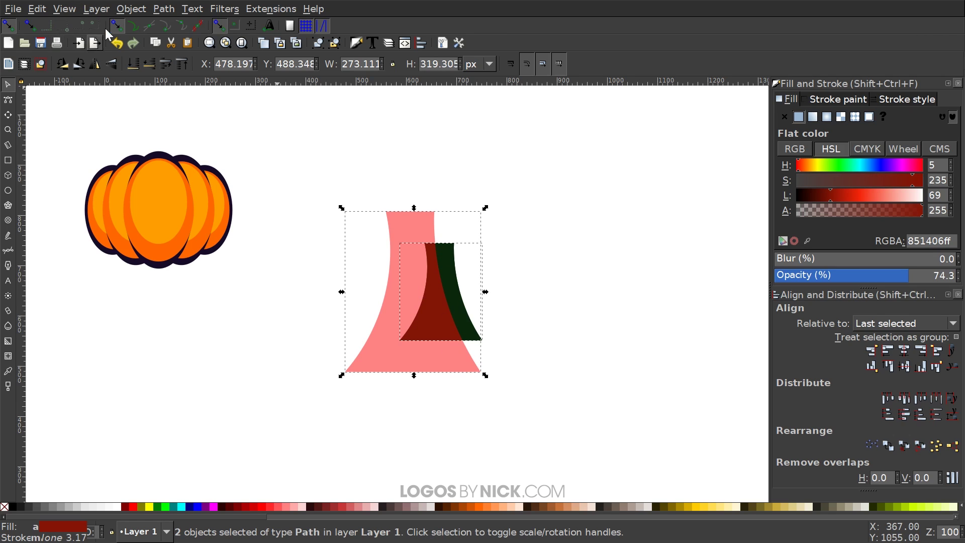
pyautogui.click(164, 8)
pyautogui.click(200, 116)
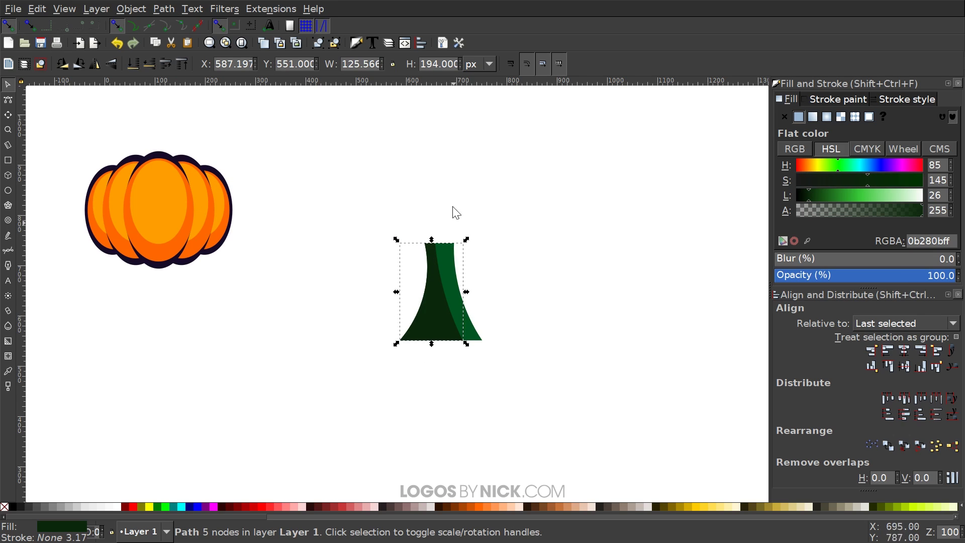
# Group the shadow and the green stem together
pyautogui.moveTo(431, 225); pyautogui.dragTo(608, 372)
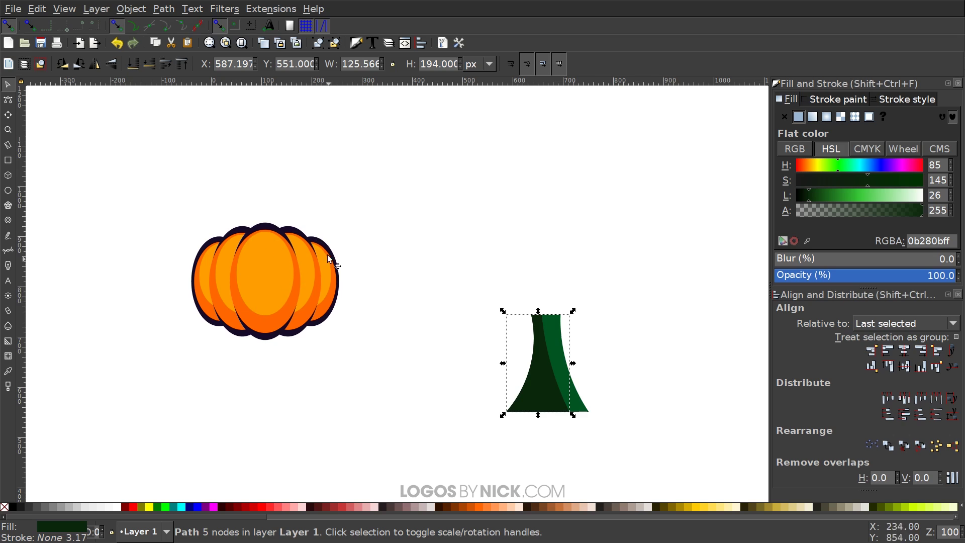
pyautogui.scroll(-2, 603, 401)
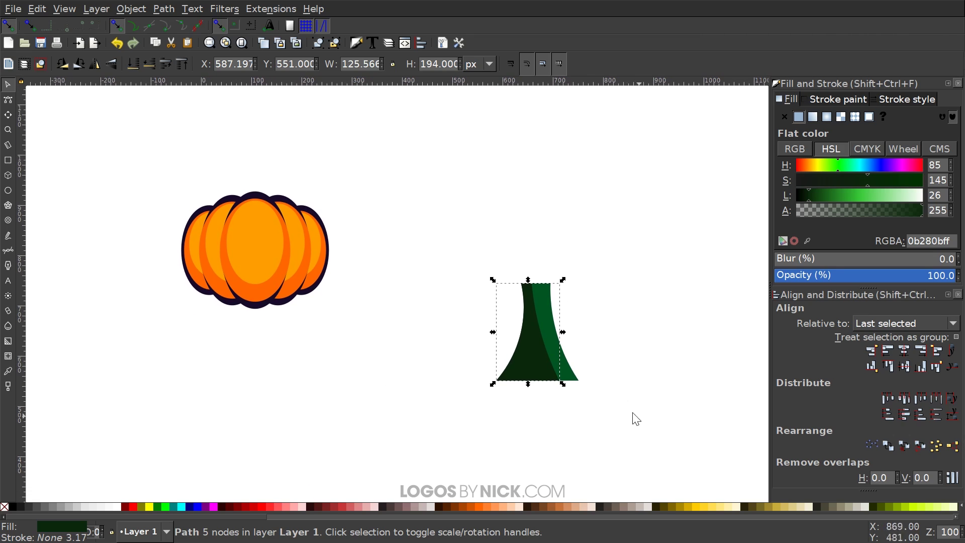
pyautogui.moveTo(673, 450); pyautogui.dragTo(429, 149)
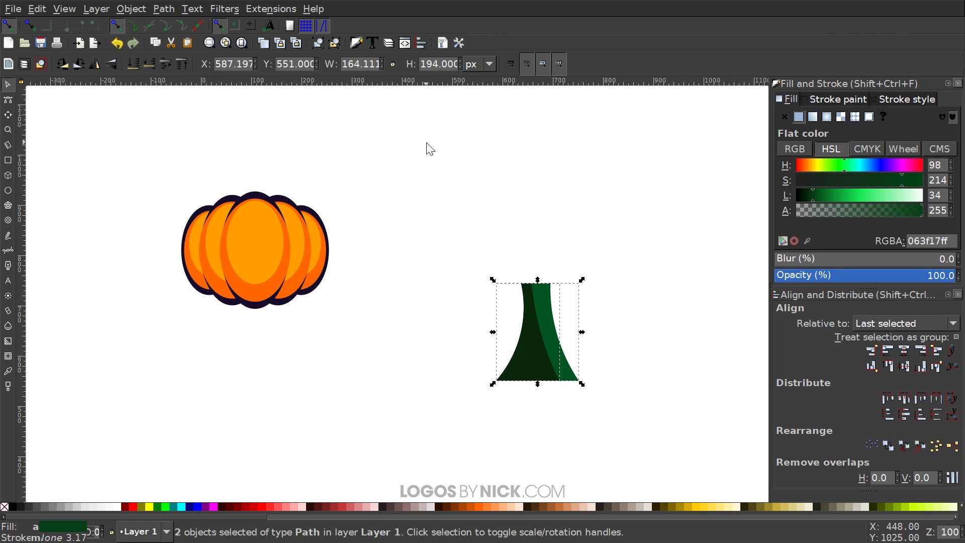
pyautogui.click(318, 43)
pyautogui.hscroll(-2, 564, 424)
pyautogui.scroll(3, 592, 423)
# Move the stem group onto the top of the pumpkin and send it behind the pumpkin
pyautogui.moveTo(592, 423); pyautogui.dragTo(506, 294)
pyautogui.hscroll(-5, 506, 292)
pyautogui.scroll(2, 506, 293)
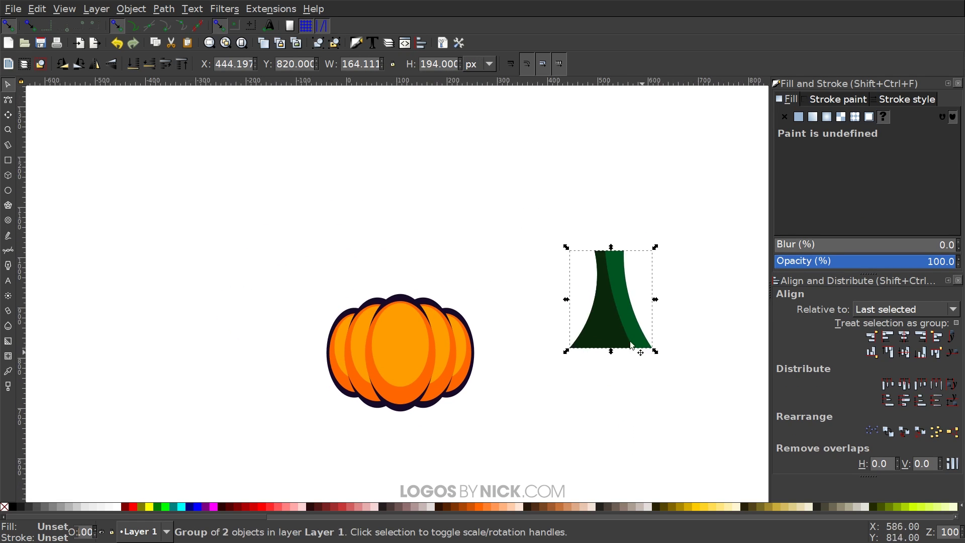
pyautogui.moveTo(627, 331); pyautogui.dragTo(415, 313)
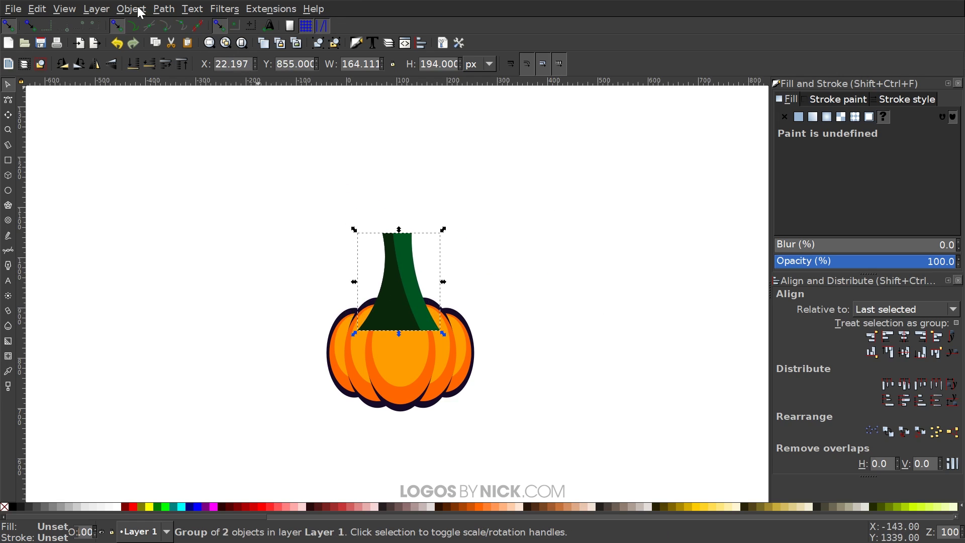
pyautogui.click(134, 65)
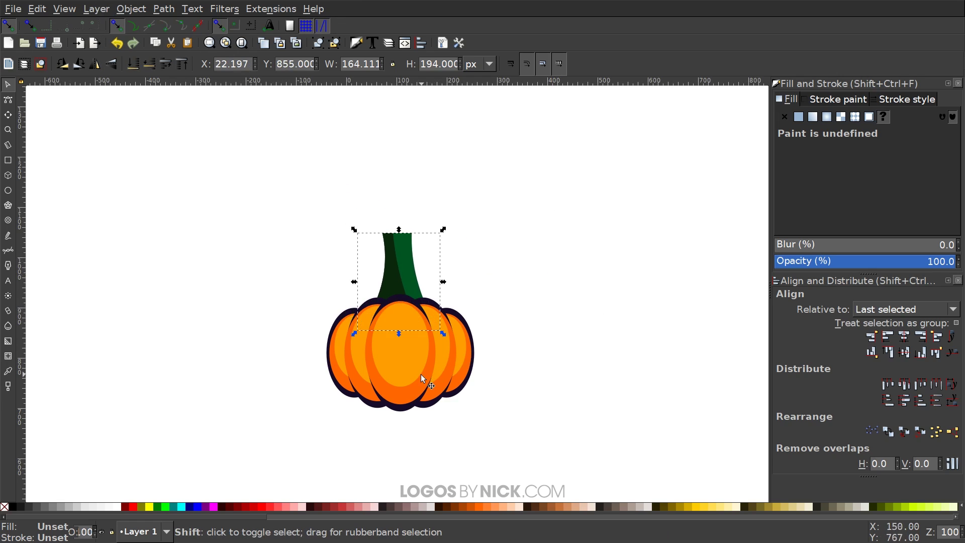
# Centre the stem and the pumpkin on the same vertical axis and deselect them
pyautogui.keyDown('shift'); pyautogui.click(402, 325); pyautogui.keyUp('shift')
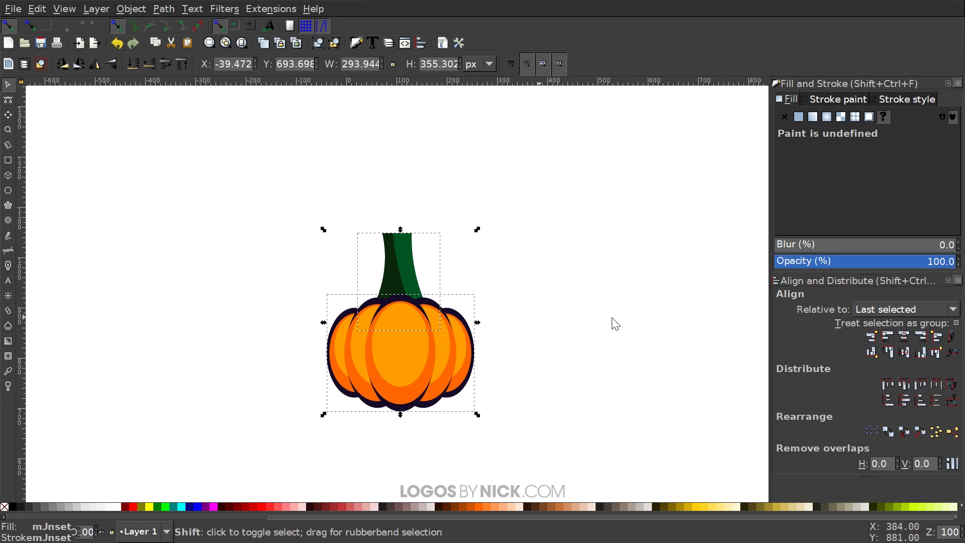
pyautogui.click(906, 336)
pyautogui.click(474, 214)
# Scale the stem down to about 97 px wide and shorten it to a small stub above the pumpkin
pyautogui.click(410, 286)
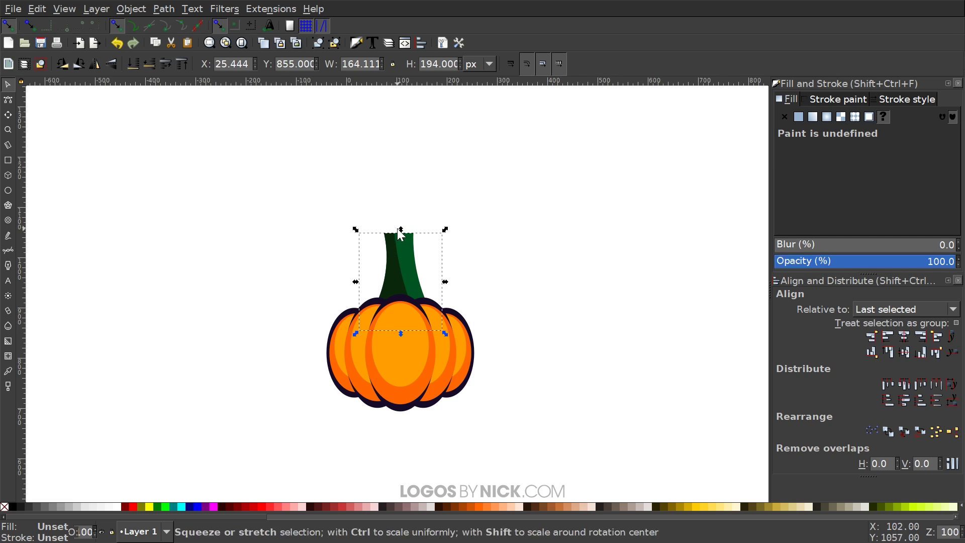
pyautogui.moveTo(400, 229); pyautogui.dragTo(400, 286)
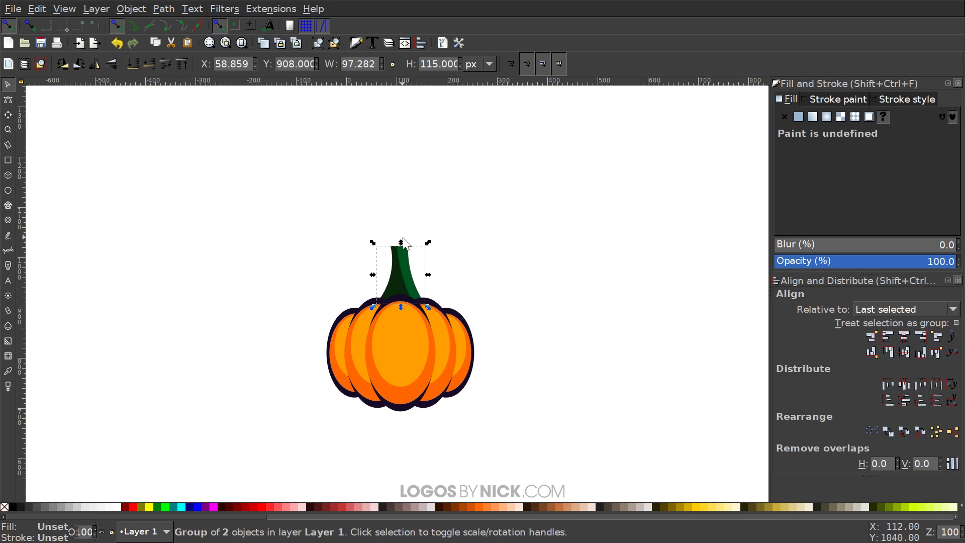
pyautogui.moveTo(400, 242); pyautogui.dragTo(413, 261)
# Move the whole pumpkin with its stem to the upper left of the canvas and deselect it
pyautogui.scroll(-2, 521, 334)
pyautogui.scroll(-2, 521, 334)
pyautogui.click(508, 377)
pyautogui.moveTo(589, 431); pyautogui.dragTo(230, 103)
pyautogui.moveTo(455, 320); pyautogui.dragTo(266, 250)
pyautogui.click(285, 377)
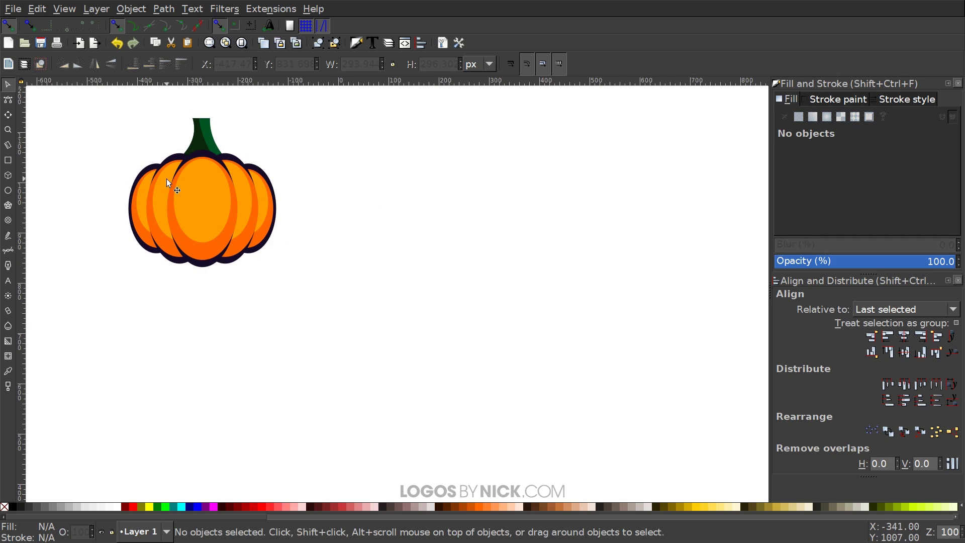
# Draw a semi-transparent red circle about 352 px across in the empty area beside the pumpkin and move it slightly up
pyautogui.moveTo(618, 289); pyautogui.dragTo(505, 313)
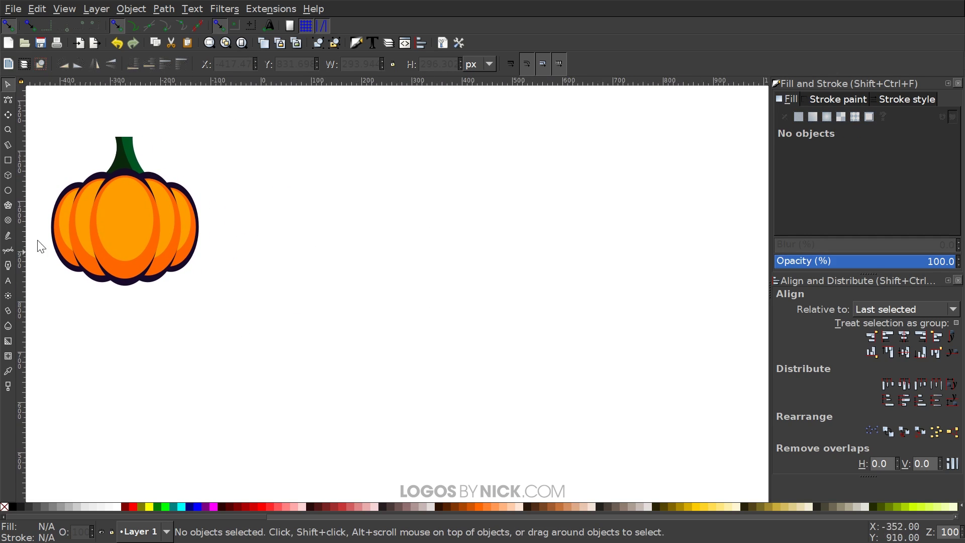
pyautogui.click(8, 190)
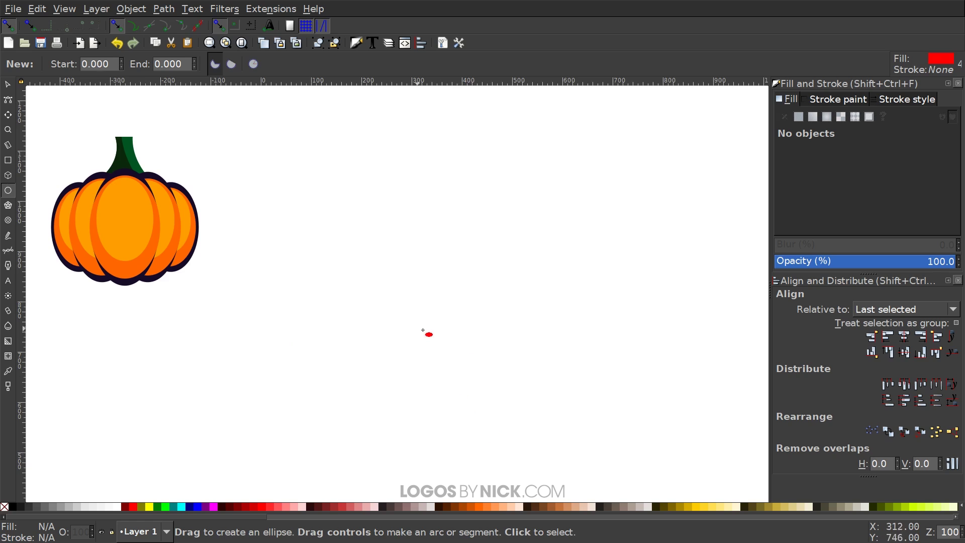
pyautogui.press('ctrl')
pyautogui.moveTo(405, 270); pyautogui.dragTo(512, 363)
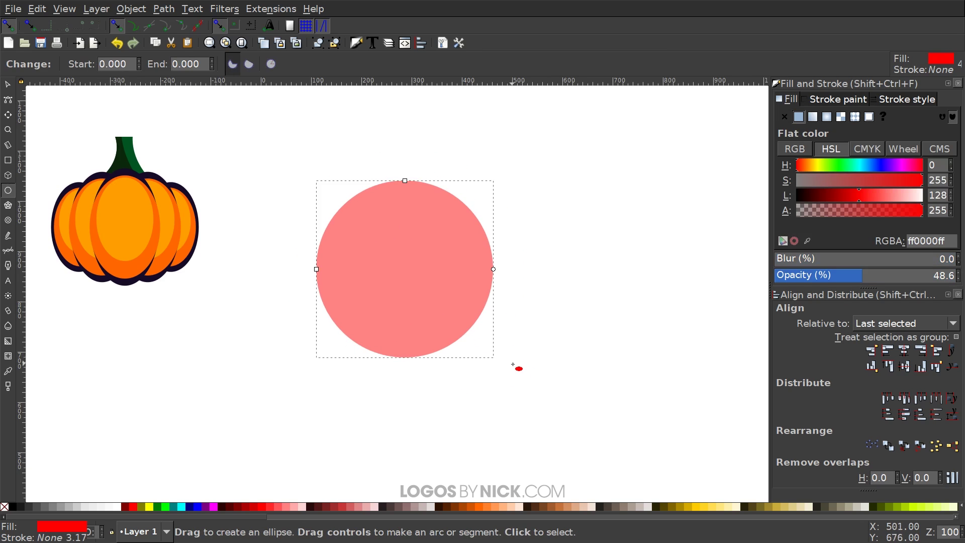
pyautogui.click(7, 84)
pyautogui.moveTo(434, 258); pyautogui.dragTo(430, 226)
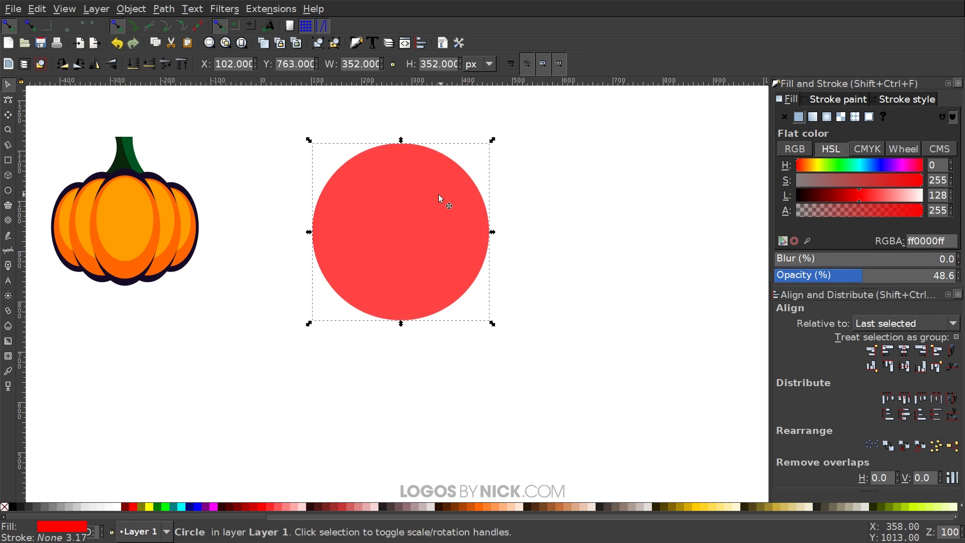
# Make two copies of the circle, one directly below overlapping its lower edge and one offset sideways so that all three overlap
pyautogui.moveTo(411, 158); pyautogui.dragTo(405, 287)
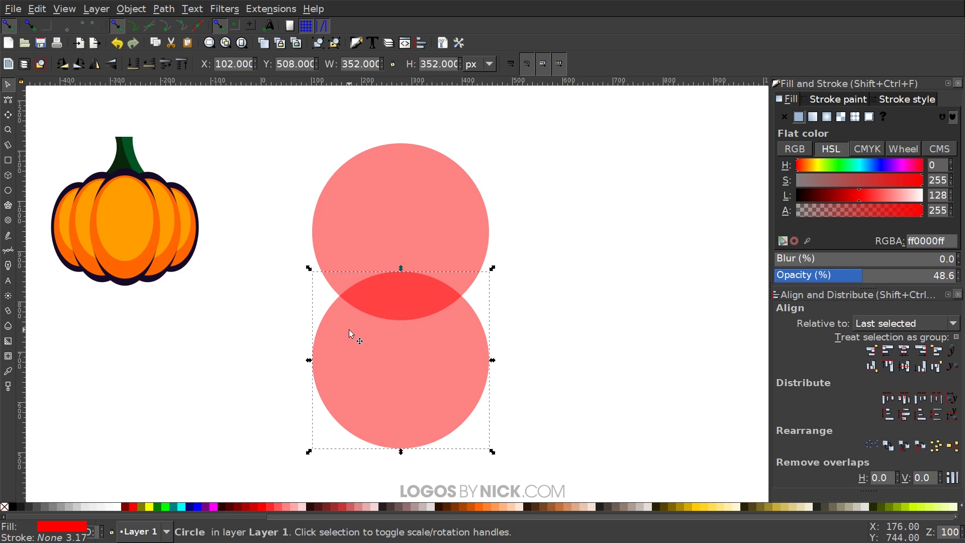
pyautogui.hotkey('ctrl', 'd')
pyautogui.moveTo(401, 390); pyautogui.dragTo(467, 282)
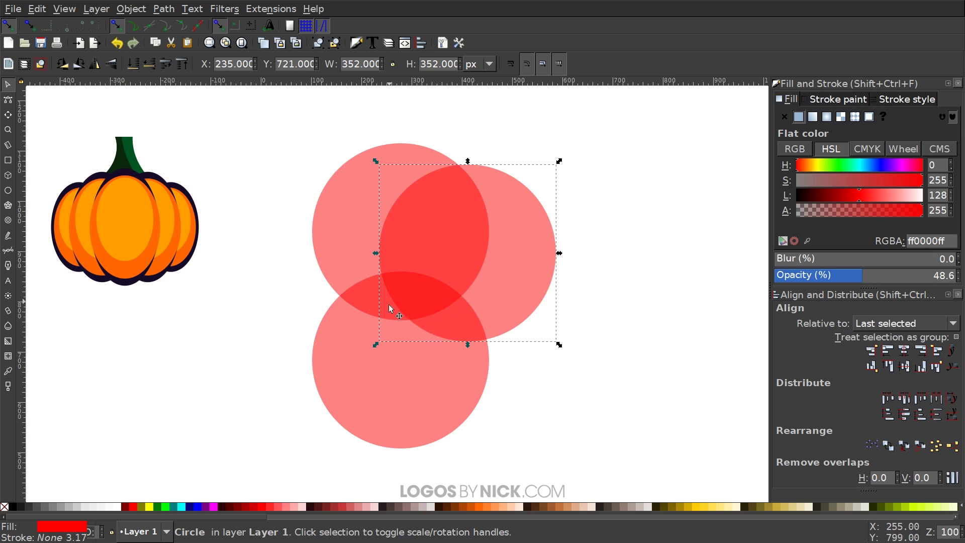
pyautogui.moveTo(537, 272); pyautogui.dragTo(511, 289)
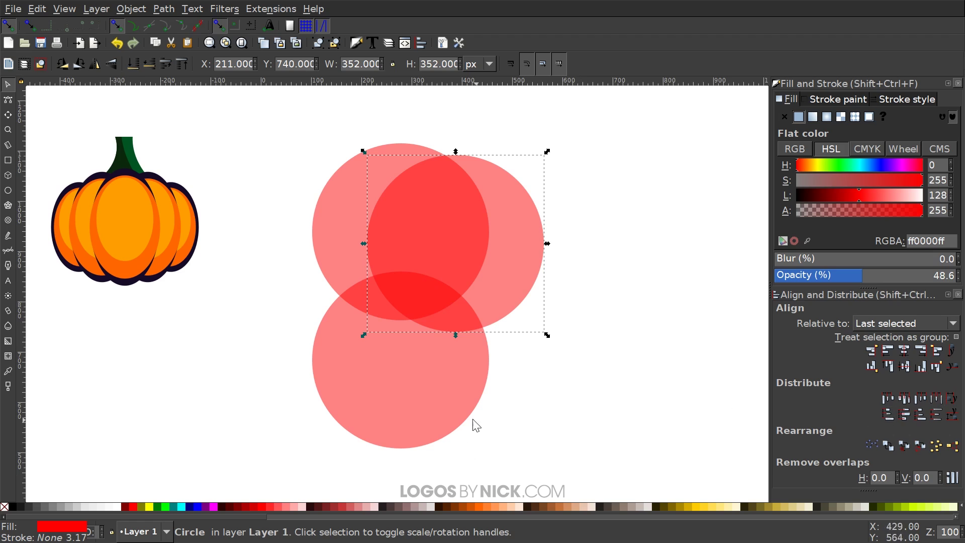
# Intersect the three circles into one pointed eye shape and set its opacity to 100%
pyautogui.moveTo(663, 472); pyautogui.dragTo(253, 88)
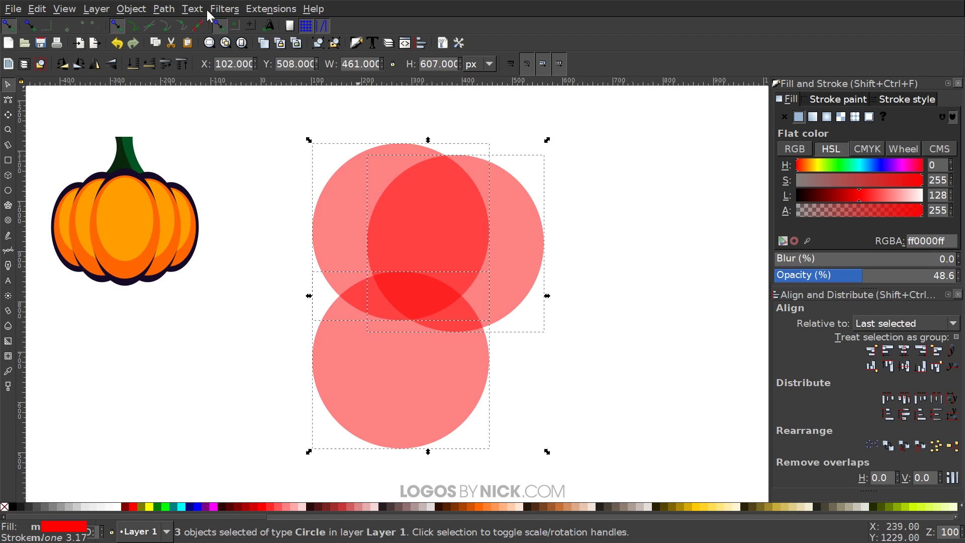
pyautogui.click(164, 9)
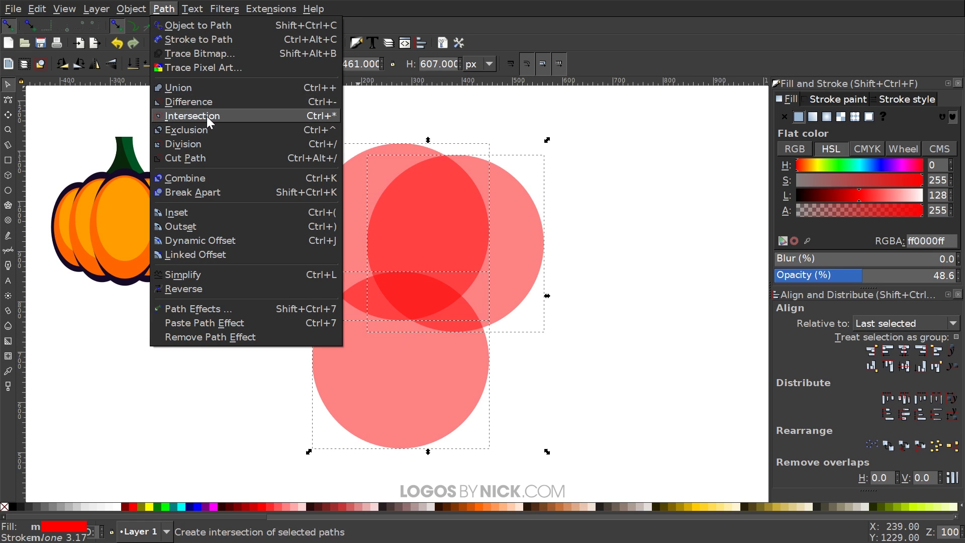
pyautogui.click(192, 116)
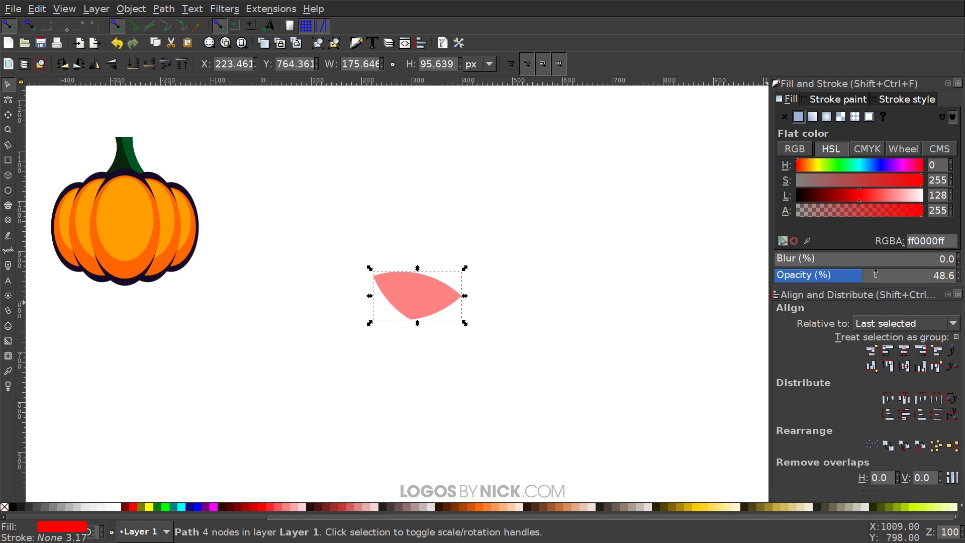
pyautogui.moveTo(871, 276); pyautogui.dragTo(961, 276)
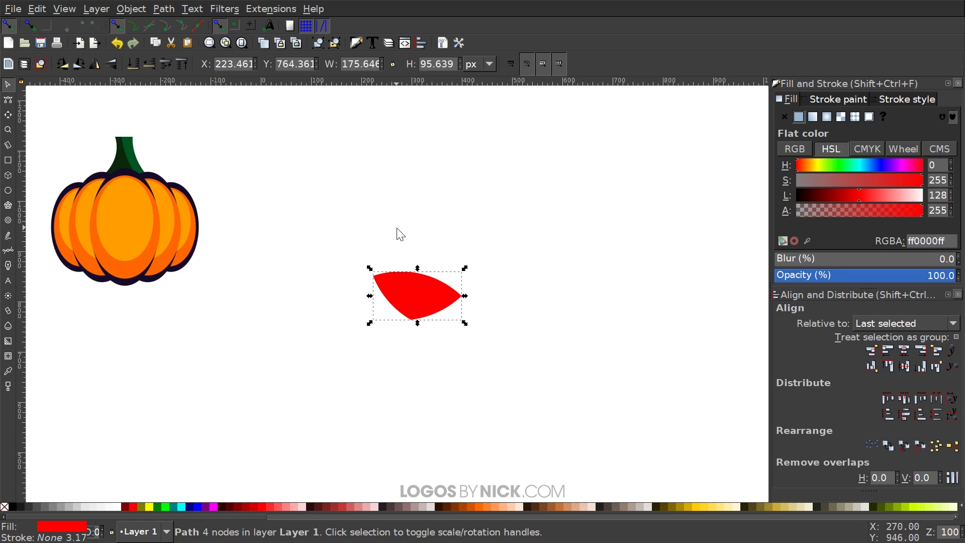
# Duplicate the red eye shape and fill the copy with the pumpkin's light orange, lightened to ffbc4fff
pyautogui.press('d')
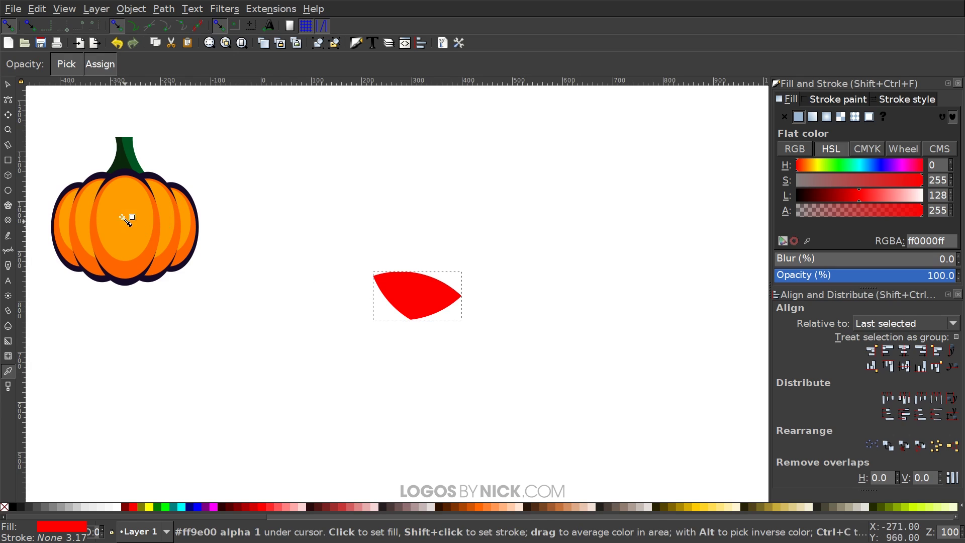
pyautogui.moveTo(123, 215); pyautogui.dragTo(128, 219)
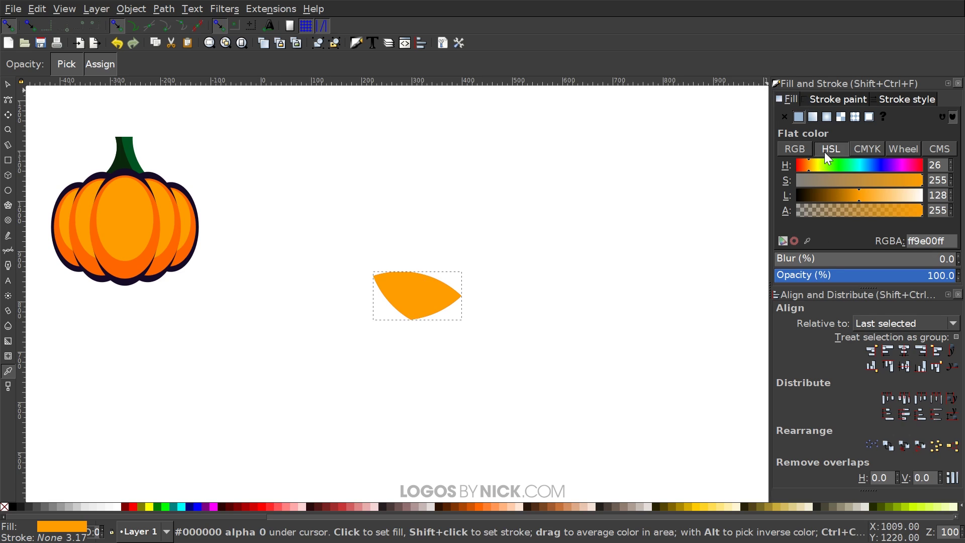
pyautogui.moveTo(860, 195); pyautogui.dragTo(878, 194)
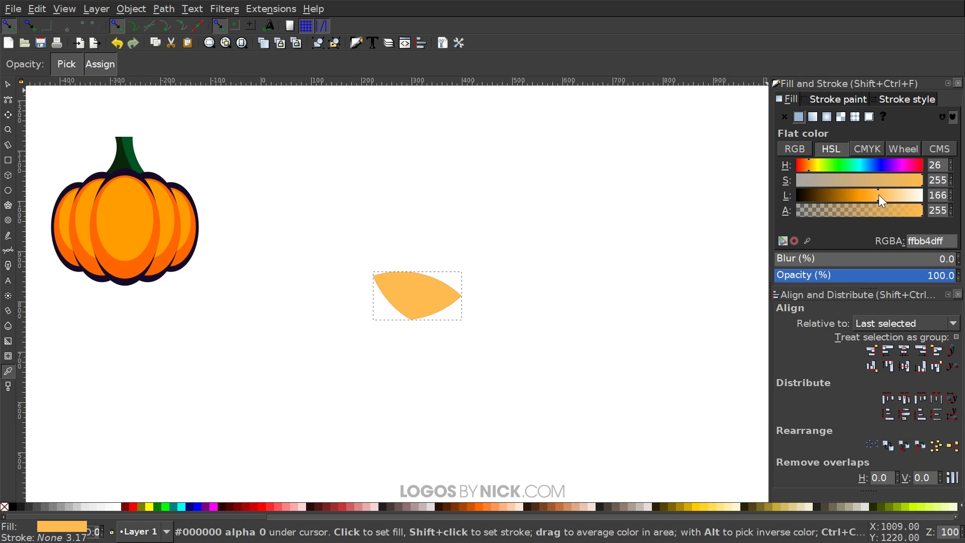
pyautogui.click(12, 86)
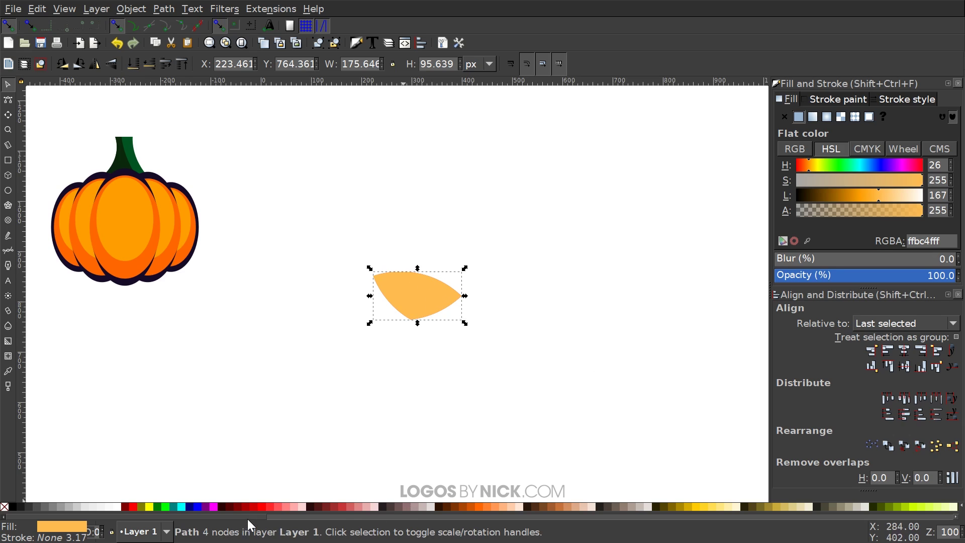
# Duplicate the light-orange shape in blue at 49.4% opacity, raise it straight up and enlarge it to about 256 by 140 px
pyautogui.click(199, 507)
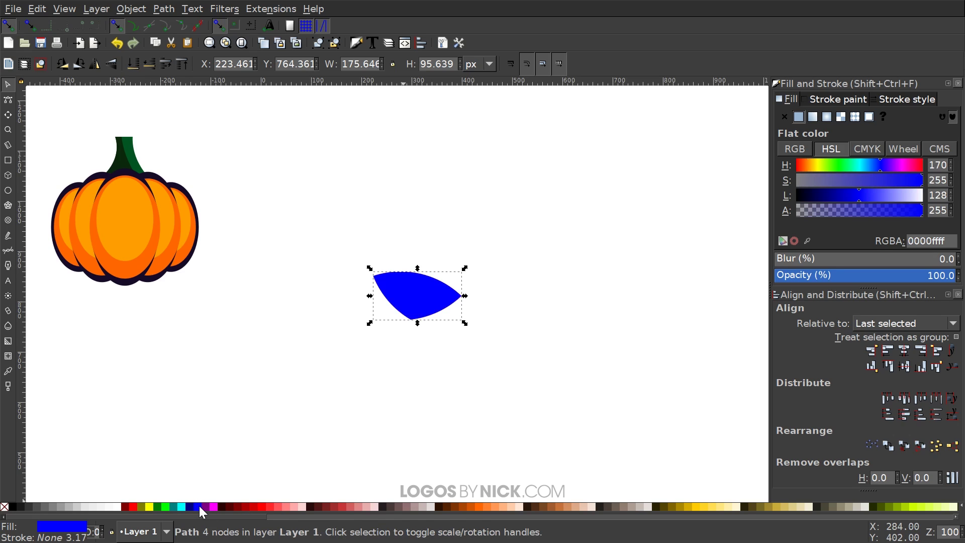
pyautogui.click(863, 275)
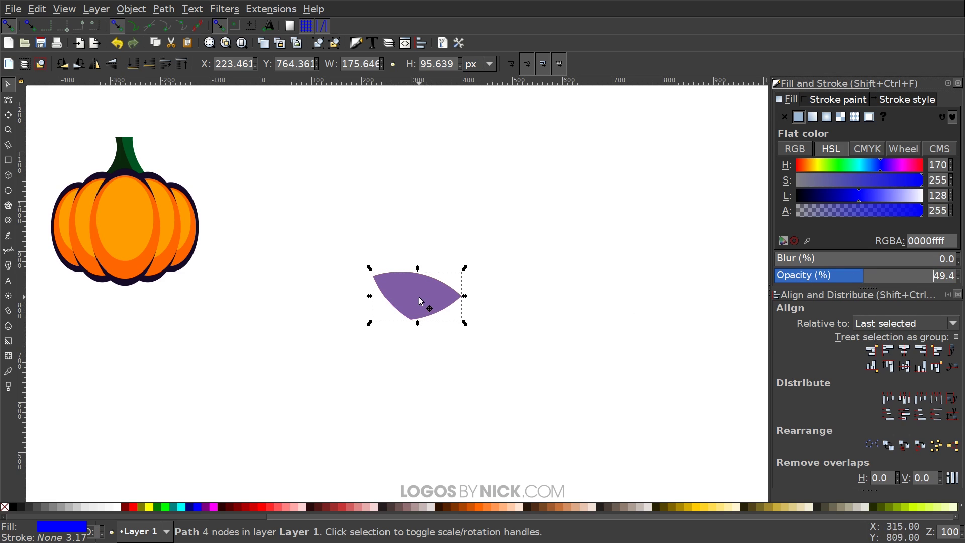
pyautogui.moveTo(418, 300); pyautogui.dragTo(426, 283)
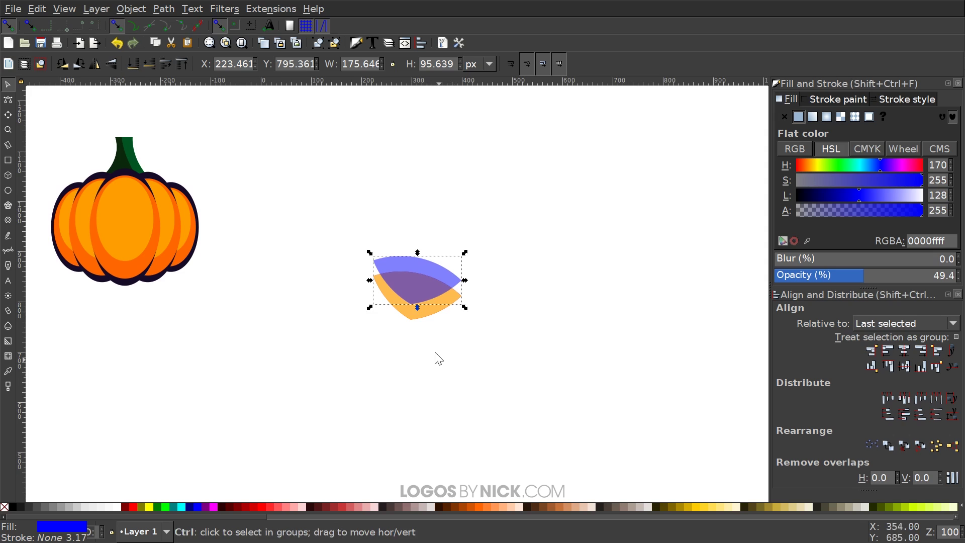
pyautogui.moveTo(419, 252)
pyautogui.mouseDown()
pyautogui.moveTo(416, 225)
pyautogui.moveTo(417, 254)
pyautogui.mouseUp()
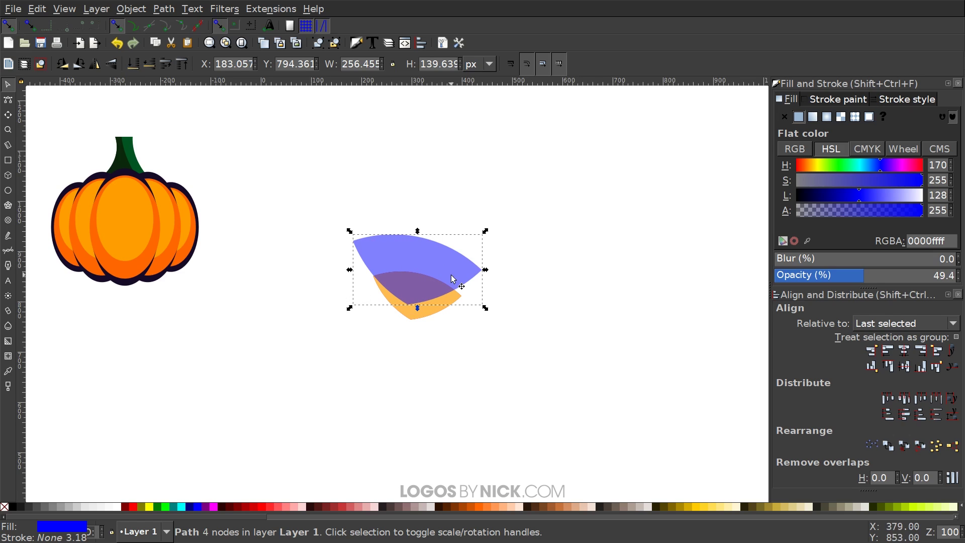
# Subtract the blue shape from the light-orange shape with Difference, leaving a crescent along the lower edge of the eye
pyautogui.keyDown('shift'); pyautogui.click(425, 312); pyautogui.keyUp('shift')
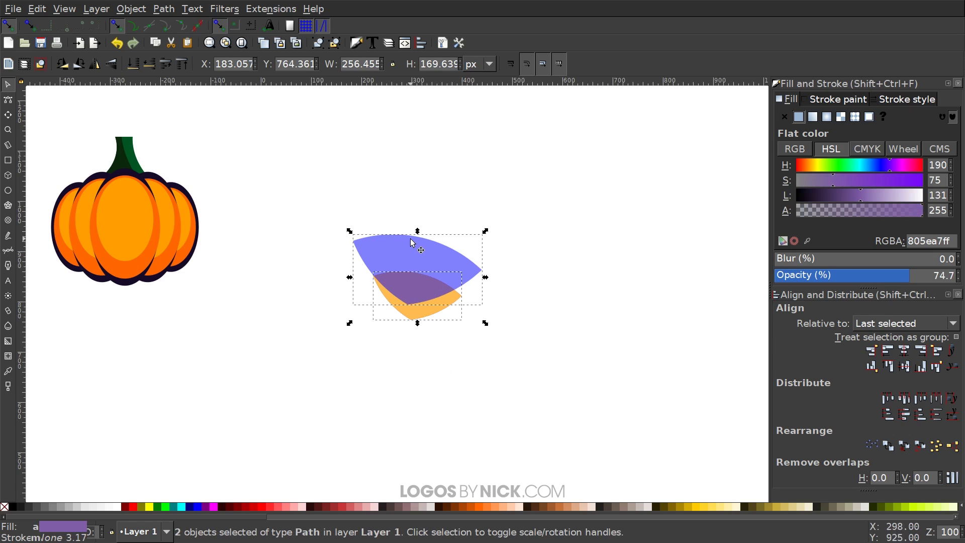
pyautogui.click(164, 9)
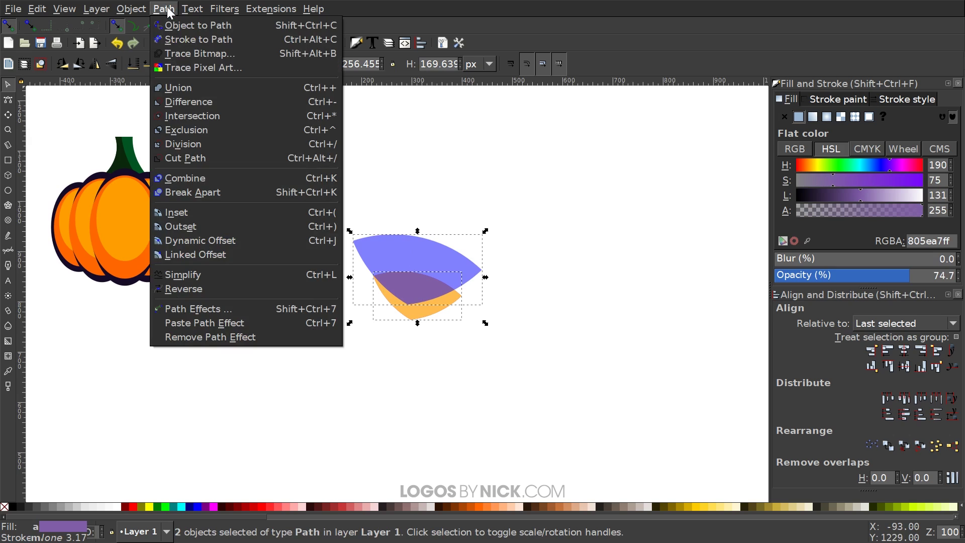
pyautogui.click(194, 103)
# Move the red shape and its crescent together onto the pumpkin and scale them down to about 88 by 48 px
pyautogui.moveTo(616, 405); pyautogui.dragTo(428, 256)
pyautogui.moveTo(528, 324); pyautogui.dragTo(224, 243)
pyautogui.scroll(3, 430, 291)
pyautogui.hscroll(-12, 430, 291)
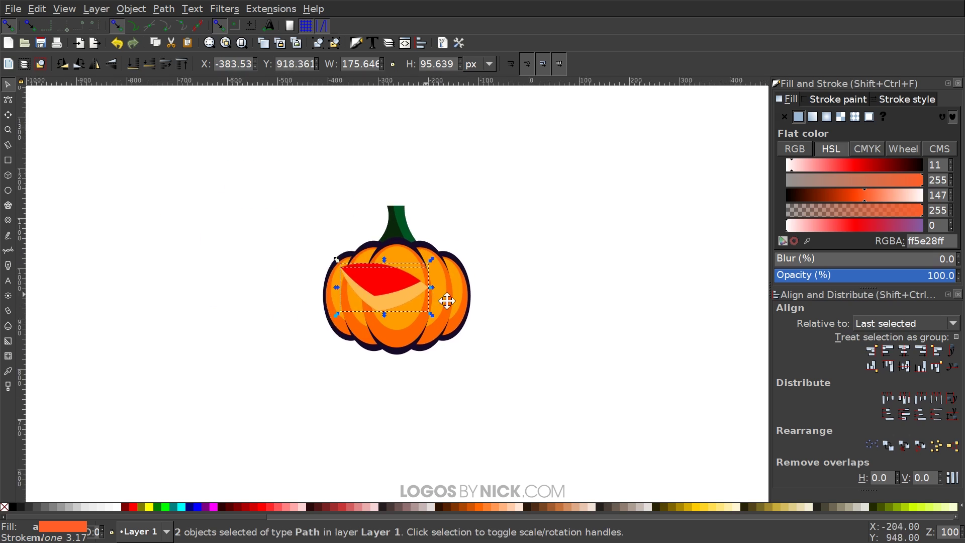
pyautogui.moveTo(508, 334); pyautogui.dragTo(484, 323)
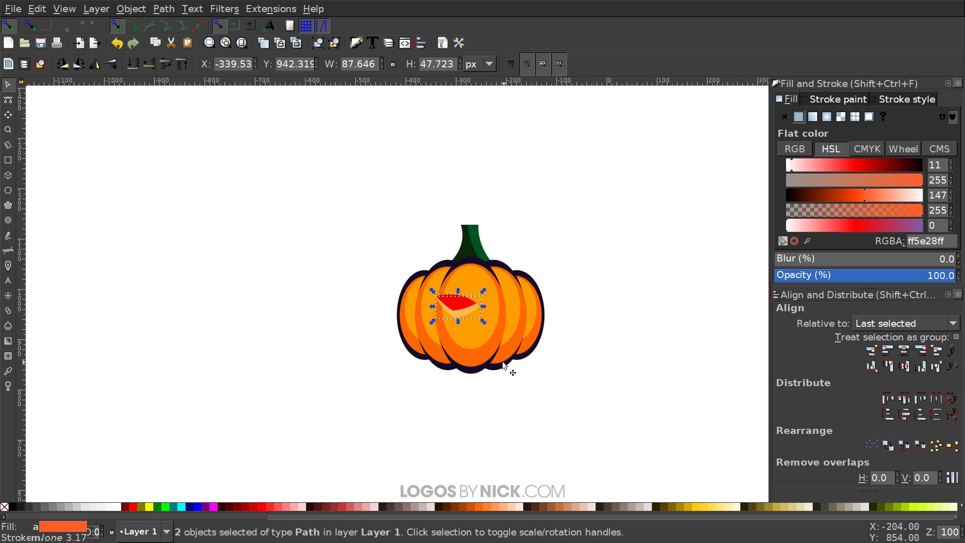
# Reposition the eye slightly up and to the left, across the left edge of the pumpkin's central segment
pyautogui.hscroll(3, 417, 366)
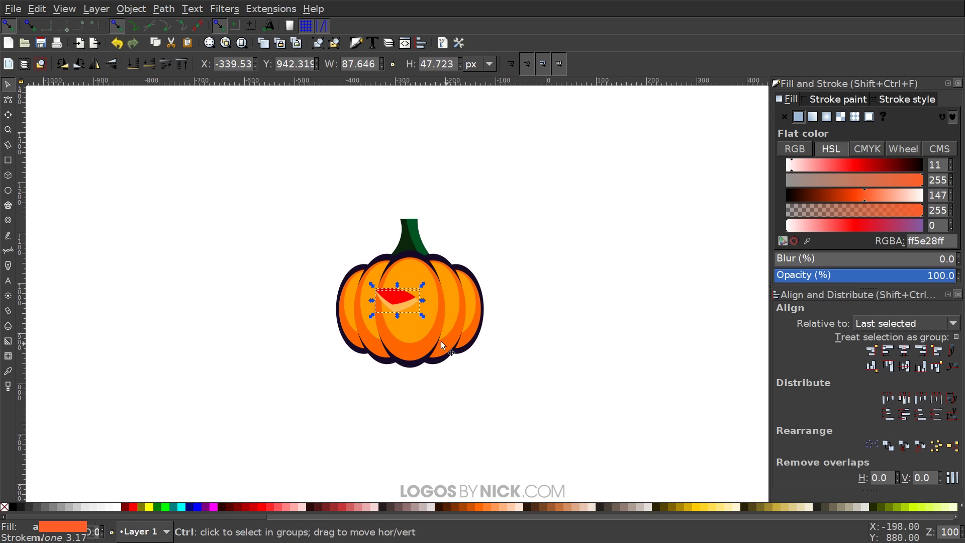
pyautogui.scroll(3, 422, 320)
pyautogui.scroll(-1, 445, 360)
pyautogui.moveTo(426, 334); pyautogui.dragTo(400, 311)
pyautogui.click(418, 313)
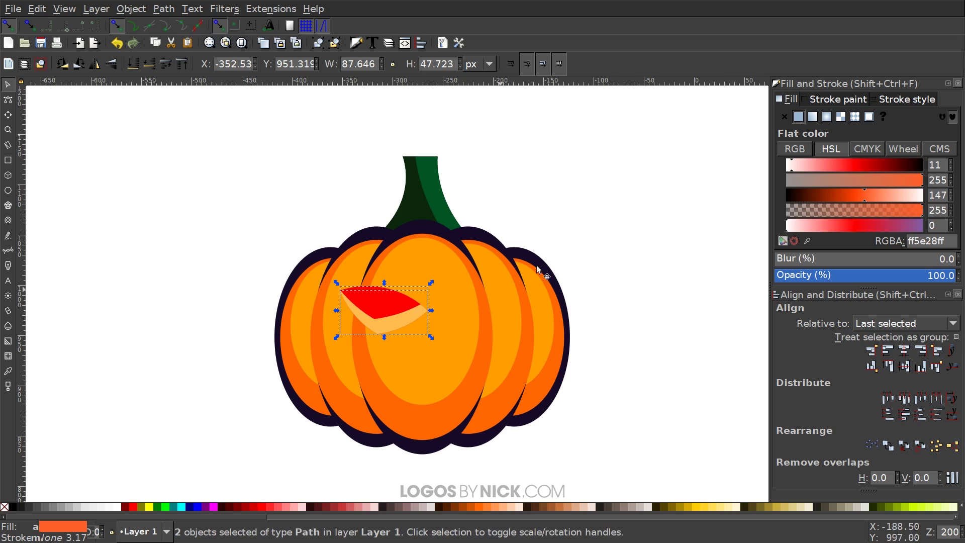
# Fill the red part of the eye with white and adjust the lightness of its light-orange crescent, leaving everything deselected
pyautogui.click(613, 172)
pyautogui.click(383, 296)
pyautogui.click(118, 506)
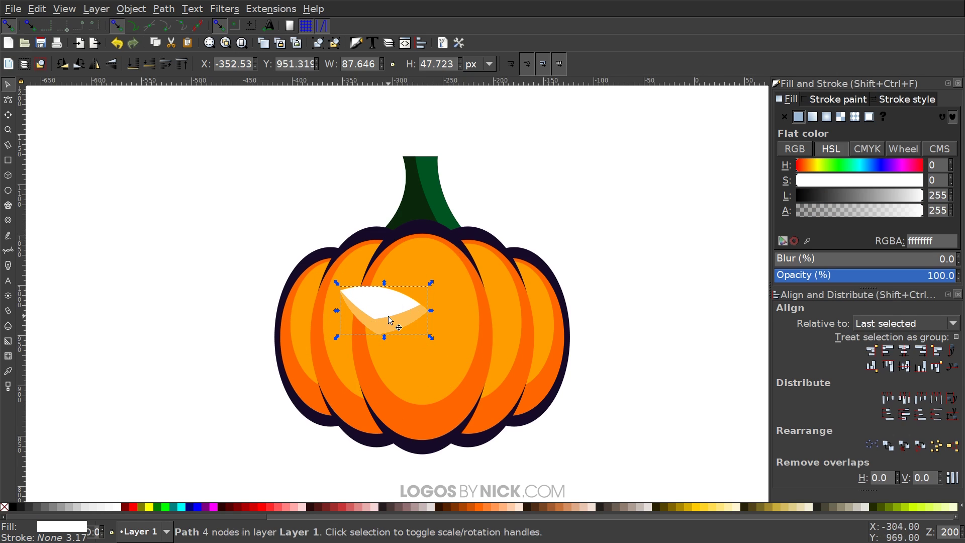
pyautogui.click(403, 326)
pyautogui.moveTo(879, 193); pyautogui.dragTo(881, 192)
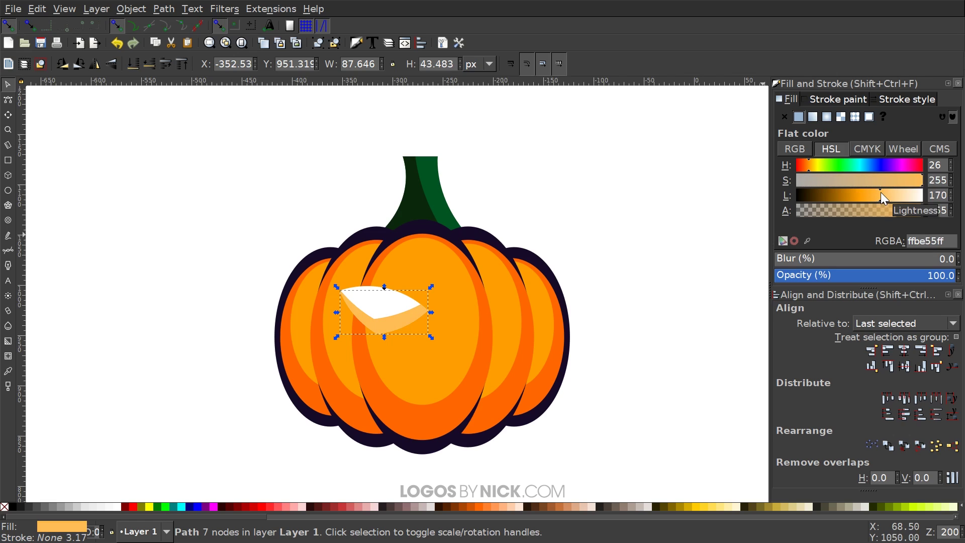
pyautogui.scroll(-1, 578, 322)
pyautogui.hscroll(3, 577, 321)
pyautogui.click(521, 324)
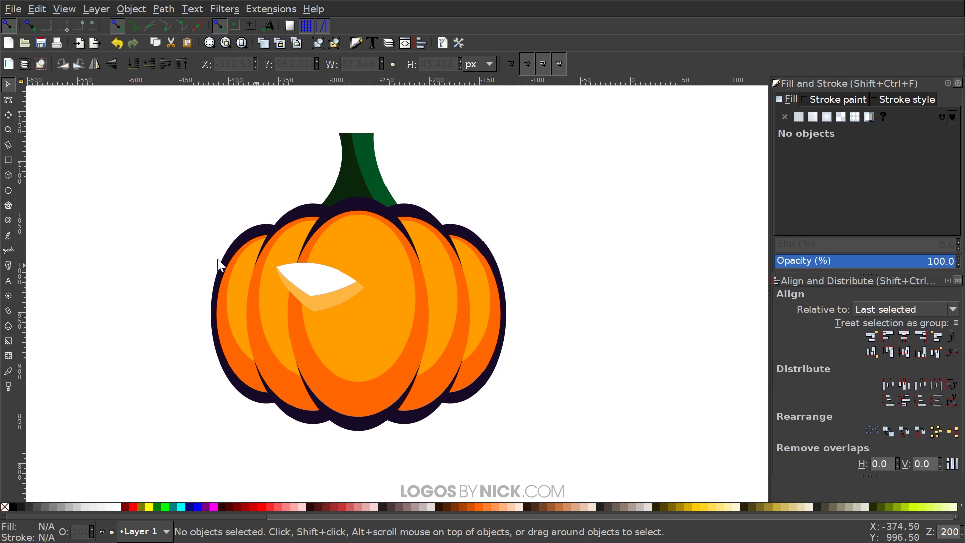
# Group the white eye shape with its light-orange crescent
pyautogui.click(329, 282)
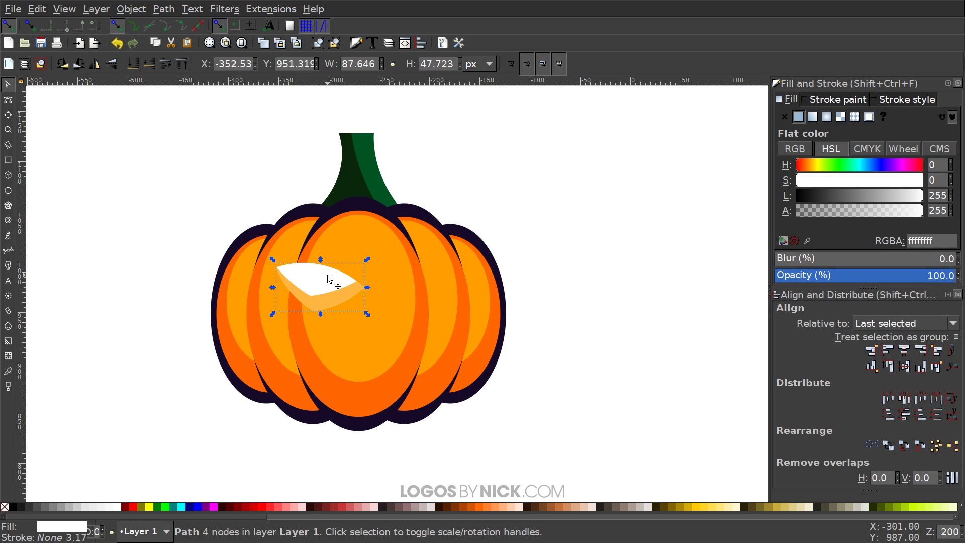
pyautogui.keyDown('shift'); pyautogui.click(327, 306); pyautogui.keyUp('shift')
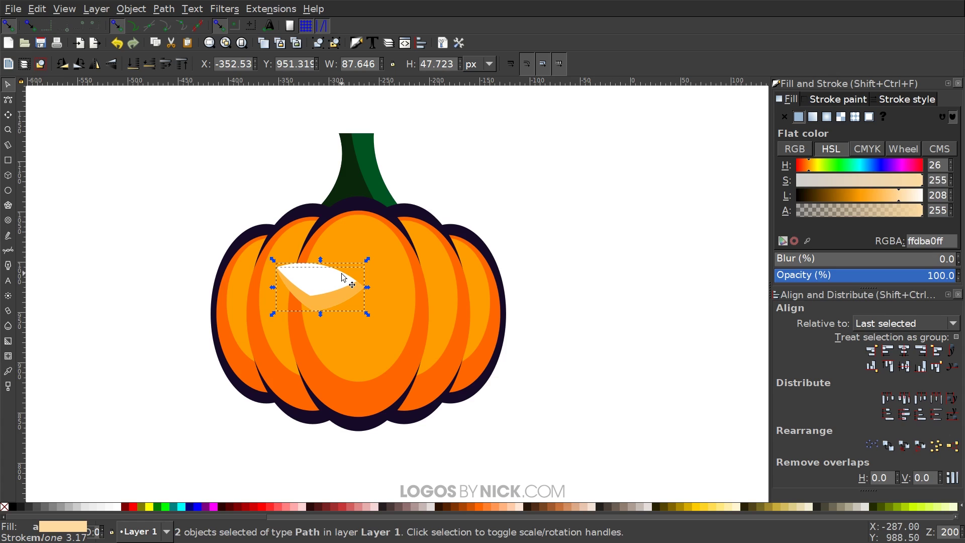
pyautogui.press('ctrl')
pyautogui.hotkey('ctrl', 'g')
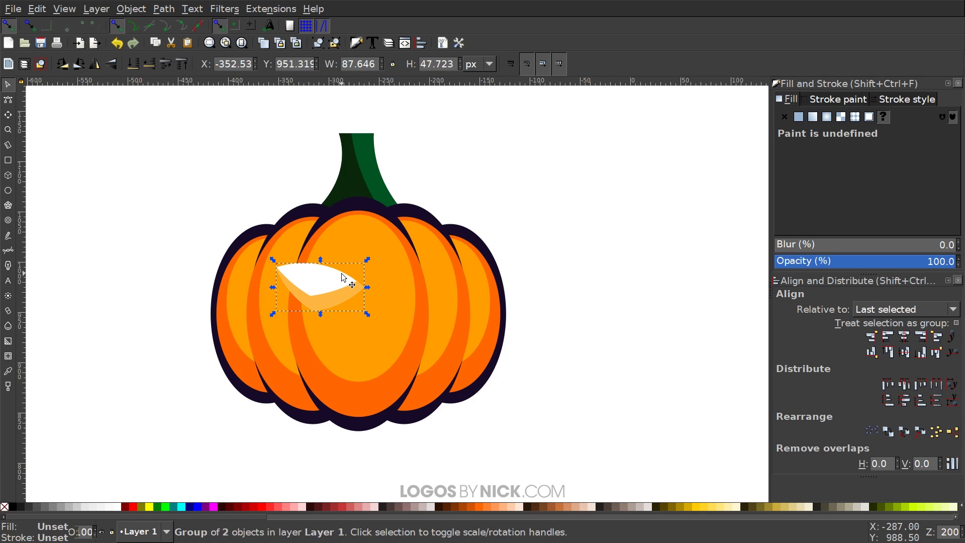
# Duplicate the eye group, move the copy about 102 px horizontally to the pumpkin's right side and flip it horizontally
pyautogui.press('ctrl')
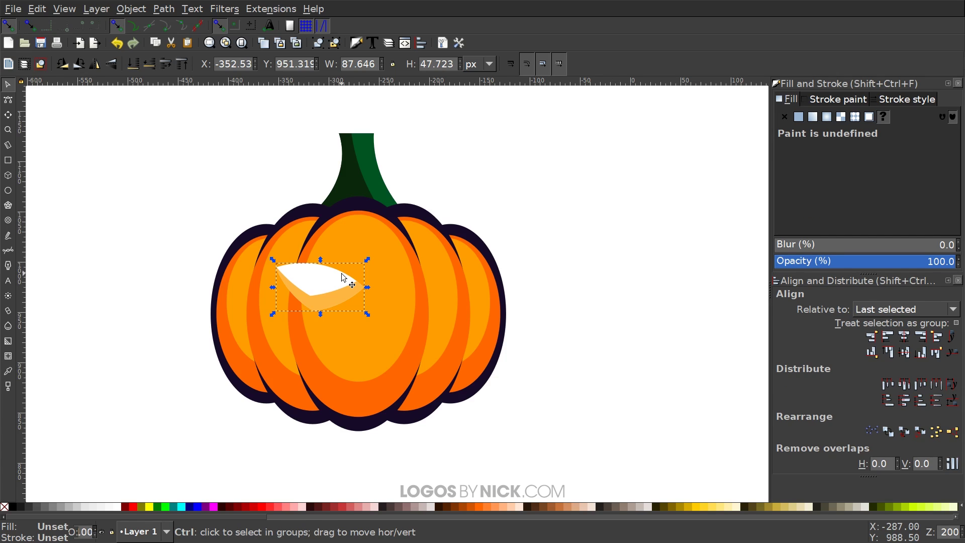
pyautogui.press('ctrl')
pyautogui.hotkey('ctrl', 'd')
pyautogui.moveTo(303, 284); pyautogui.dragTo(409, 284)
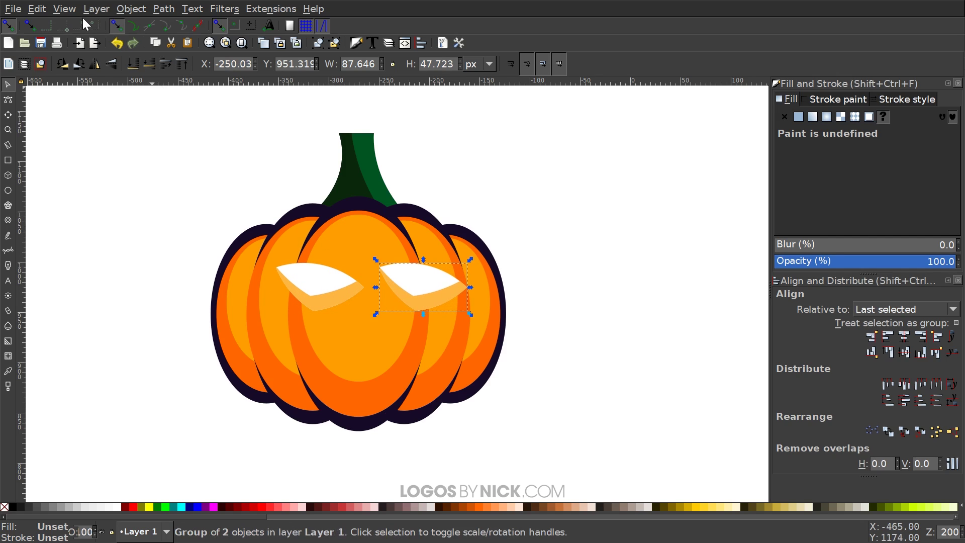
pyautogui.click(96, 68)
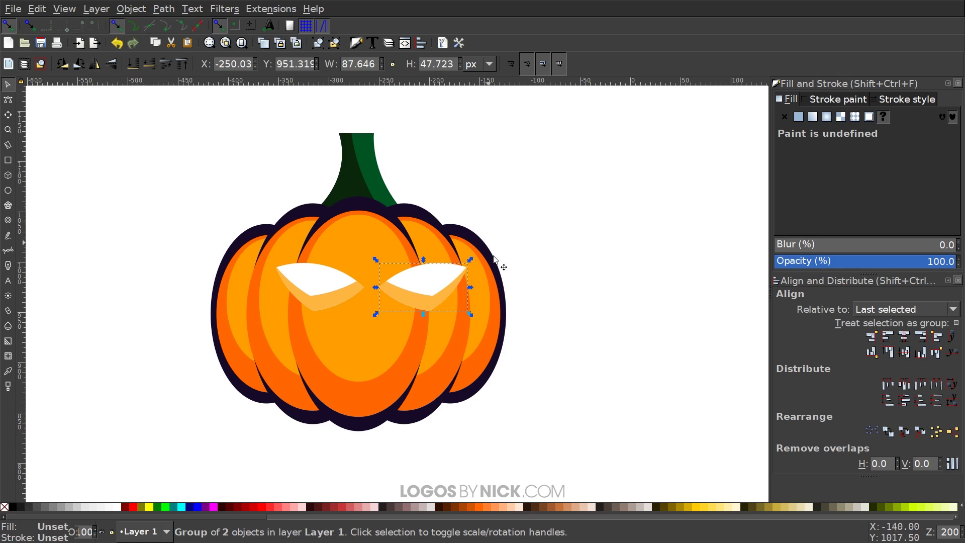
# Group both eyes together and center them horizontally on the pumpkin body, leaving everything deselected
pyautogui.keyDown('shift'); pyautogui.click(304, 281); pyautogui.keyUp('shift')
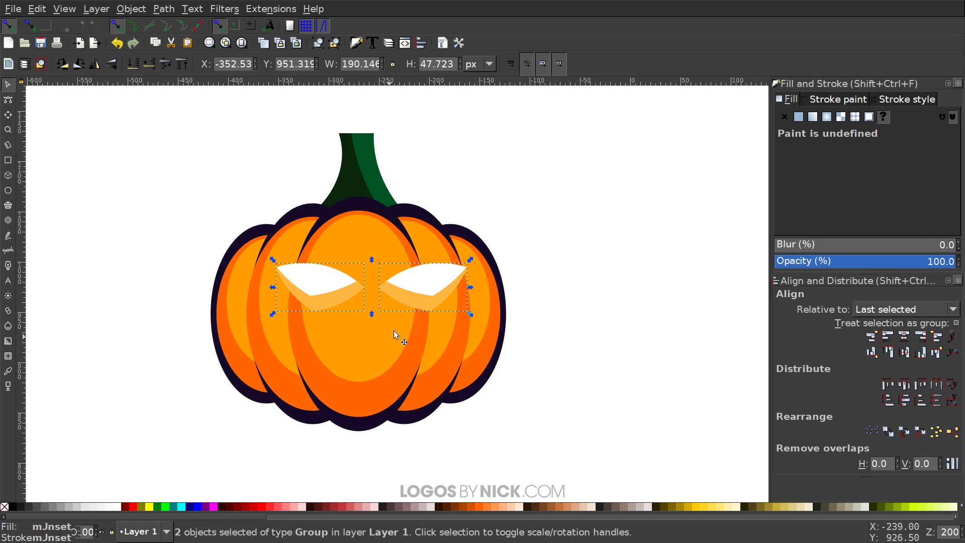
pyautogui.click(319, 44)
pyautogui.keyDown('shift'); pyautogui.click(362, 249); pyautogui.keyUp('shift')
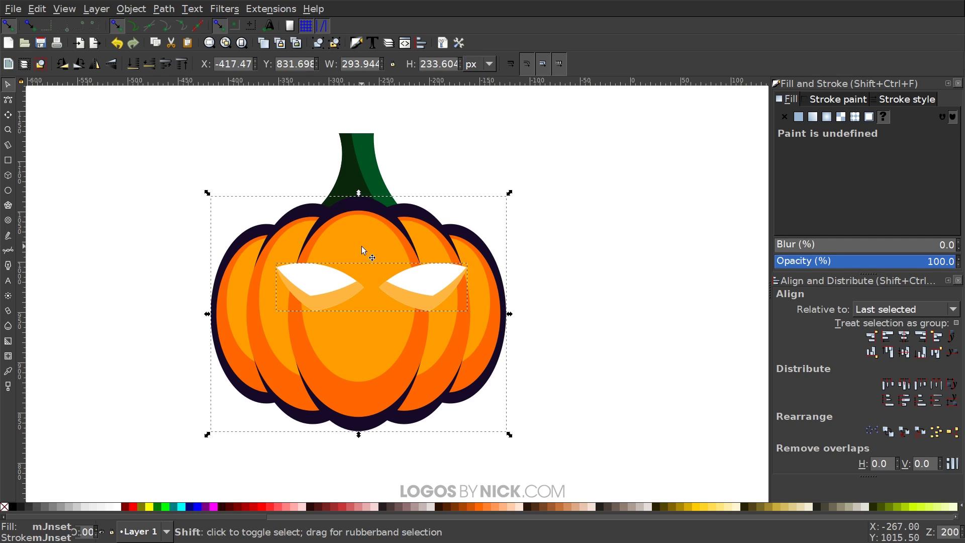
pyautogui.click(904, 335)
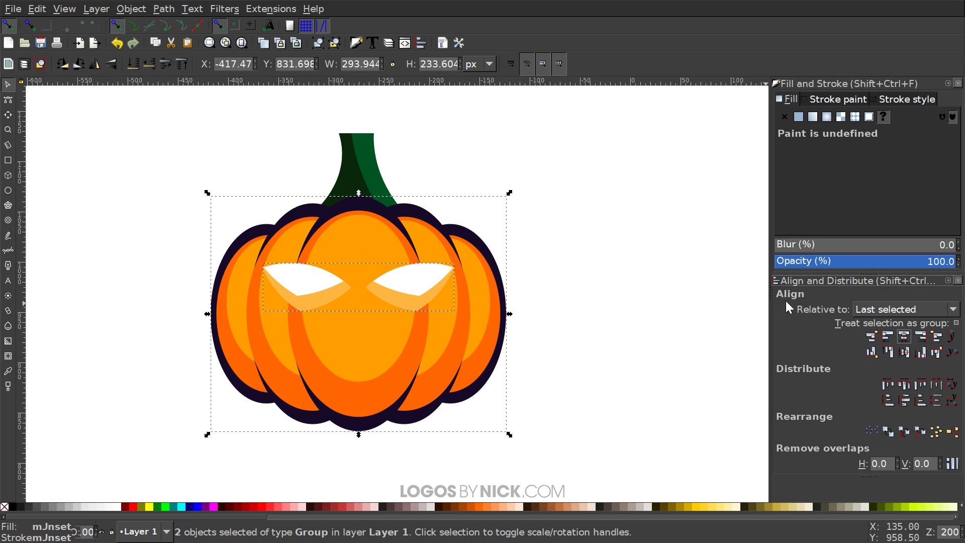
pyautogui.click(587, 206)
# Draw a circle about 440 px in diameter in the empty canvas area beside the pumpkin
pyautogui.scroll(-1, 524, 273)
pyautogui.hscroll(1, 524, 273)
pyautogui.moveTo(525, 273); pyautogui.dragTo(437, 273)
pyautogui.press('1')
pyautogui.scroll(-3, 343, 287)
pyautogui.hscroll(4, 344, 287)
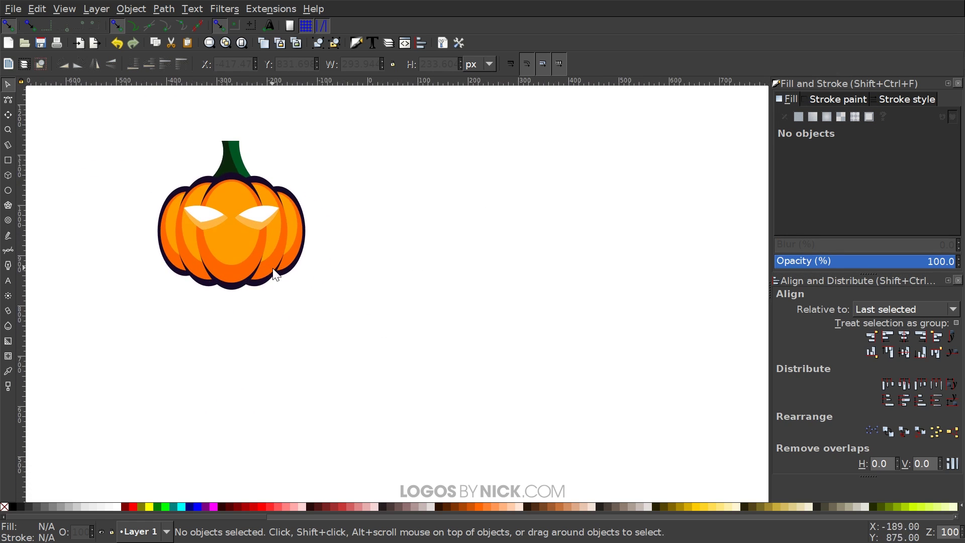
pyautogui.moveTo(366, 260); pyautogui.dragTo(431, 269)
pyautogui.scroll(2, 270, 249)
pyautogui.scroll(3, 300, 349)
pyautogui.hscroll(6, 299, 349)
pyautogui.press('1')
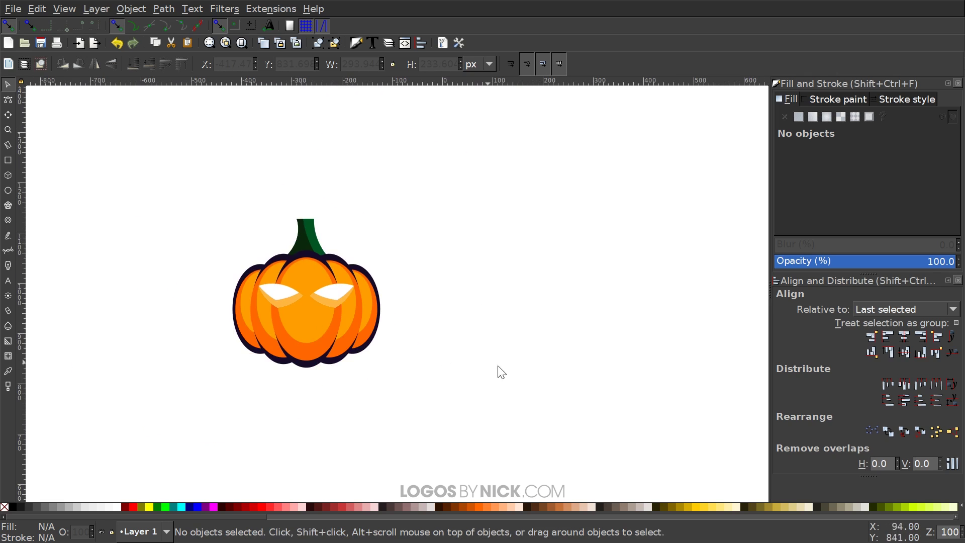
pyautogui.scroll(-5, 406, 291)
pyautogui.hscroll(6, 406, 291)
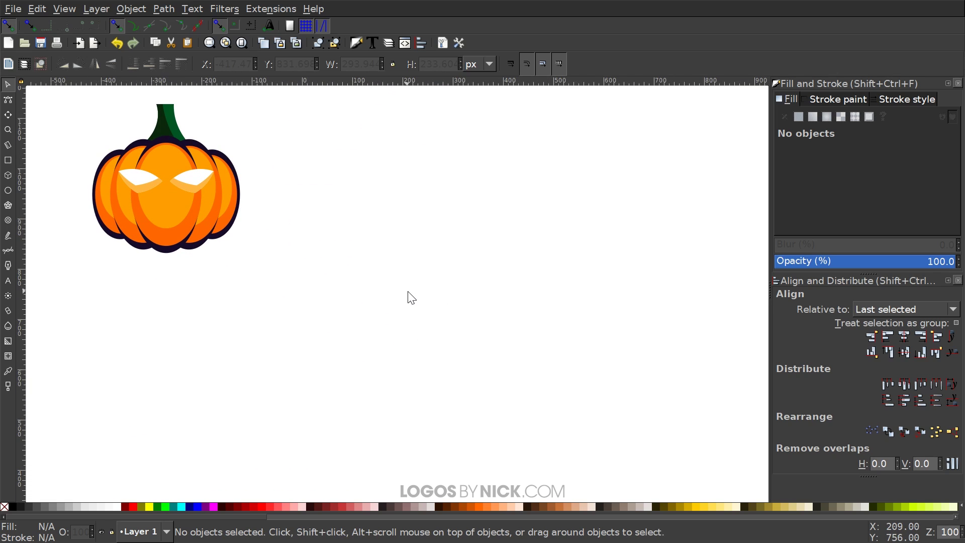
pyautogui.hscroll(3, 411, 297)
pyautogui.scroll(1, 361, 292)
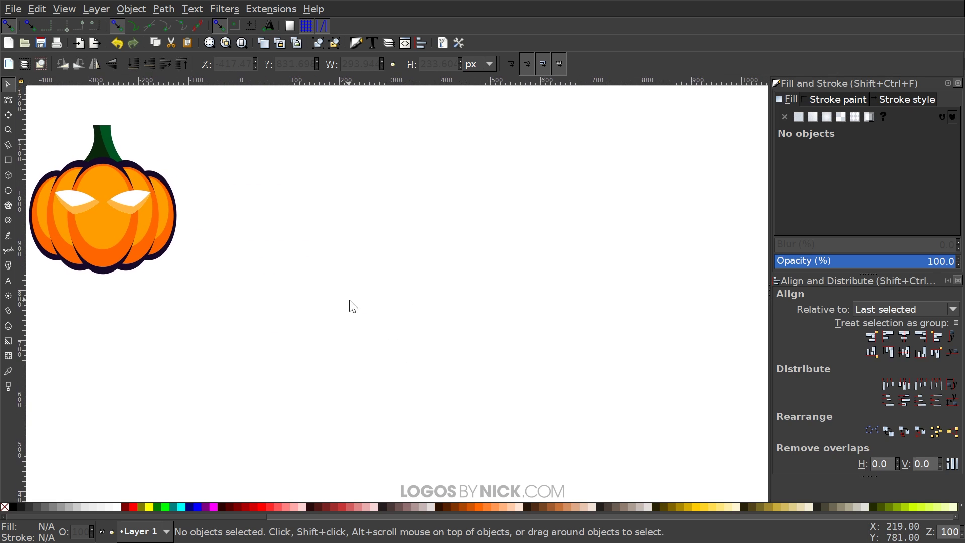
pyautogui.click(11, 188)
pyautogui.moveTo(409, 267); pyautogui.dragTo(522, 376)
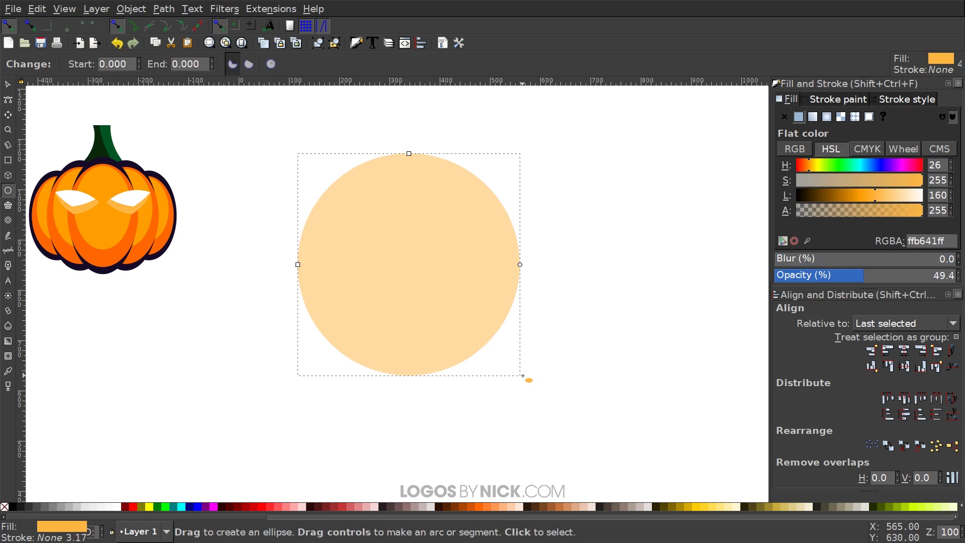
# Draw an 831 × 154 px rectangle across the circle's lower part and intersect the two shapes to form the mouth
pyautogui.click(8, 160)
pyautogui.moveTo(644, 414); pyautogui.dragTo(227, 337)
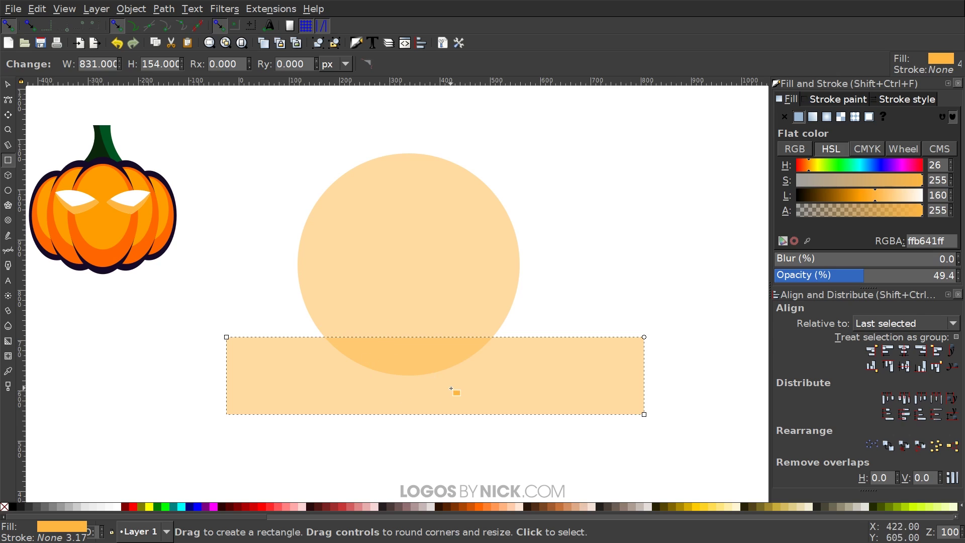
pyautogui.scroll(-1, 451, 388)
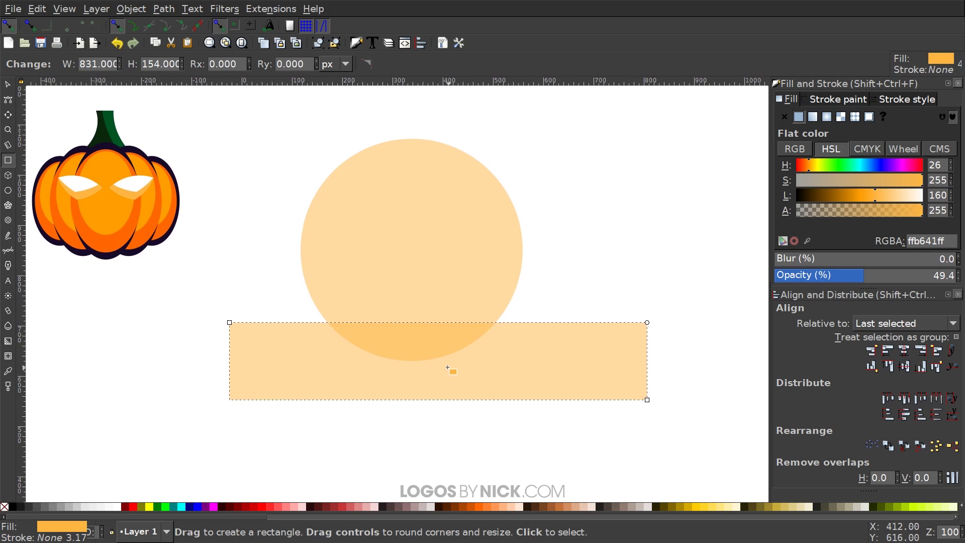
pyautogui.click(10, 85)
pyautogui.keyDown('shift'); pyautogui.click(417, 184); pyautogui.keyUp('shift')
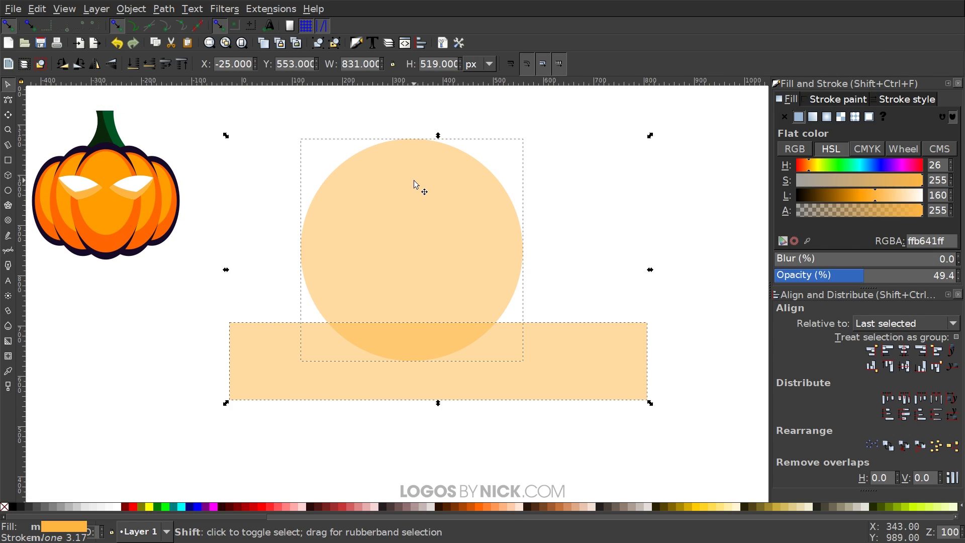
pyautogui.click(160, 10)
pyautogui.click(201, 115)
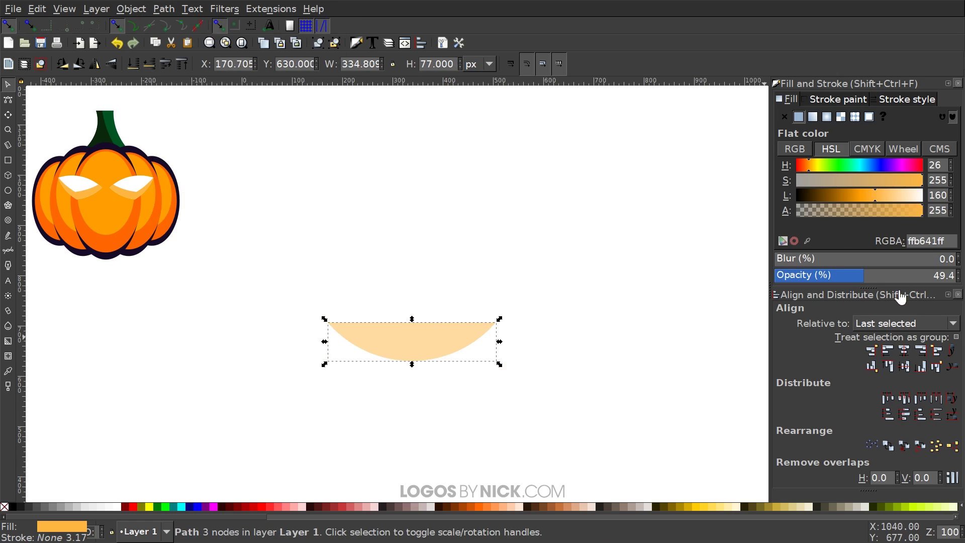
# Draw a 72 × 72 px square just above the mouth shape and fill it with red
pyautogui.scroll(-1, 377, 329)
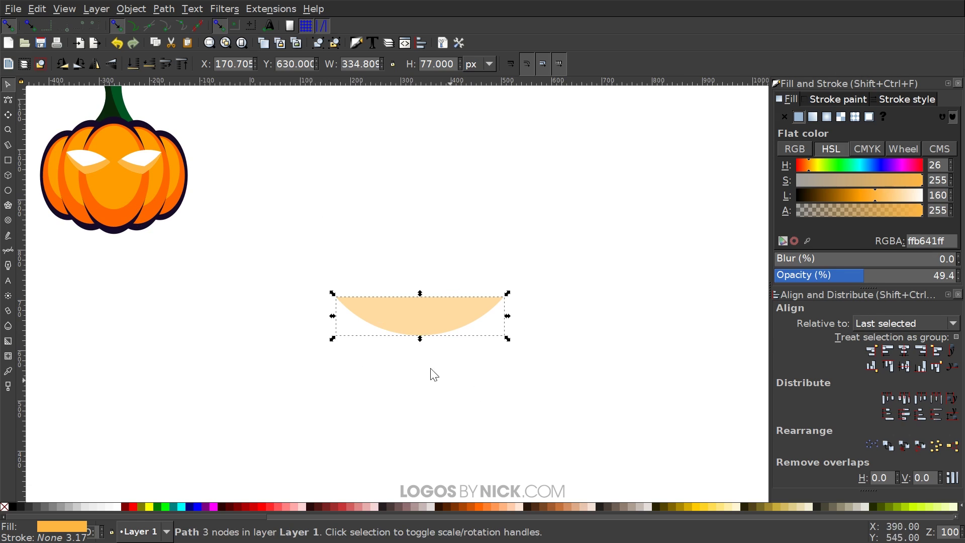
pyautogui.click(9, 161)
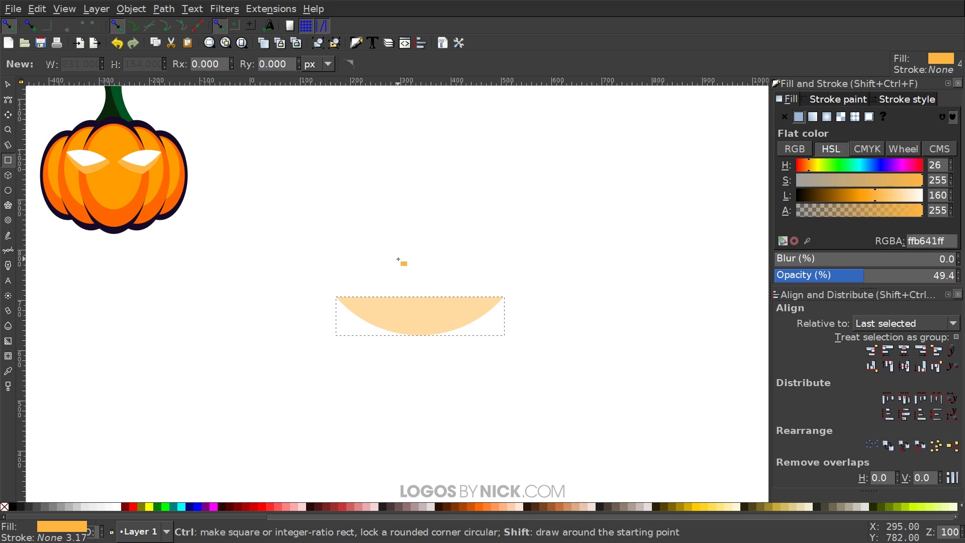
pyautogui.moveTo(375, 257)
pyautogui.mouseDown()
pyautogui.moveTo(403, 282)
pyautogui.moveTo(390, 265)
pyautogui.moveTo(394, 277)
pyautogui.mouseUp()
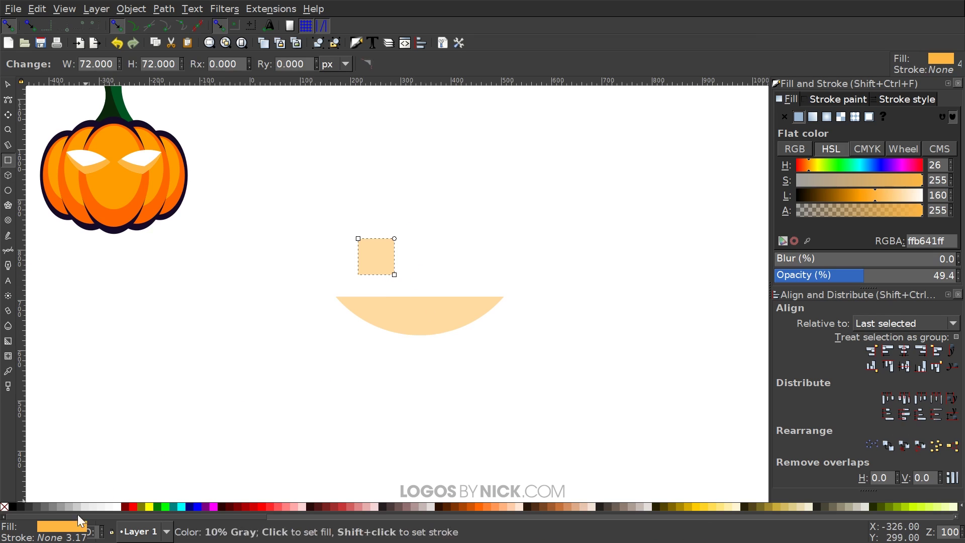
pyautogui.click(132, 506)
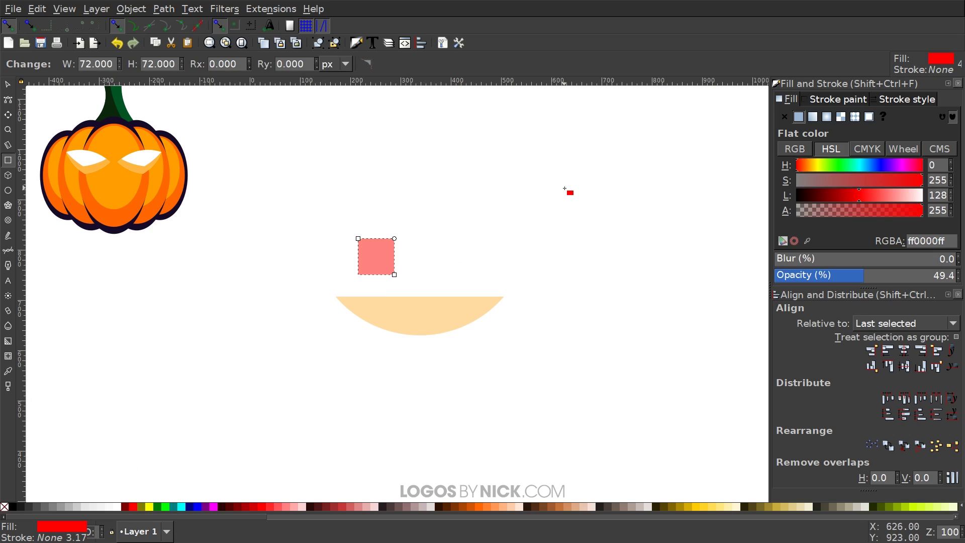
# Rotate the red square 45° into a diamond and place its lower tip over the left part of the mouth's upper edge
pyautogui.click(7, 84)
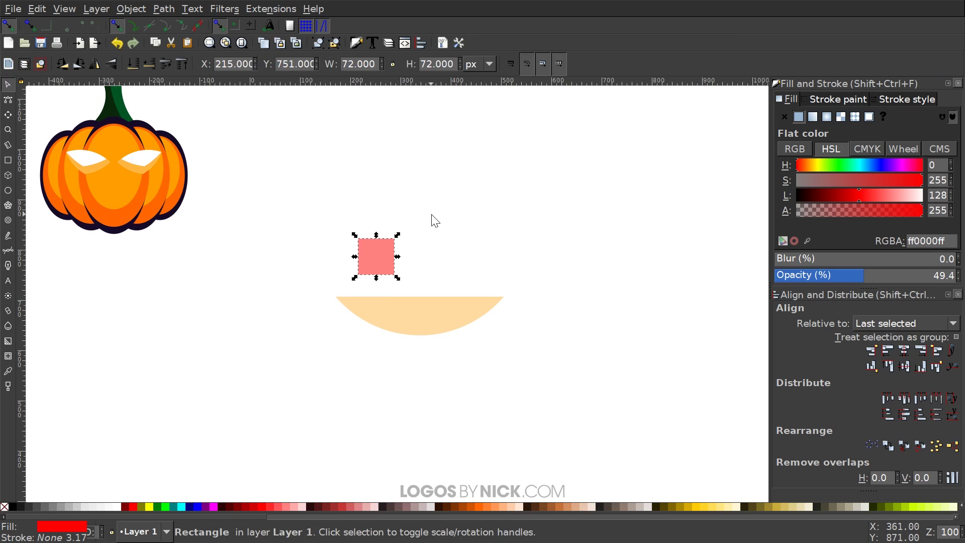
pyautogui.click(378, 253)
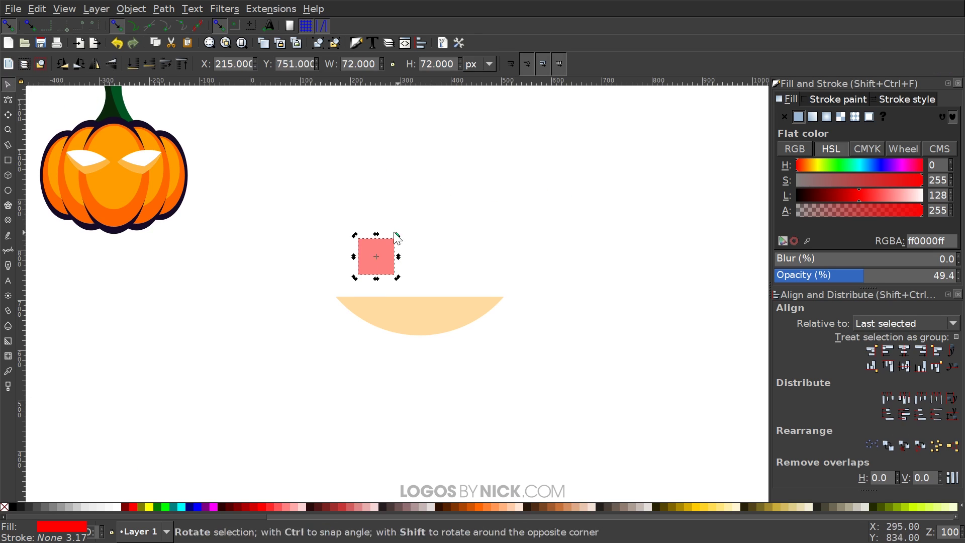
pyautogui.press('ctrl')
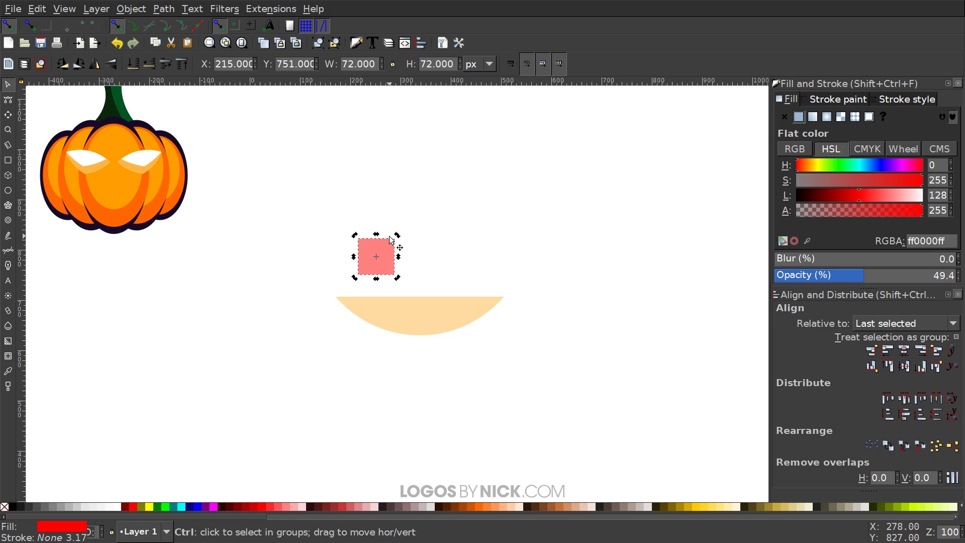
pyautogui.moveTo(400, 237); pyautogui.dragTo(407, 258)
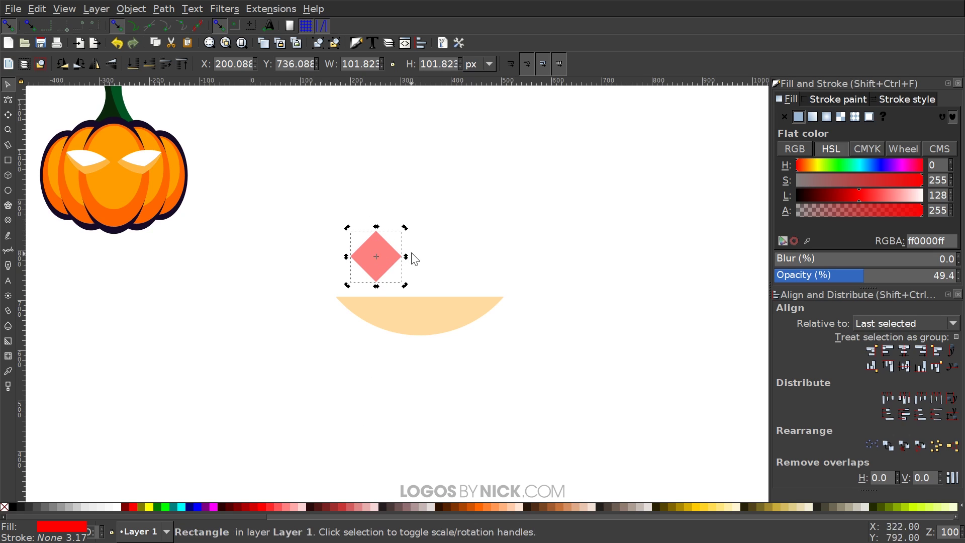
pyautogui.moveTo(377, 272); pyautogui.dragTo(400, 297)
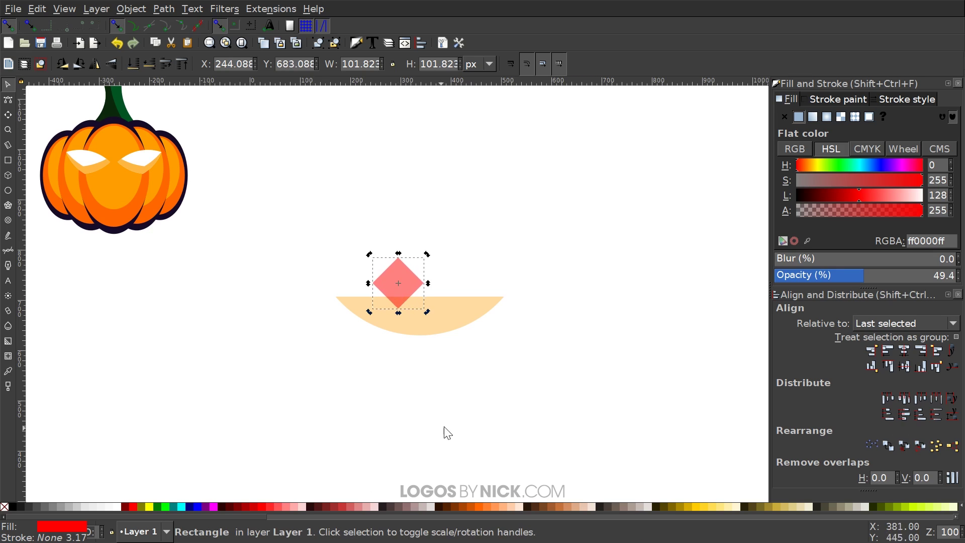
pyautogui.scroll(3, 427, 303)
pyautogui.moveTo(339, 228); pyautogui.dragTo(310, 225)
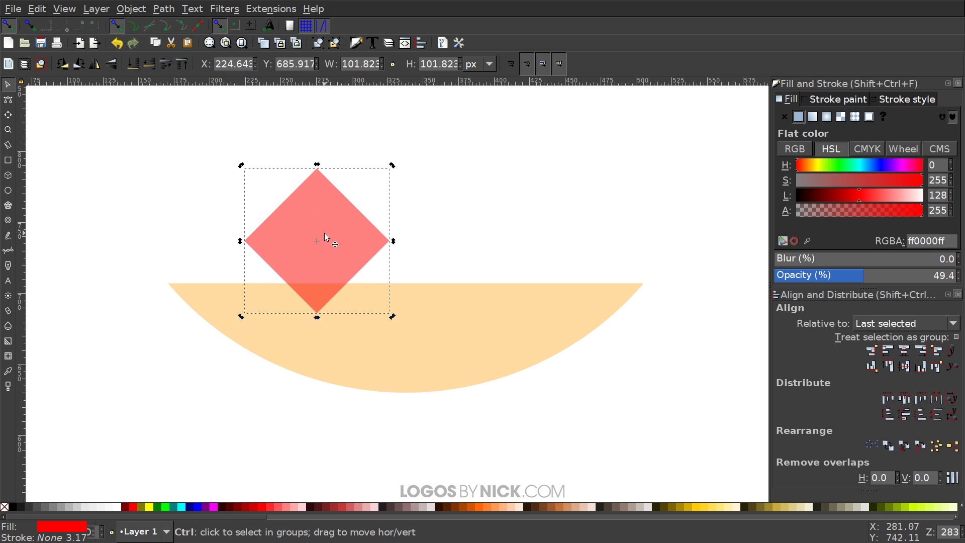
# Duplicate the diamond twice, placing the copies in a horizontal row about 65 px apart along the mouth's upper edge
pyautogui.hotkey('ctrl', 'd')
pyautogui.moveTo(284, 273); pyautogui.dragTo(390, 264)
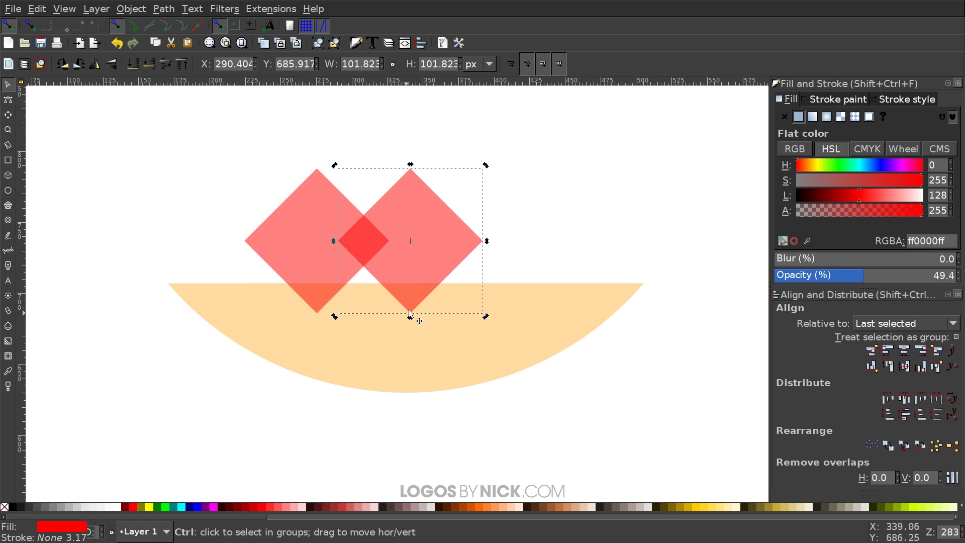
pyautogui.hotkey('ctrl', 'd')
pyautogui.moveTo(399, 266); pyautogui.dragTo(491, 260)
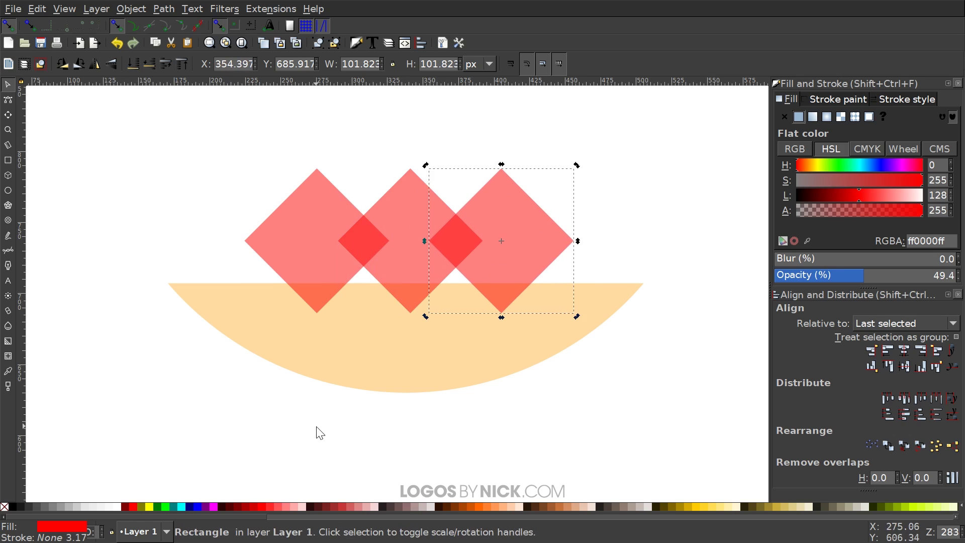
# Equalize the horizontal gaps between the three diamonds and group them
pyautogui.scroll(-2, 459, 345)
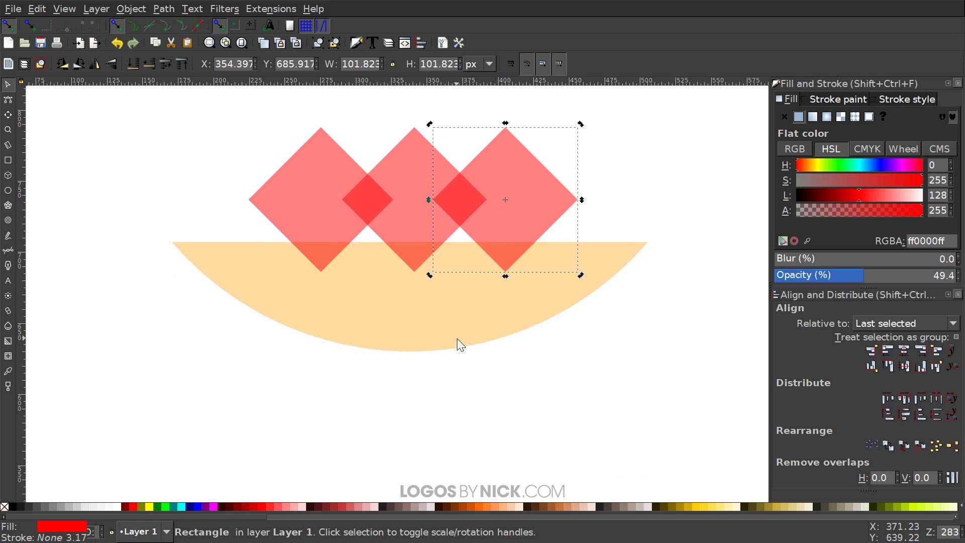
pyautogui.keyDown('shift'); pyautogui.click(411, 150); pyautogui.keyUp('shift')
pyautogui.keyDown('shift'); pyautogui.click(317, 167); pyautogui.keyUp('shift')
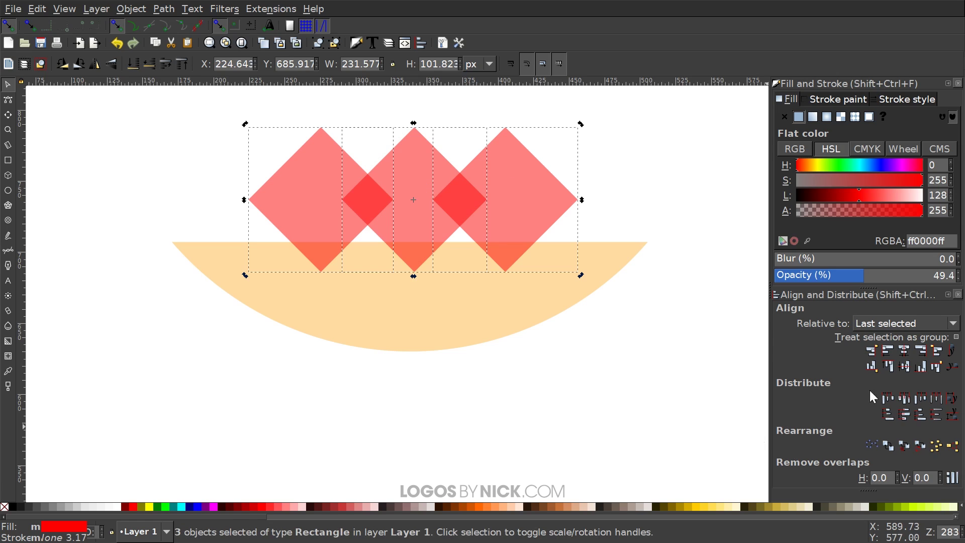
pyautogui.click(933, 394)
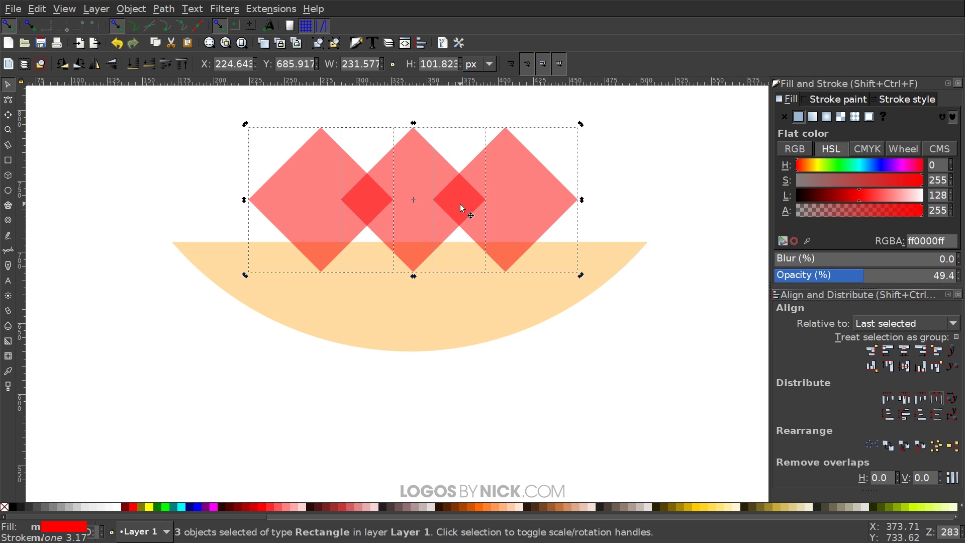
pyautogui.hotkey('ctrl', 'g')
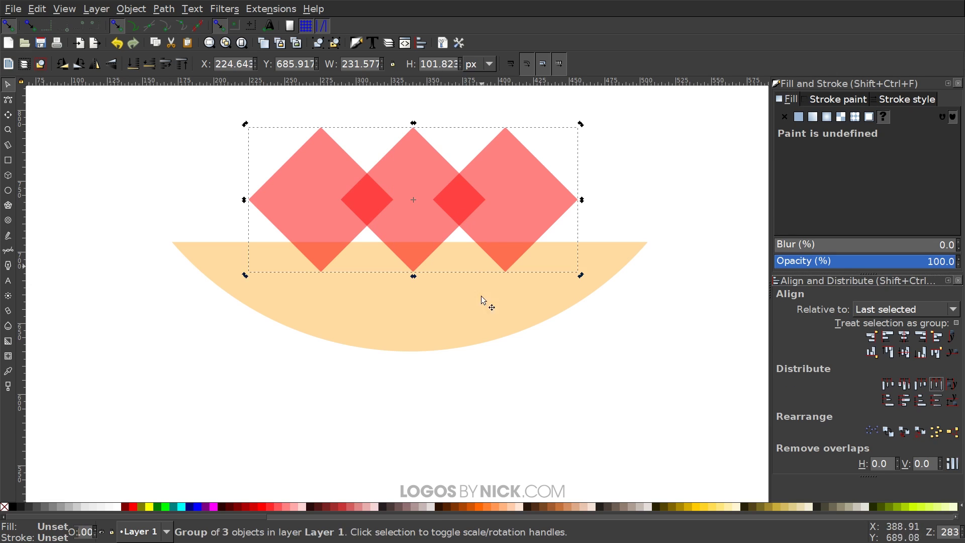
# Center the diamond group on the mouth shape's vertical axis and deselect everything
pyautogui.keyDown('shift'); pyautogui.click(447, 281); pyautogui.keyUp('shift')
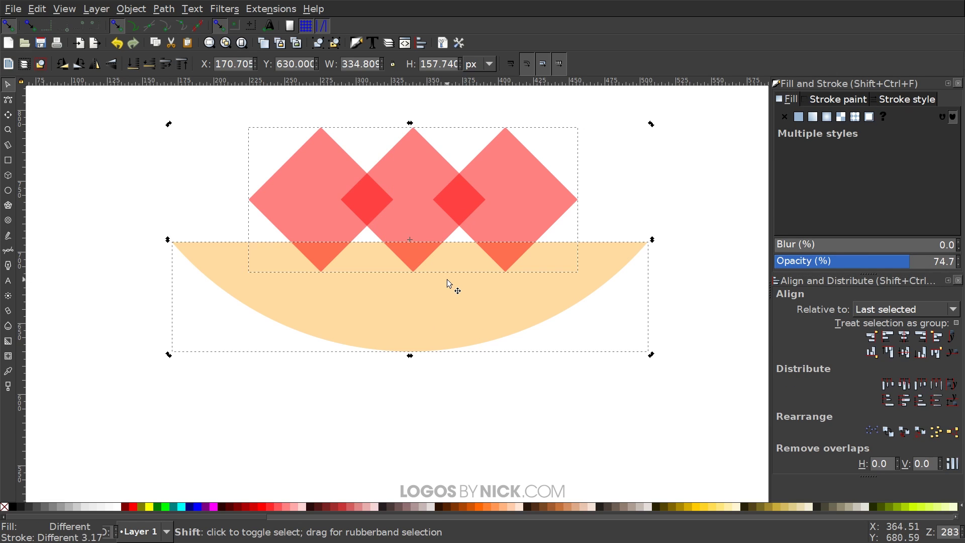
pyautogui.click(908, 336)
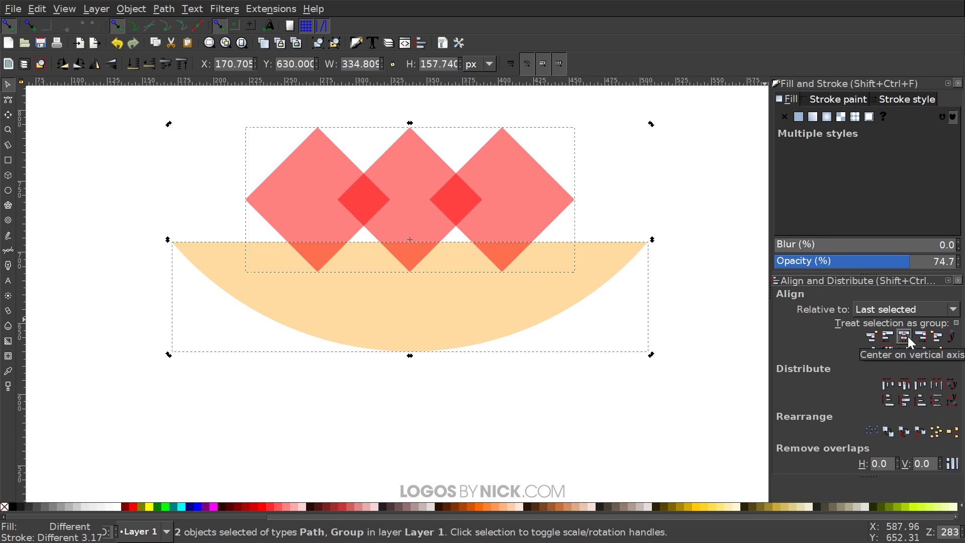
pyautogui.click(621, 154)
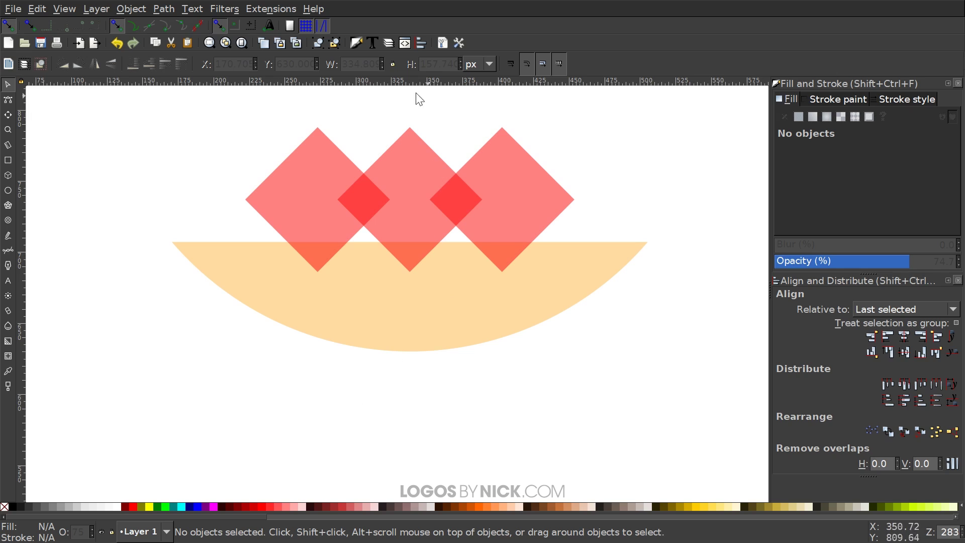
# Duplicate the diamond group and move the copy down so its upper tips overlap the mouth's curved lower edge
pyautogui.click(422, 162)
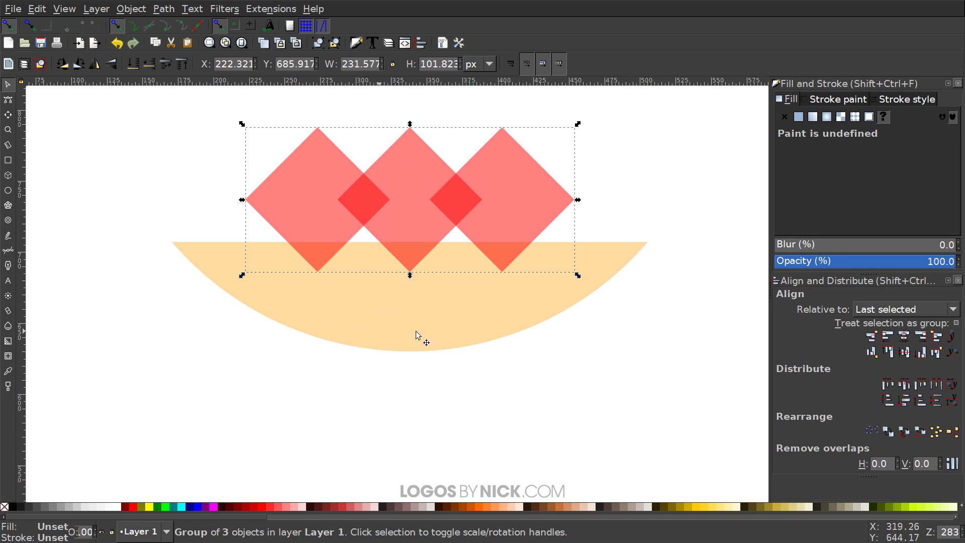
pyautogui.rightClick(424, 185)
pyautogui.click(410, 133)
pyautogui.hotkey('ctrl', 'd')
pyautogui.moveTo(406, 170); pyautogui.dragTo(422, 327)
pyautogui.scroll(-1, 302, 342)
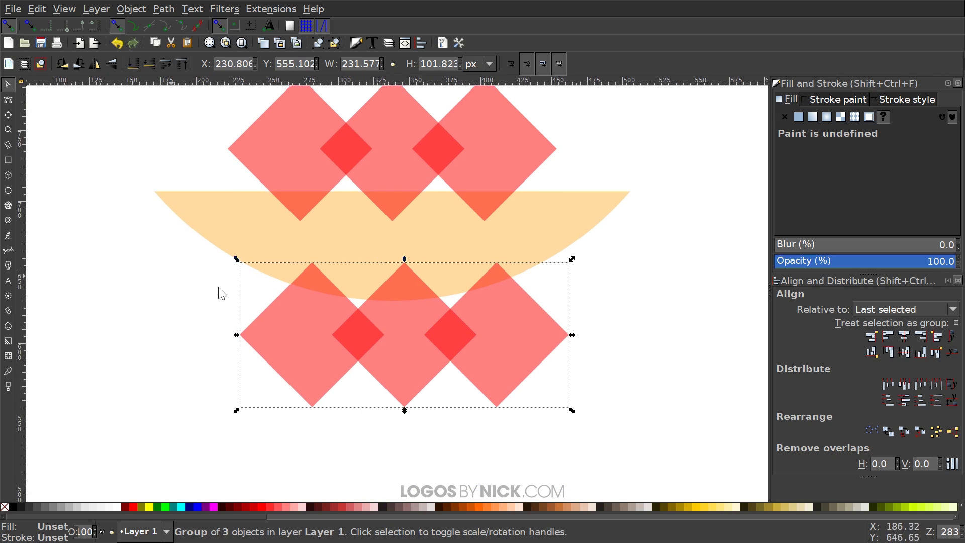
# Ungroup the lower row of diamonds and deselect them
pyautogui.press('ctrl')
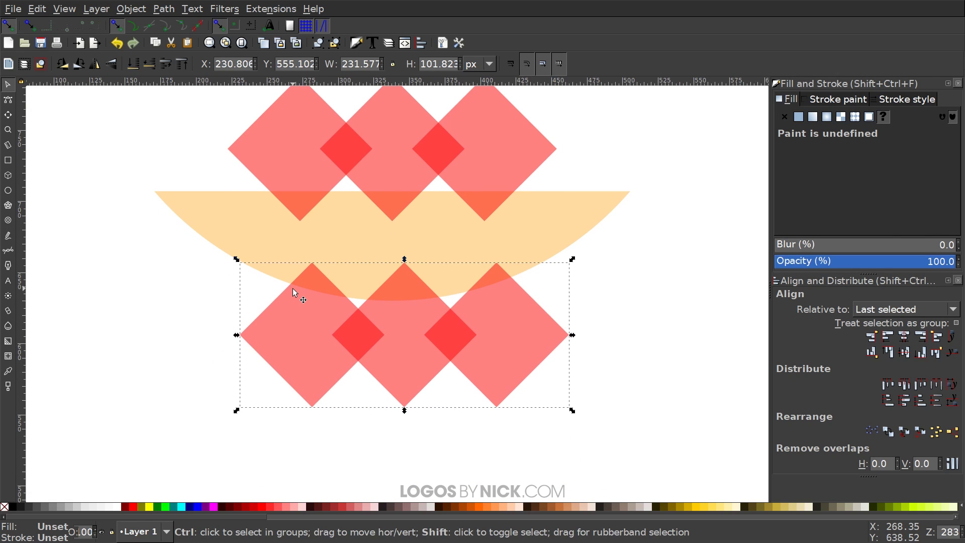
pyautogui.hotkey('ctrl', 'shift', 'g')
pyautogui.click(700, 280)
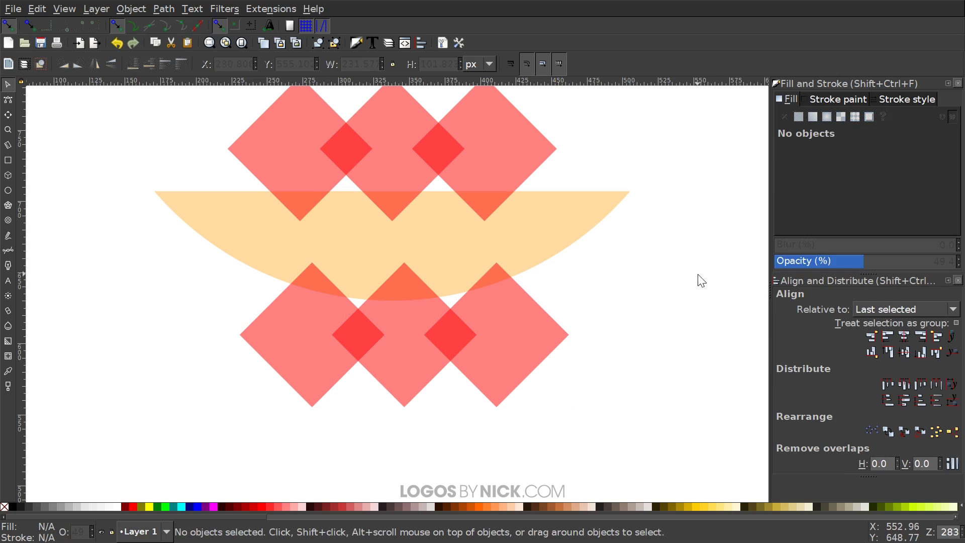
# Delete the leftmost diamond of the lower row and group the remaining two
pyautogui.moveTo(280, 337); pyautogui.dragTo(98, 315)
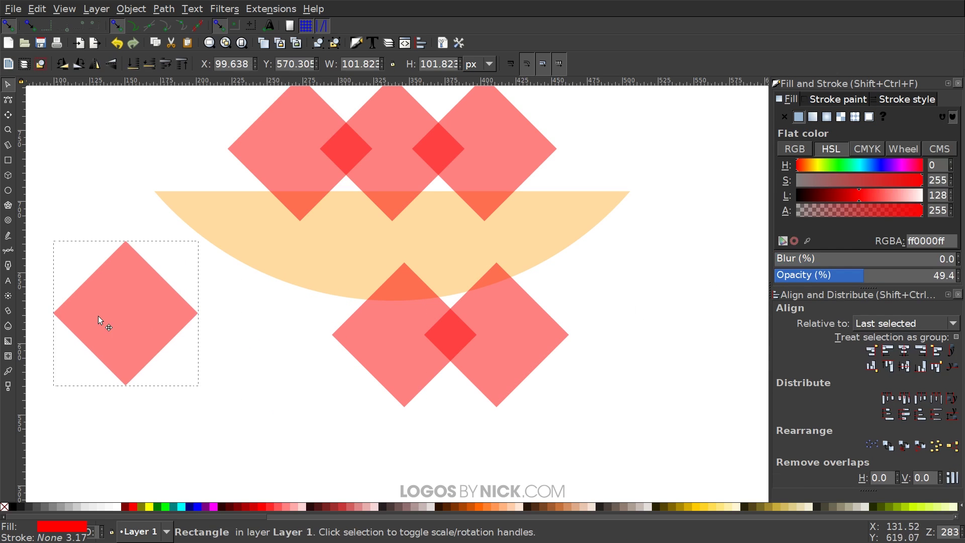
pyautogui.press('Delete')
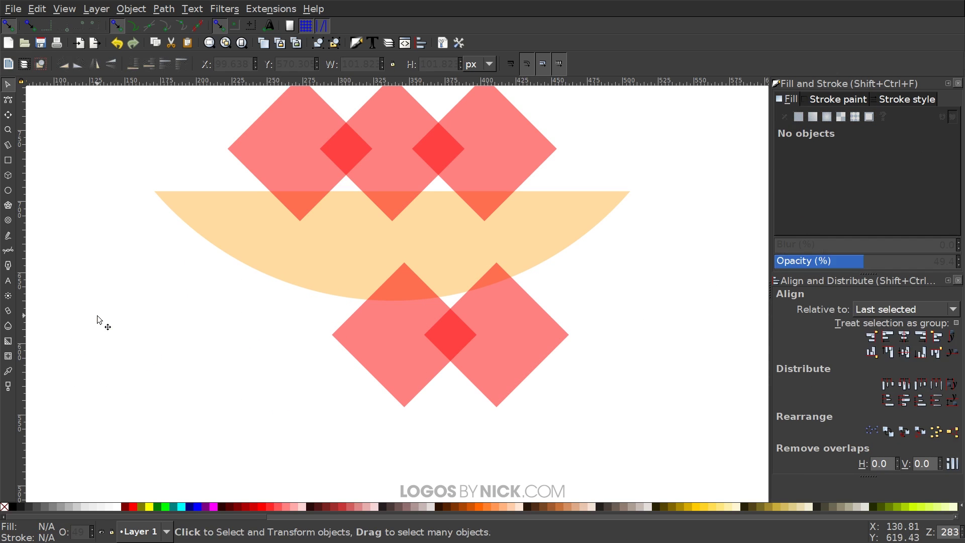
pyautogui.click(378, 320)
pyautogui.keyDown('shift'); pyautogui.click(541, 333); pyautogui.keyUp('shift')
pyautogui.press('shift')
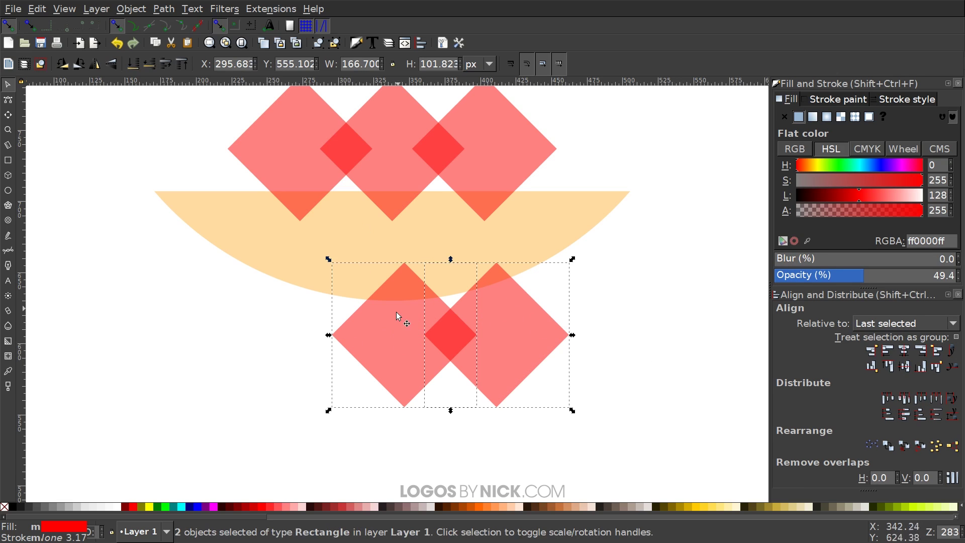
pyautogui.press('ctrl')
pyautogui.hotkey('ctrl', 'g')
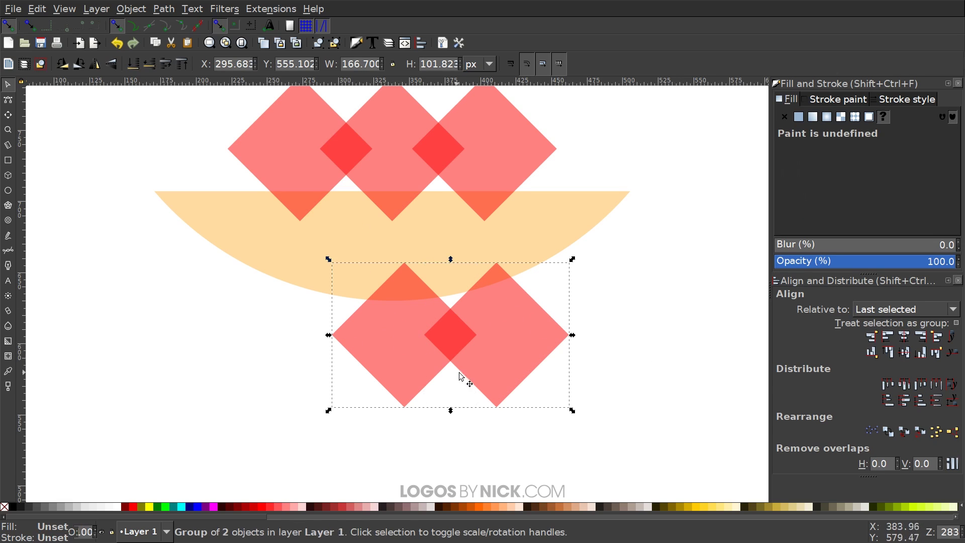
# Center the two-diamond group on the mouth shape's vertical axis and deselect everything
pyautogui.press('shift')
pyautogui.keyDown('shift'); pyautogui.click(445, 224); pyautogui.keyUp('shift')
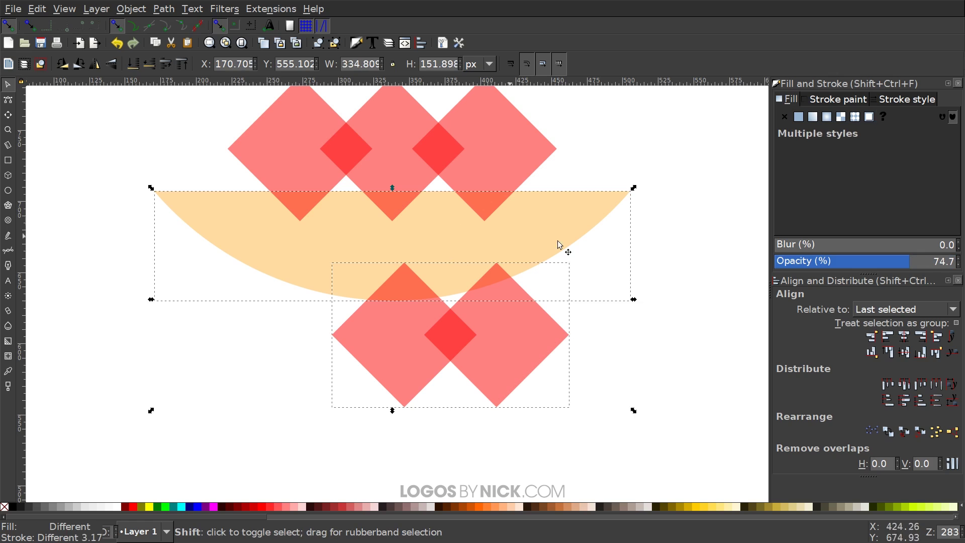
pyautogui.click(904, 338)
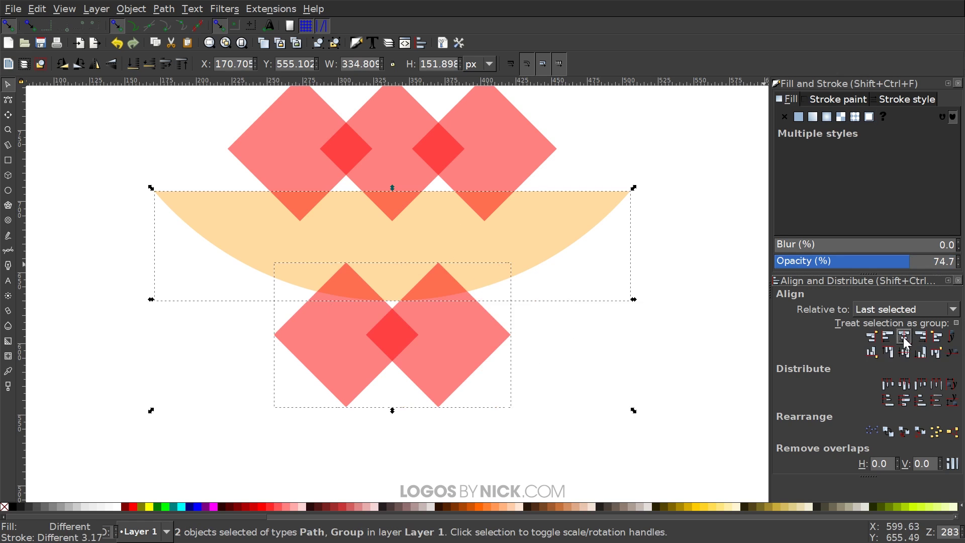
pyautogui.scroll(2, 478, 327)
pyautogui.hscroll(-2, 479, 328)
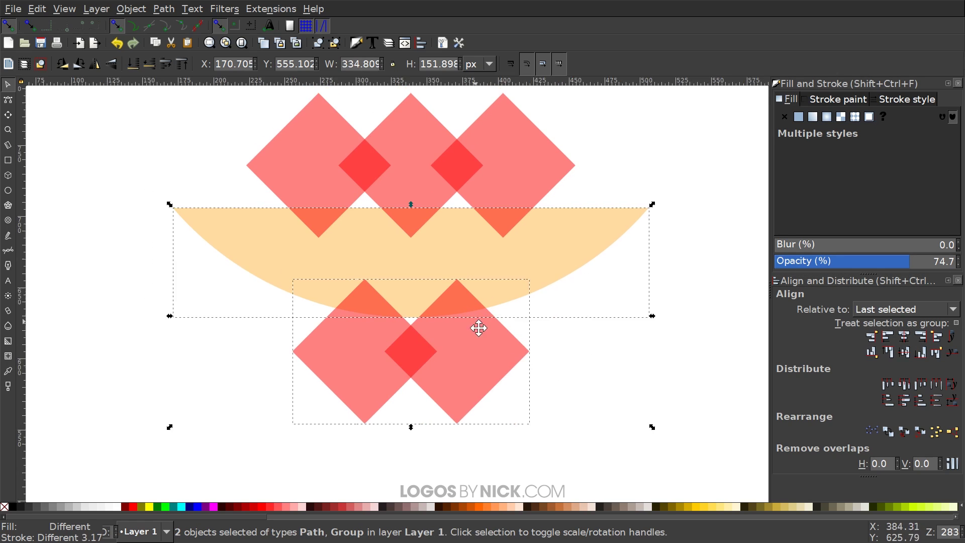
pyautogui.click(622, 339)
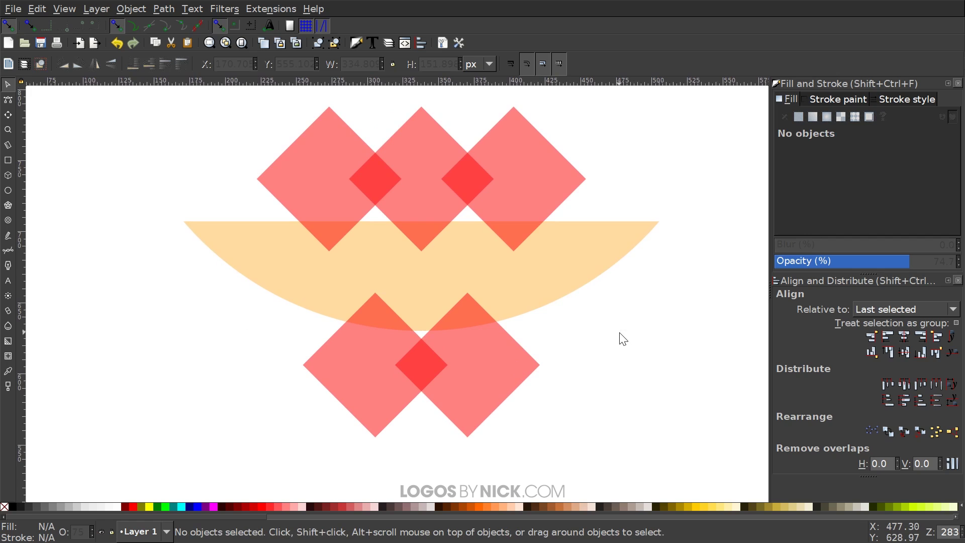
# Ungroup the upper and lower diamond groups and unite all five diamonds into one path with Union
pyautogui.click(325, 143)
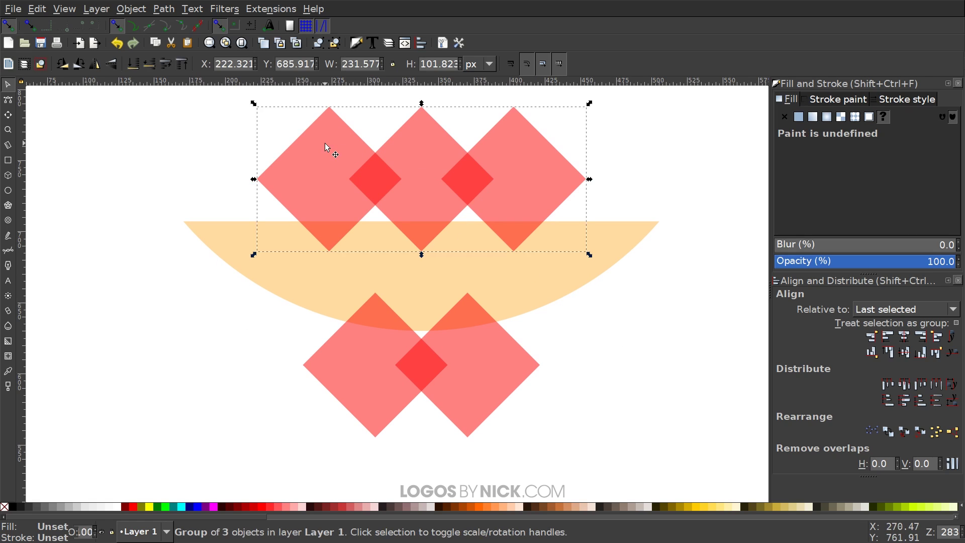
pyautogui.keyDown('shift'); pyautogui.click(468, 364); pyautogui.keyUp('shift')
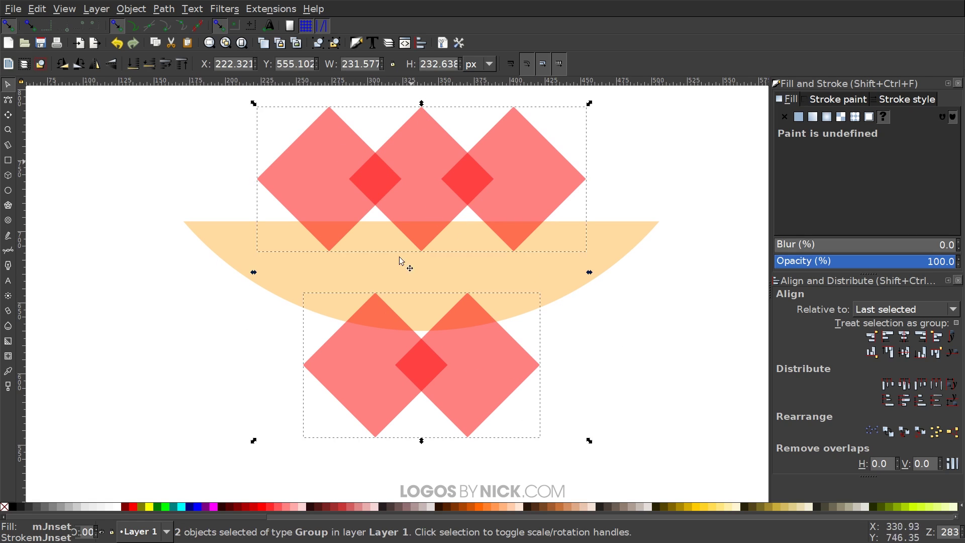
pyautogui.click(335, 43)
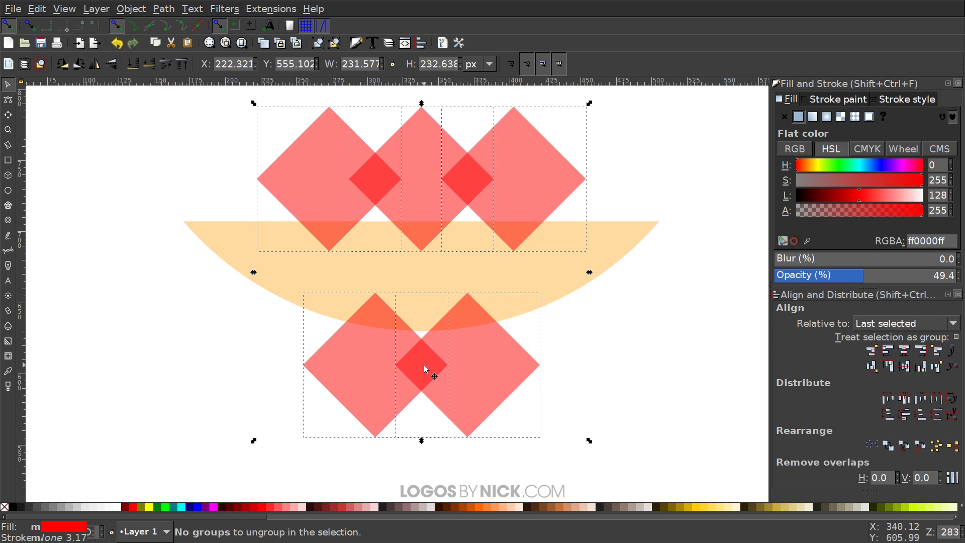
pyautogui.click(163, 9)
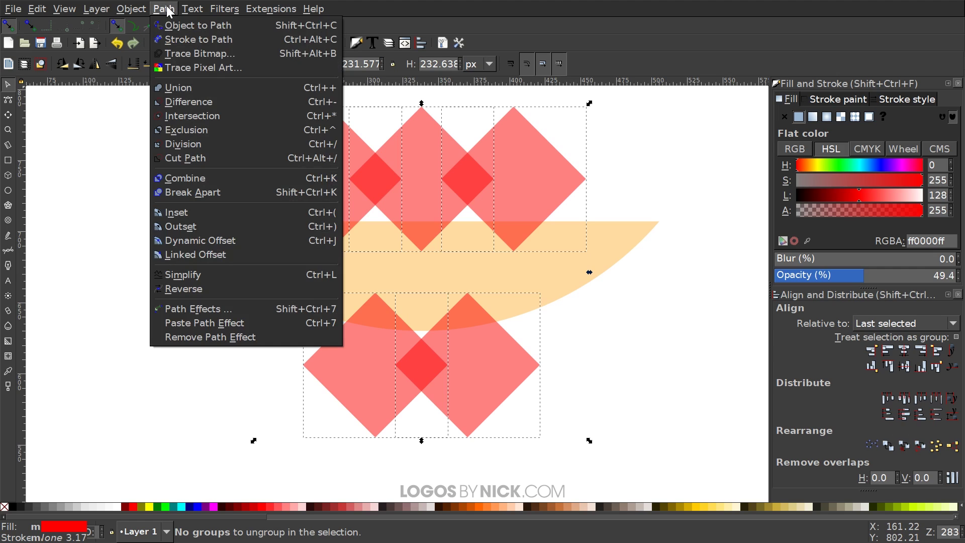
pyautogui.click(173, 86)
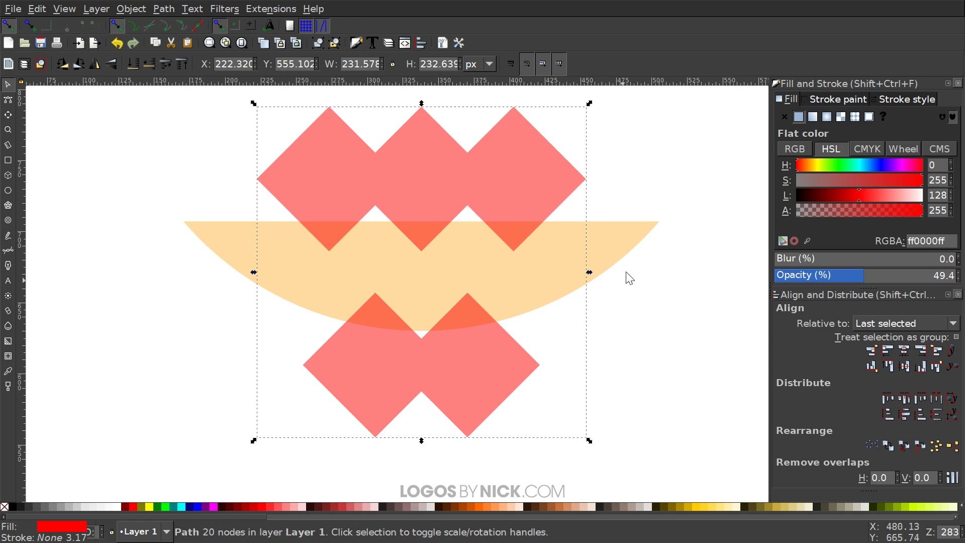
# Shift the united diamonds down about 2.5 px and subtract them from the mouth shape with Difference
pyautogui.moveTo(530, 137); pyautogui.dragTo(535, 141)
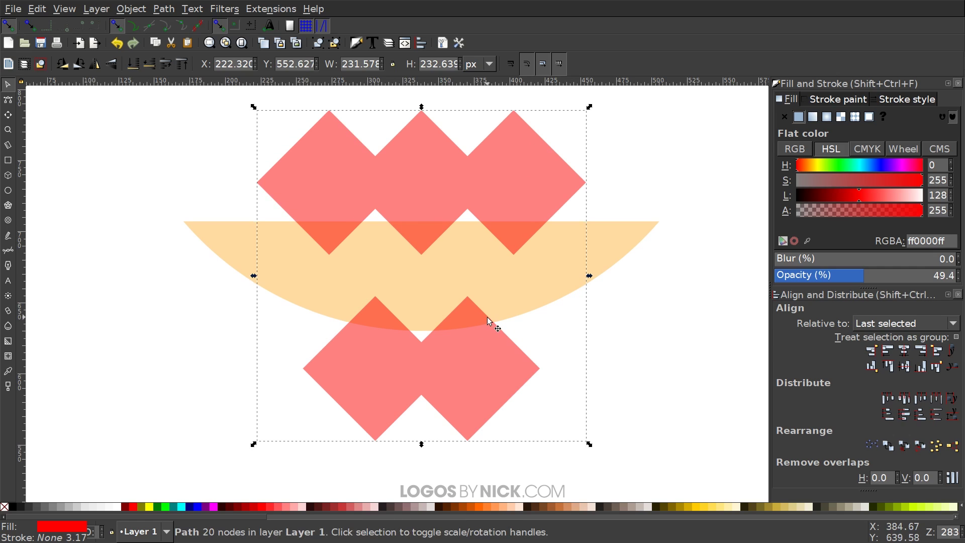
pyautogui.press('shift')
pyautogui.keyDown('shift'); pyautogui.click(539, 259); pyautogui.keyUp('shift')
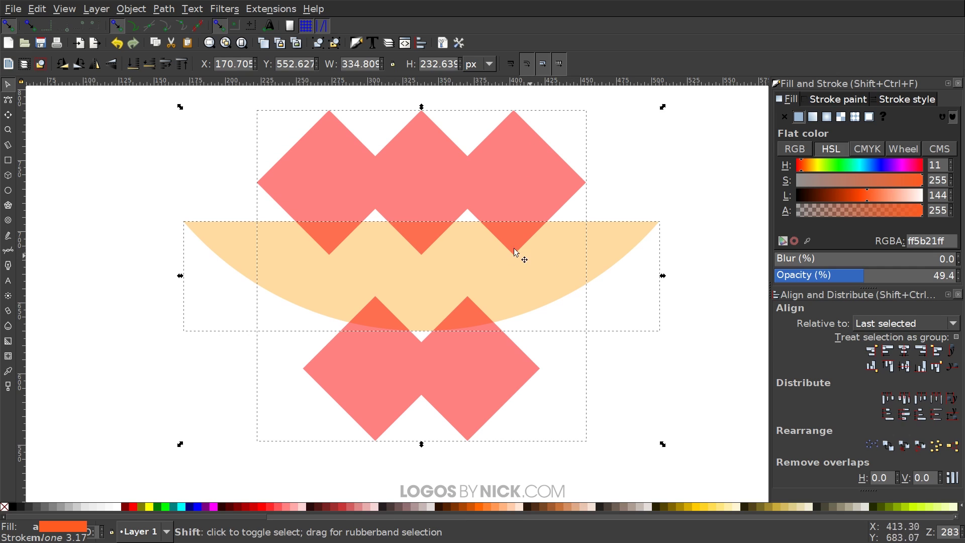
pyautogui.click(163, 9)
pyautogui.click(201, 101)
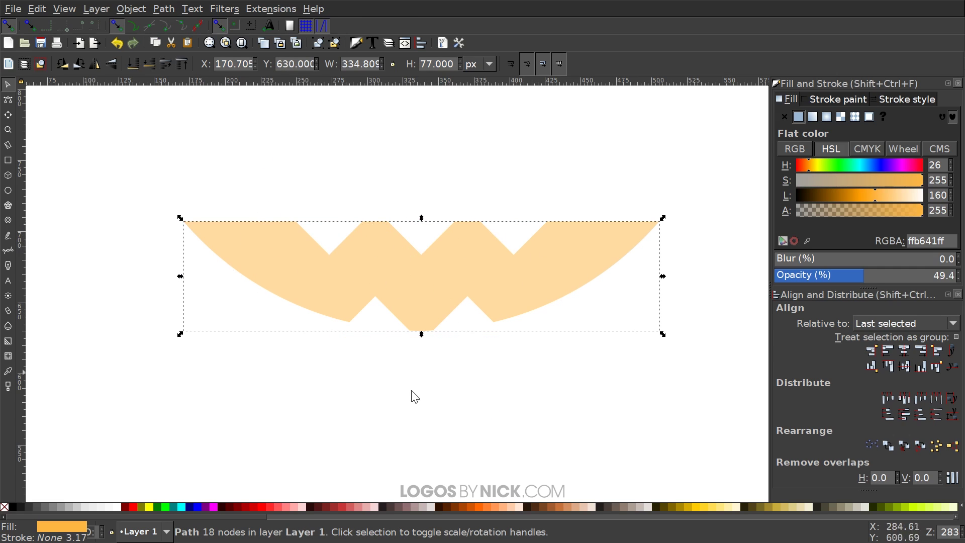
# Move the toothed mouth onto the pumpkin, below the eyes
pyautogui.scroll(-2, 618, 354)
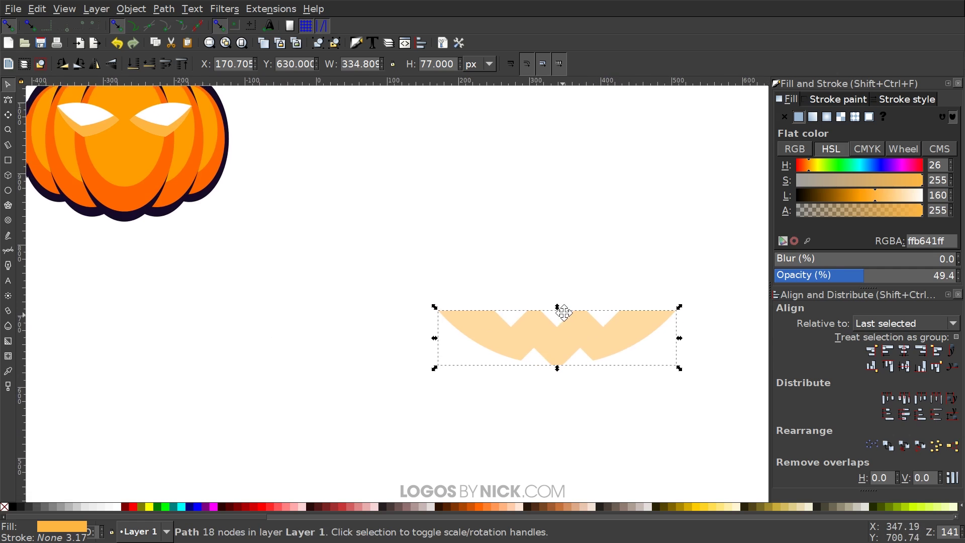
pyautogui.moveTo(562, 316); pyautogui.dragTo(503, 328)
pyautogui.hotkey('ctrl', 'Right')
pyautogui.hotkey('ctrl', 'Left')
pyautogui.hotkey('ctrl', 'Left')
pyautogui.moveTo(497, 315); pyautogui.dragTo(707, 353)
pyautogui.moveTo(744, 391); pyautogui.dragTo(312, 225)
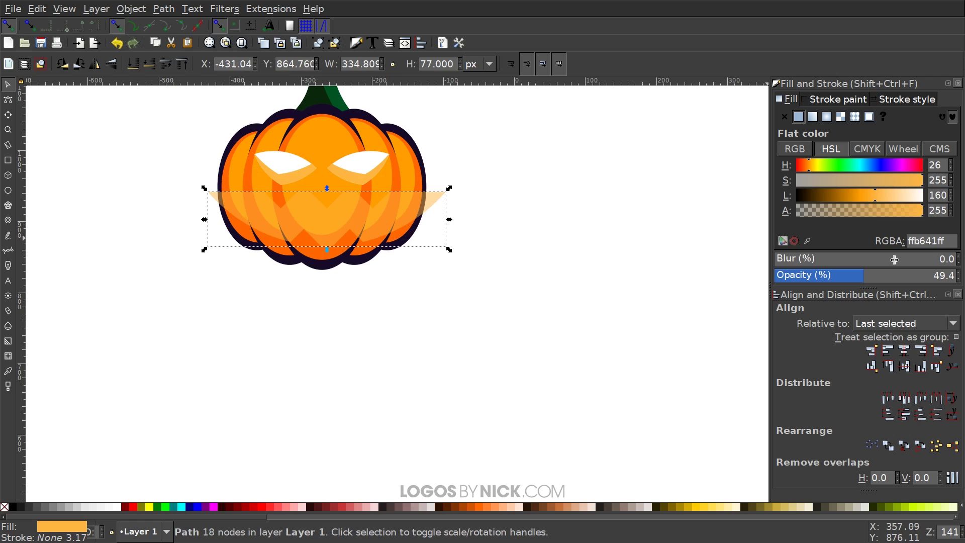
# Set the mouth's opacity to 100% and scale it proportionally to about 195 px wide beneath the eyes
pyautogui.moveTo(864, 275); pyautogui.dragTo(954, 274)
pyautogui.scroll(2, 409, 268)
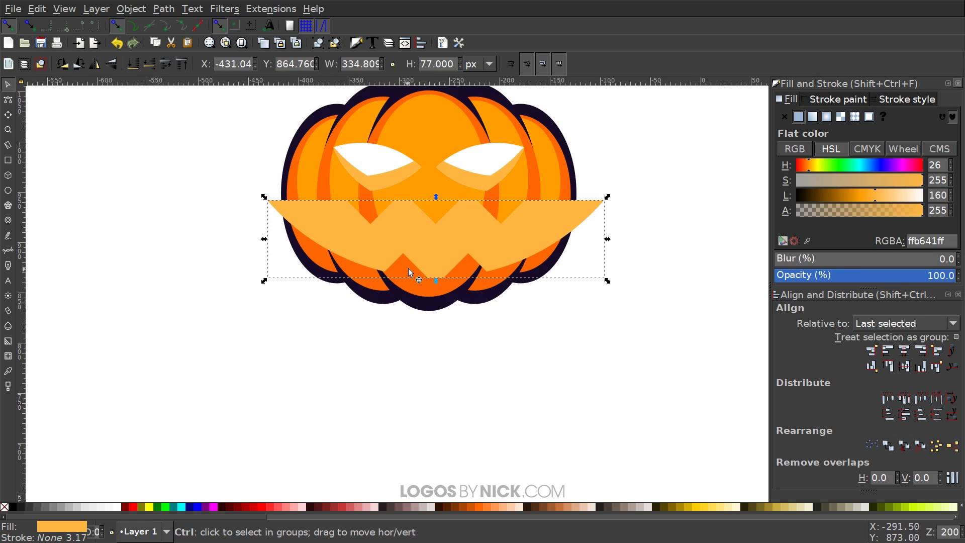
pyautogui.scroll(4, 409, 274)
pyautogui.moveTo(668, 371); pyautogui.dragTo(562, 371)
pyautogui.moveTo(493, 320); pyautogui.dragTo(472, 305)
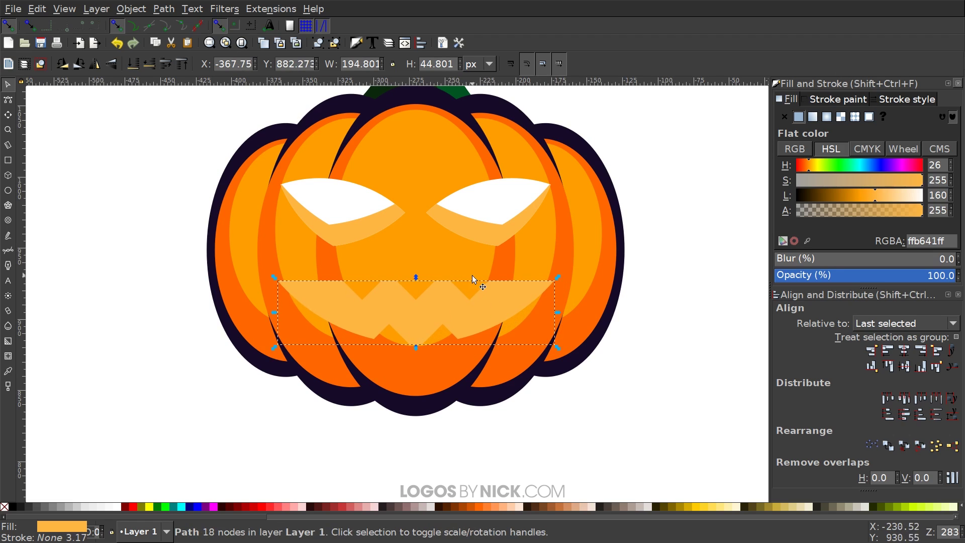
# Center the mouth horizontally on the pumpkin body and deselect everything
pyautogui.scroll(2, 472, 279)
pyautogui.keyDown('shift'); pyautogui.click(407, 164); pyautogui.keyUp('shift')
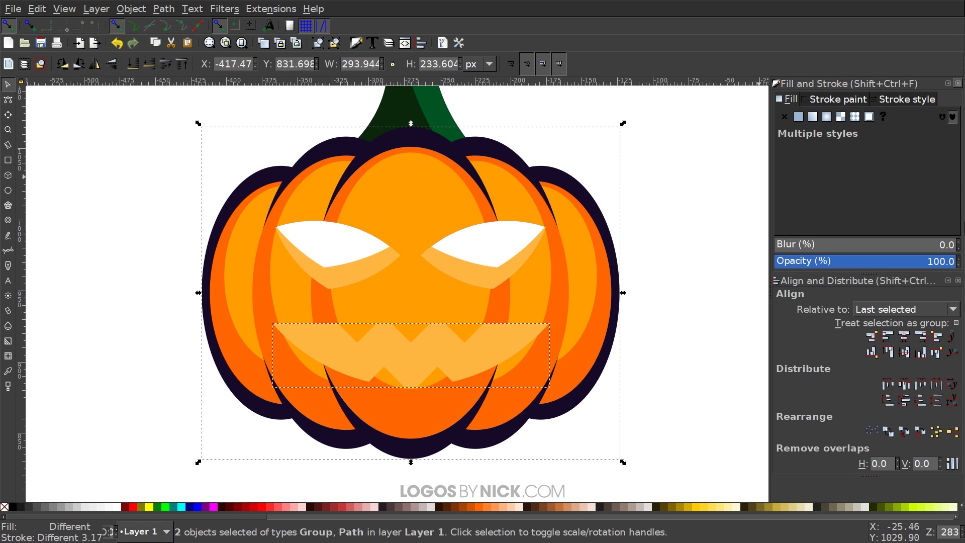
pyautogui.click(905, 335)
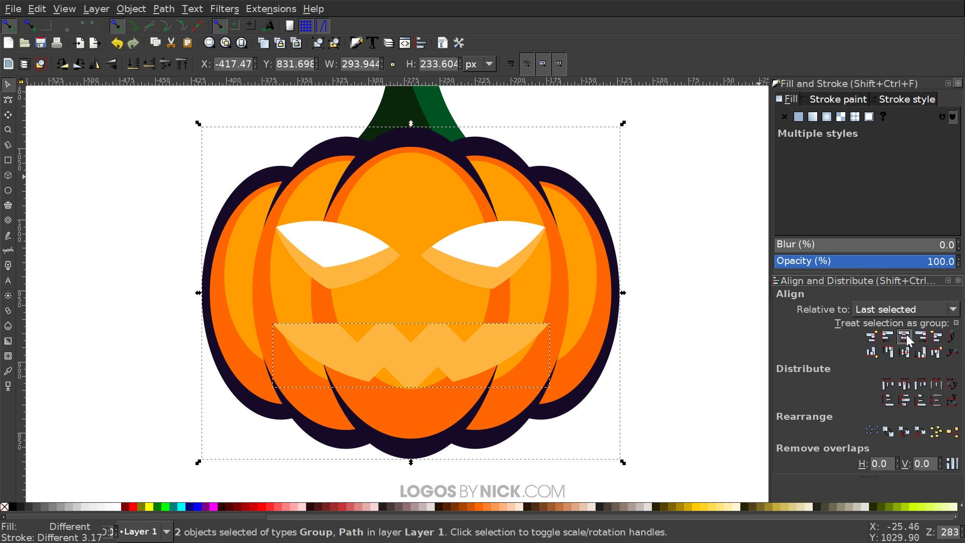
pyautogui.scroll(-2, 508, 237)
pyautogui.click(360, 478)
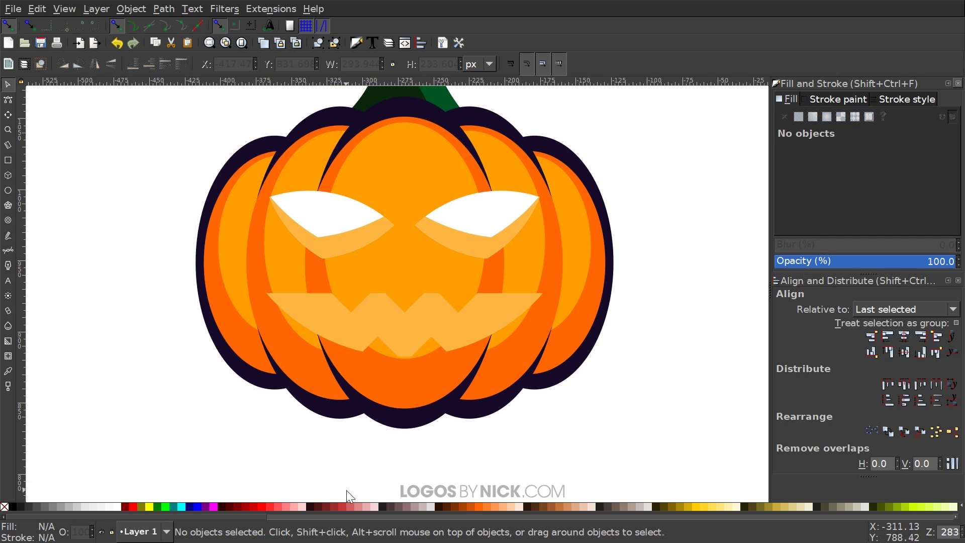
# Fill the mouth white, duplicate it, and give the copy the light orange ffb641 sampled from the eye shading
pyautogui.click(418, 308)
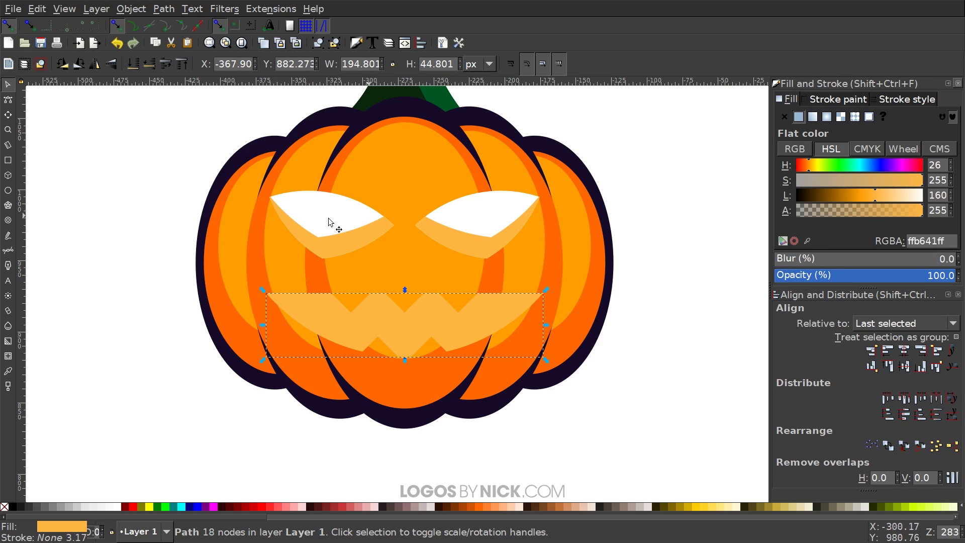
pyautogui.click(126, 506)
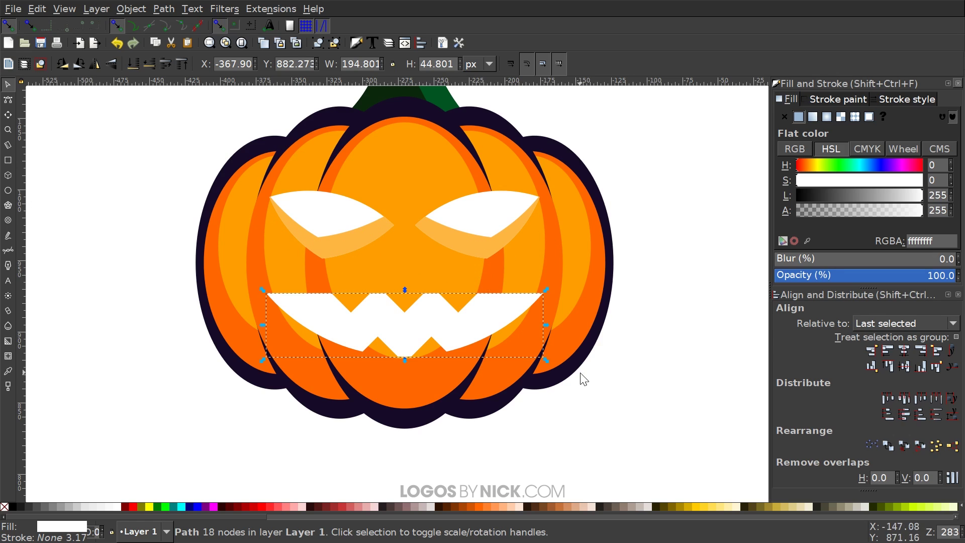
pyautogui.press('ctrl')
pyautogui.click(8, 371)
pyautogui.moveTo(360, 240); pyautogui.dragTo(362, 242)
pyautogui.click(8, 85)
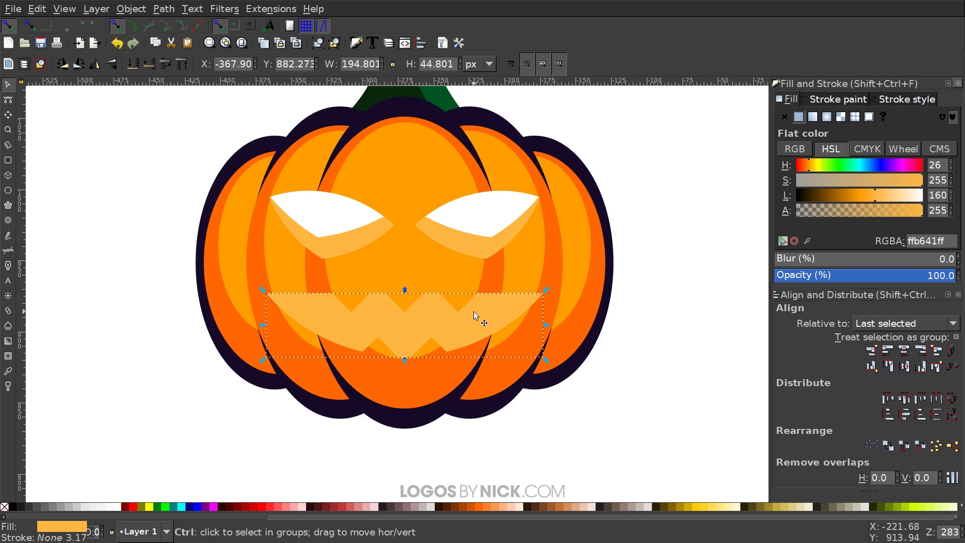
# Duplicate the light orange mouth, make the copy blue at 51.4% opacity, and move it straight up about 12 px
pyautogui.click(135, 504)
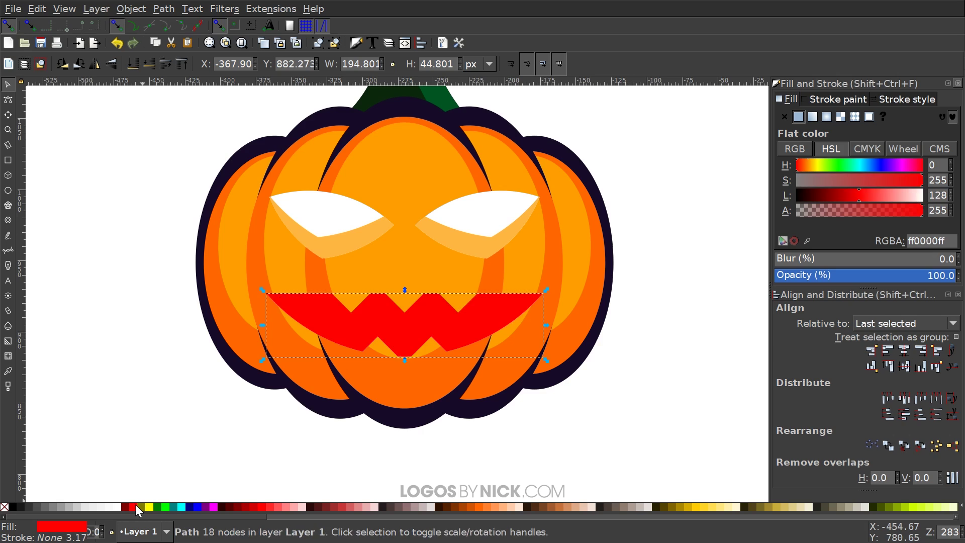
pyautogui.click(201, 508)
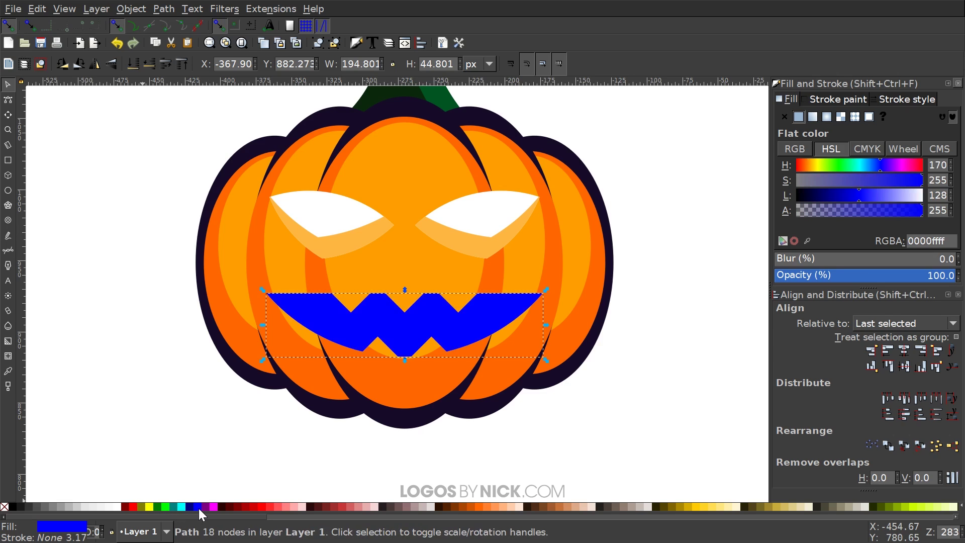
pyautogui.click(869, 275)
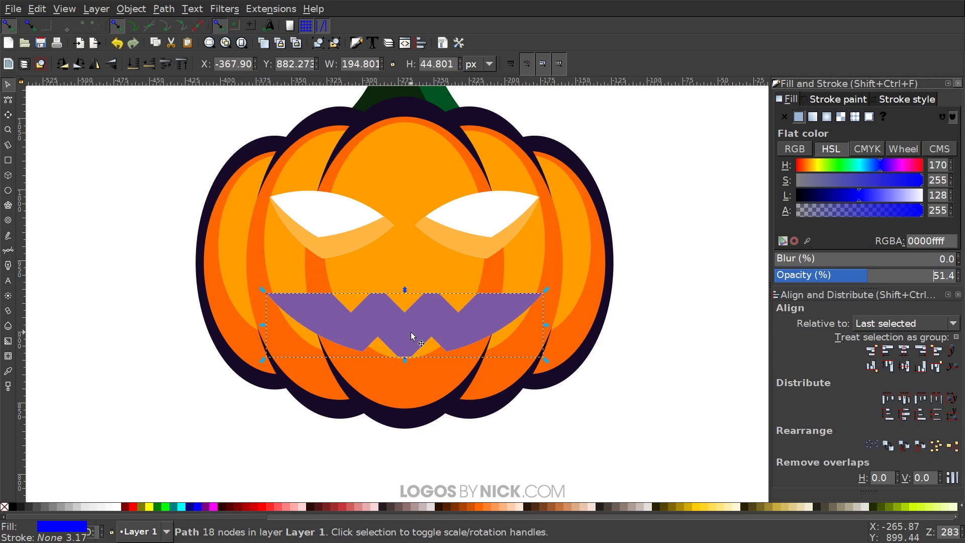
pyautogui.moveTo(414, 334); pyautogui.dragTo(418, 312)
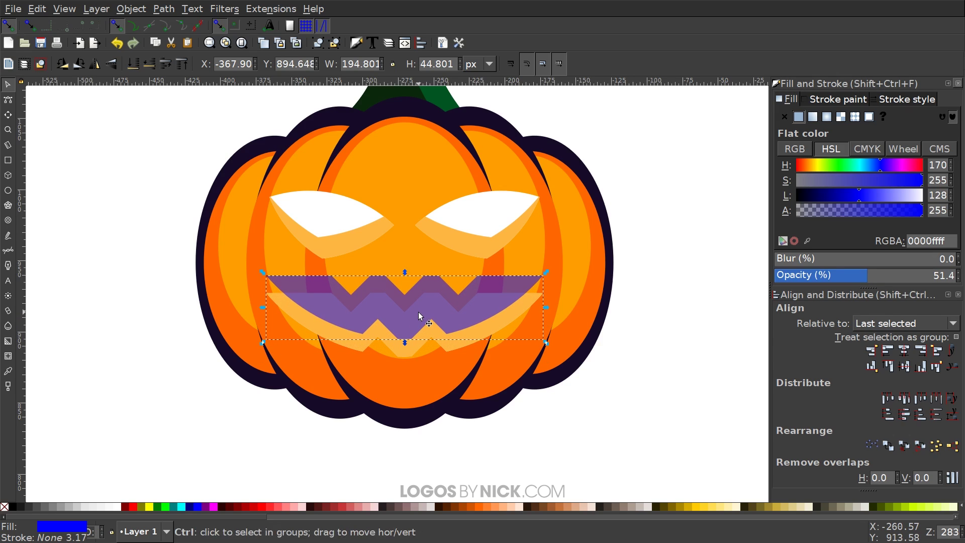
# Subtract the raised blue copy from the light orange mouth with Difference to leave a shading edge
pyautogui.keyDown('shift'); pyautogui.click(343, 345); pyautogui.keyUp('shift')
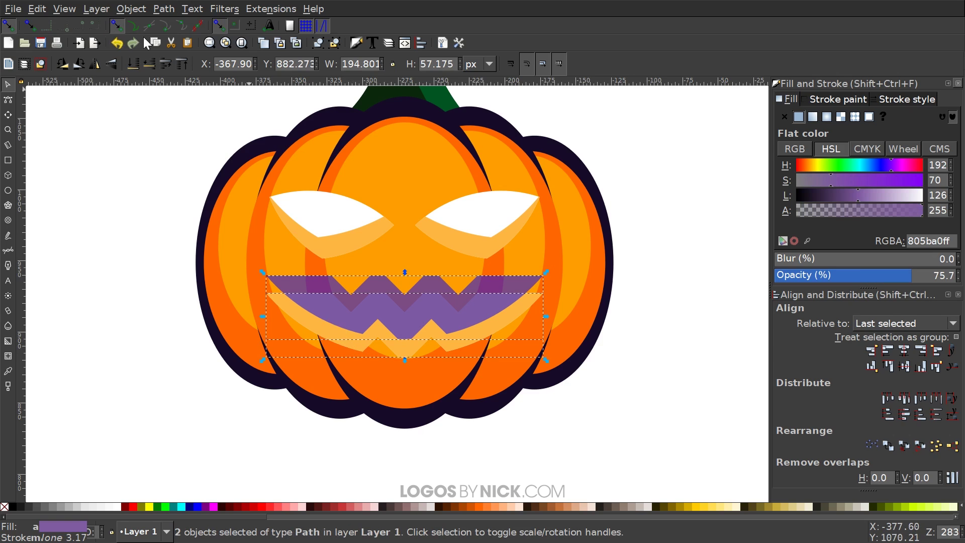
pyautogui.click(164, 8)
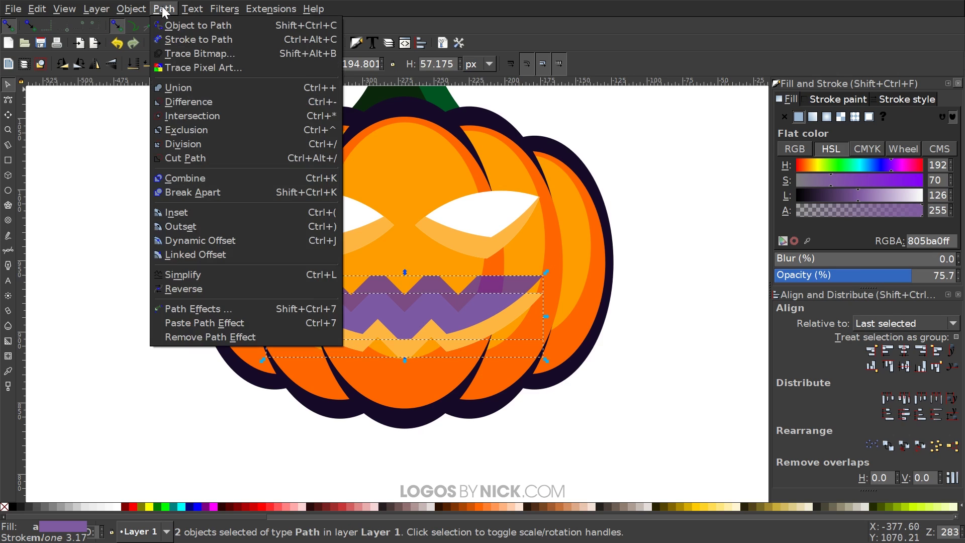
pyautogui.click(203, 98)
pyautogui.scroll(2, 517, 352)
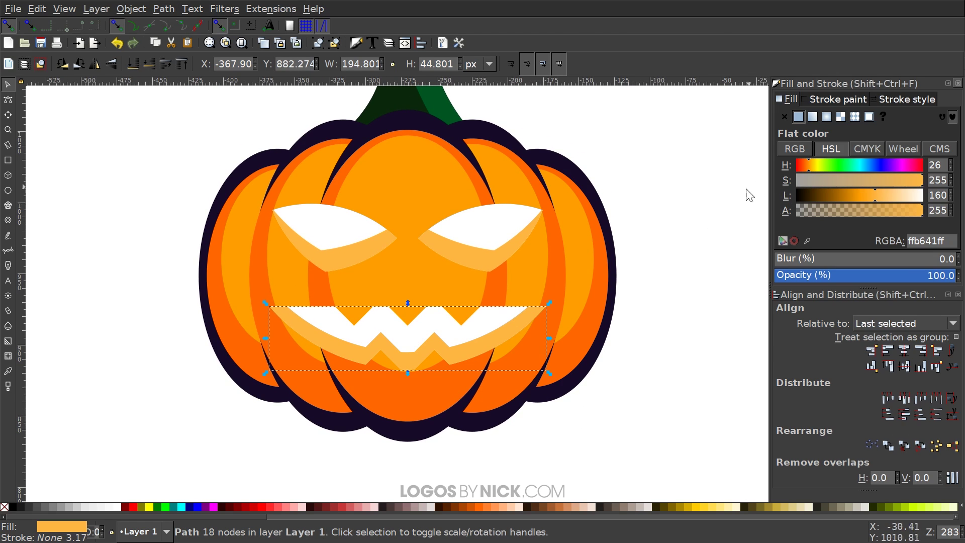
# Ungroup the pumpkin body
pyautogui.scroll(1, 636, 230)
pyautogui.scroll(3, 507, 221)
pyautogui.scroll(6, 545, 273)
pyautogui.scroll(-7, 484, 387)
pyautogui.hscroll(3, 495, 209)
pyautogui.scroll(-2, 504, 228)
pyautogui.hscroll(-2, 505, 228)
pyautogui.click(367, 143)
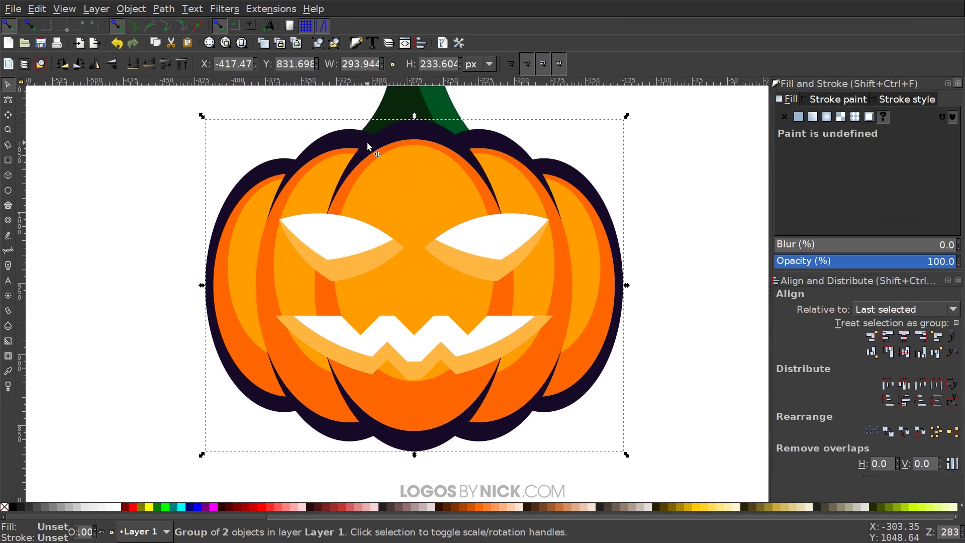
pyautogui.click(335, 43)
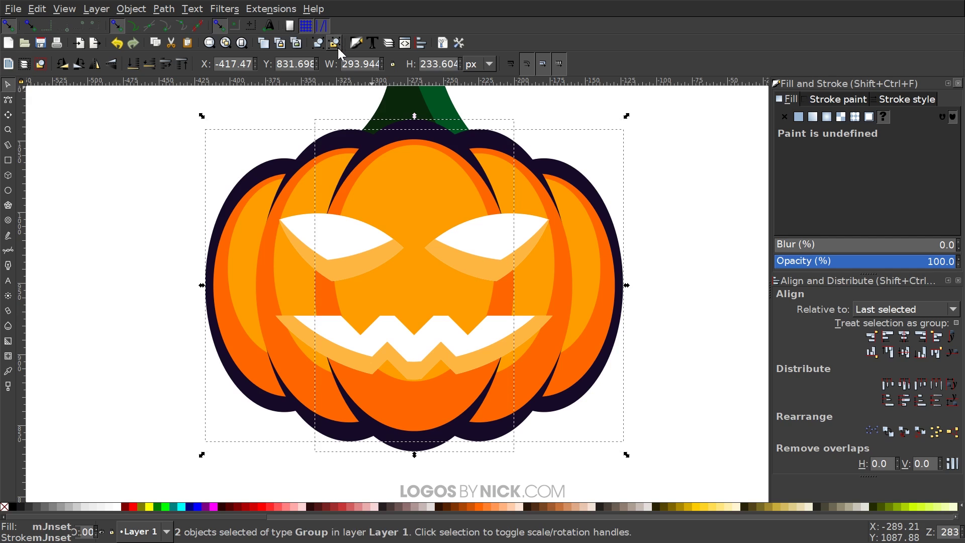
# Select the entire pumpkin drawing and ungroup it fully into individual objects
pyautogui.scroll(-2, 465, 391)
pyautogui.moveTo(635, 492); pyautogui.dragTo(150, 158)
pyautogui.scroll(-3, 534, 282)
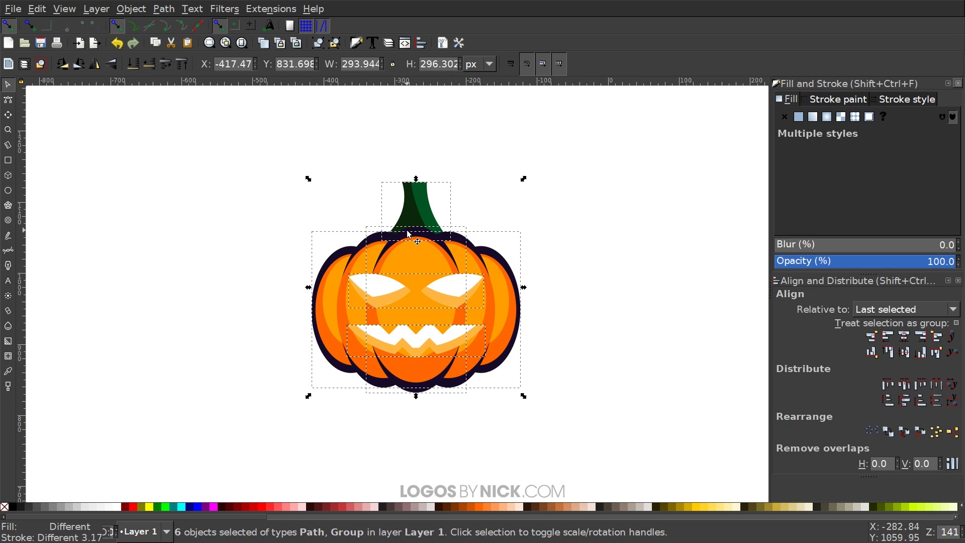
pyautogui.hotkey('ctrl', 'shift', 'g')
pyautogui.hotkey('ctrl', 'shift', 'g')
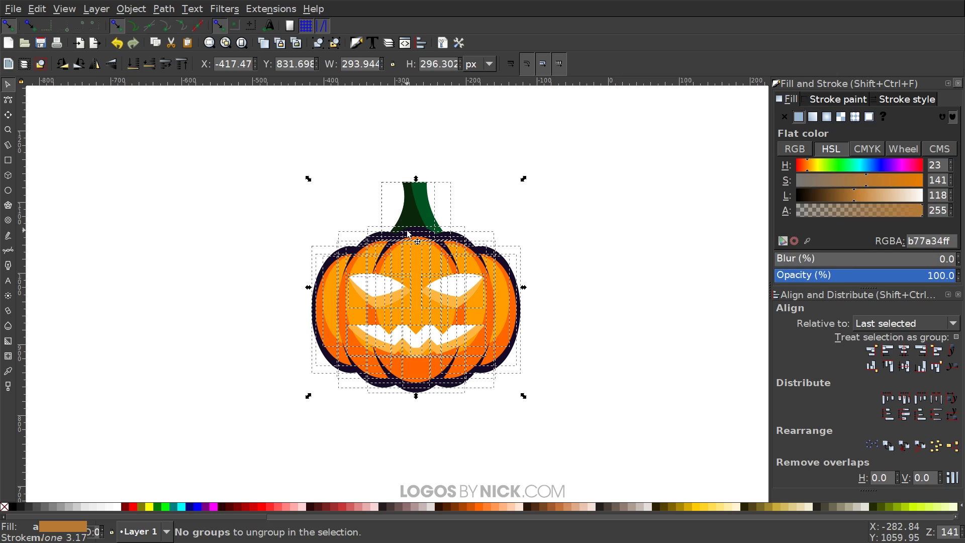
pyautogui.click(618, 282)
# Enlarge the white mouth and its shading together about their centre to about 224 px wide and 52 px high
pyautogui.press('1')
pyautogui.scroll(2, 354, 436)
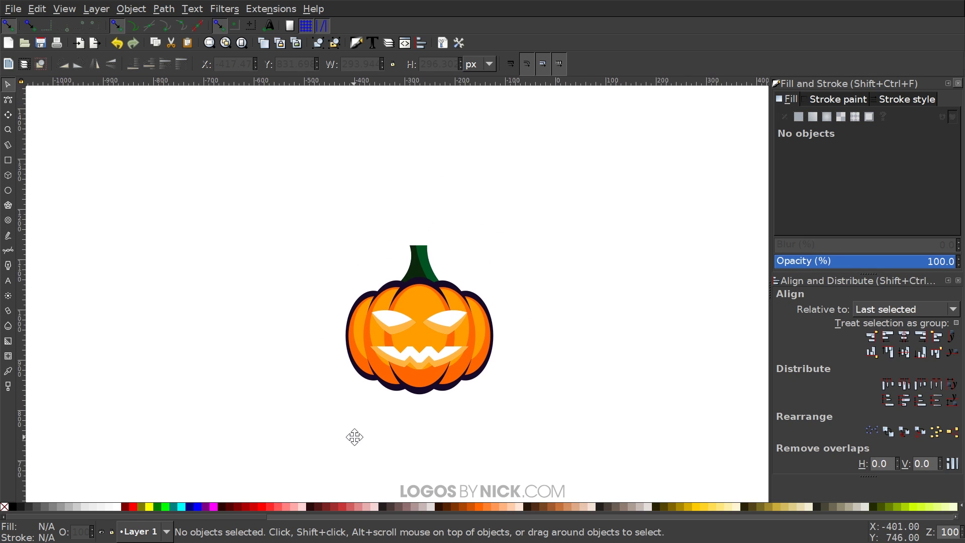
pyautogui.scroll(2, 499, 376)
pyautogui.scroll(1, 598, 334)
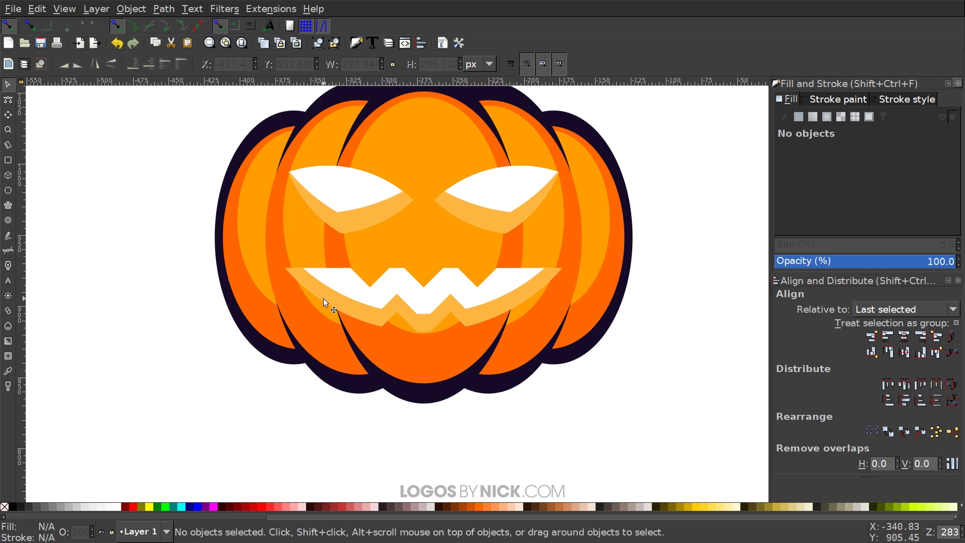
pyautogui.scroll(5, 499, 393)
pyautogui.hscroll(2, 499, 394)
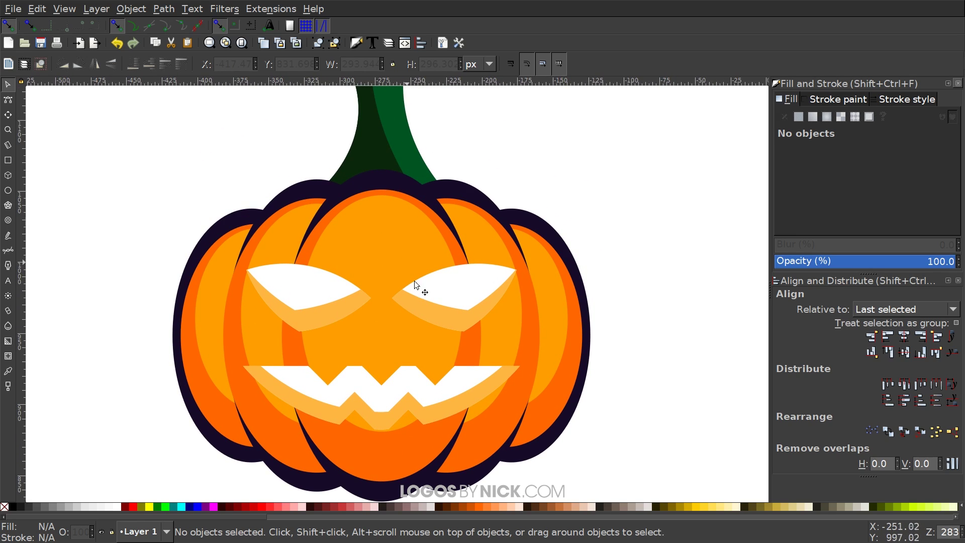
pyautogui.scroll(-5, 400, 246)
pyautogui.hscroll(-2, 400, 246)
pyautogui.keyDown('shift'); pyautogui.click(442, 280); pyautogui.keyUp('shift')
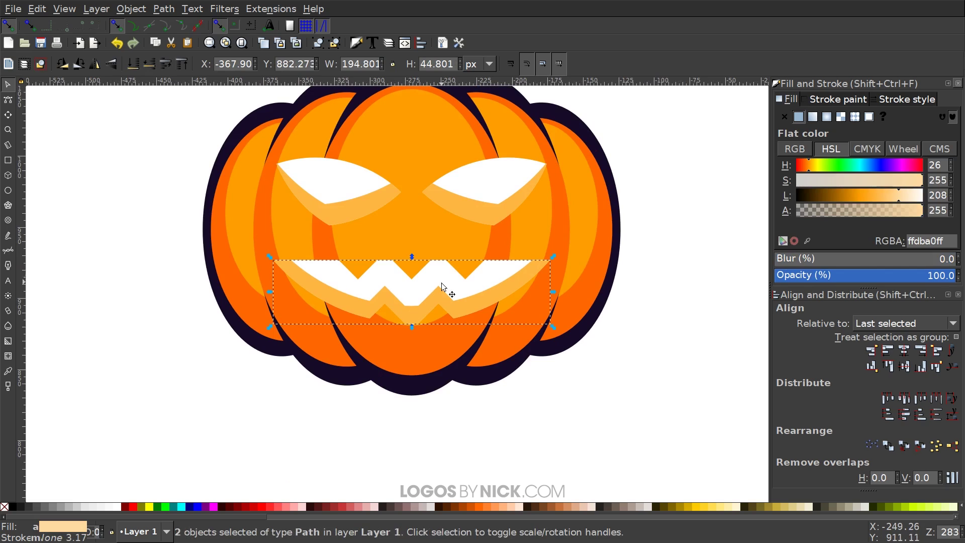
pyautogui.moveTo(453, 271); pyautogui.dragTo(414, 246)
pyautogui.click(416, 291)
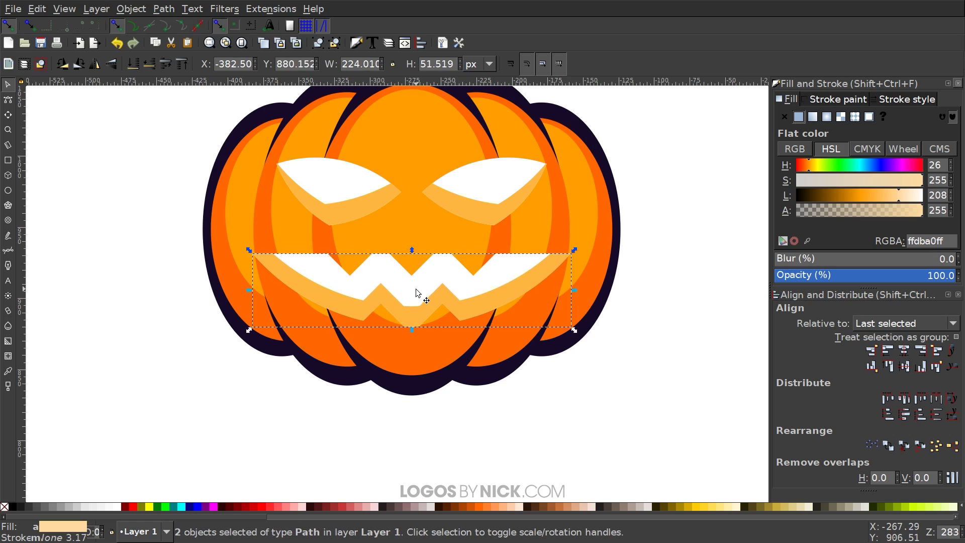
# Shrink the light orange ellipse on the pumpkin's middle segment to about 106 by 155 px, keeping its upper edge in place
pyautogui.click(400, 108)
pyautogui.scroll(2, 400, 109)
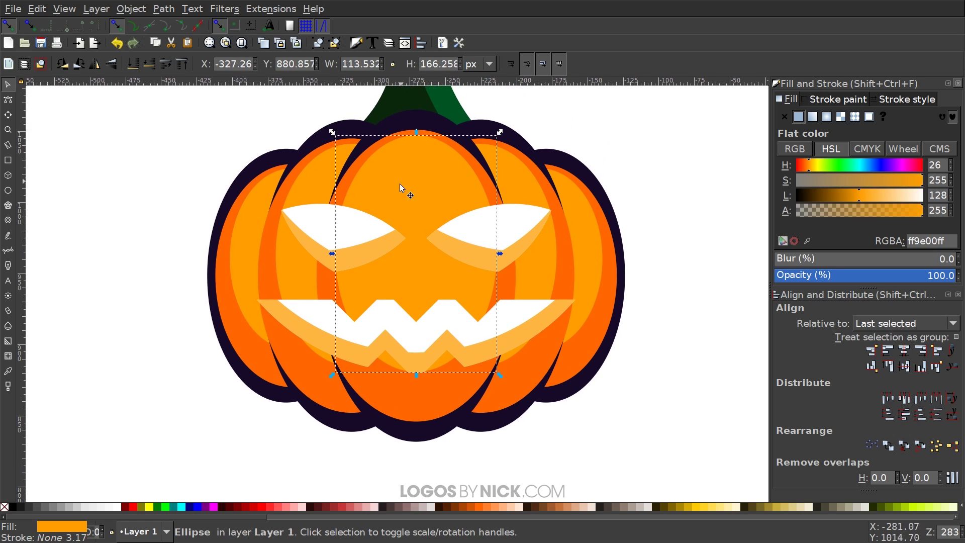
pyautogui.moveTo(417, 375); pyautogui.dragTo(417, 358)
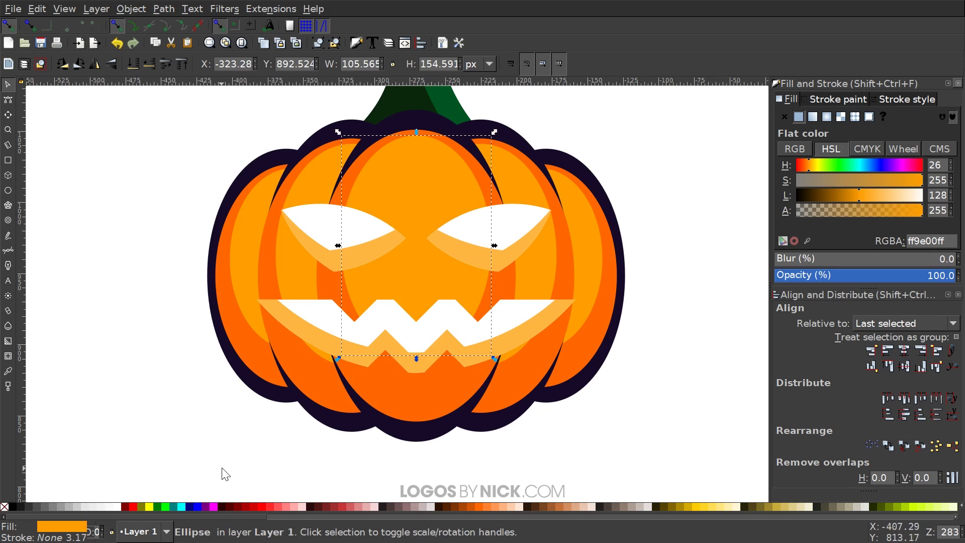
# Shrink the light orange ellipses on either side of the middle one to about 101 by 148 px and 102 by 149 px
pyautogui.click(282, 254)
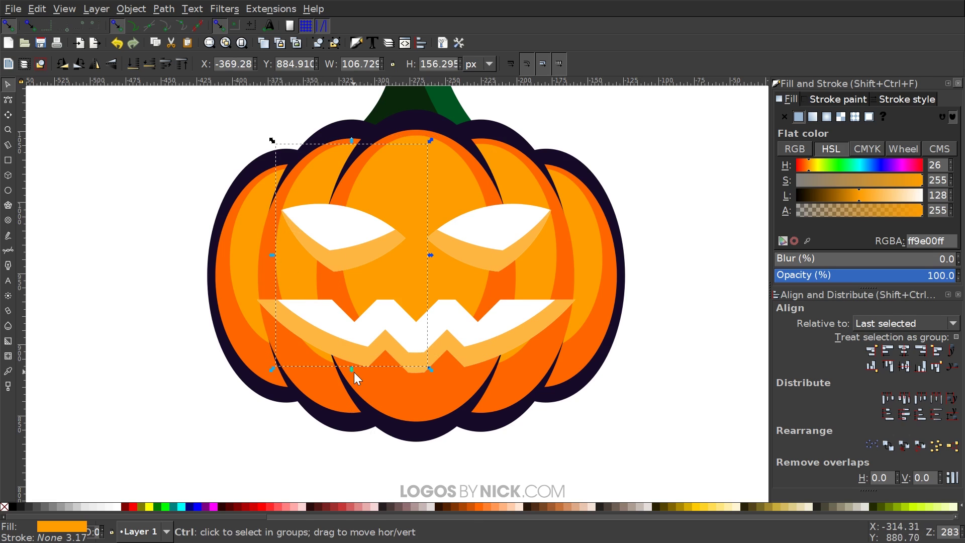
pyautogui.moveTo(351, 369); pyautogui.dragTo(354, 357)
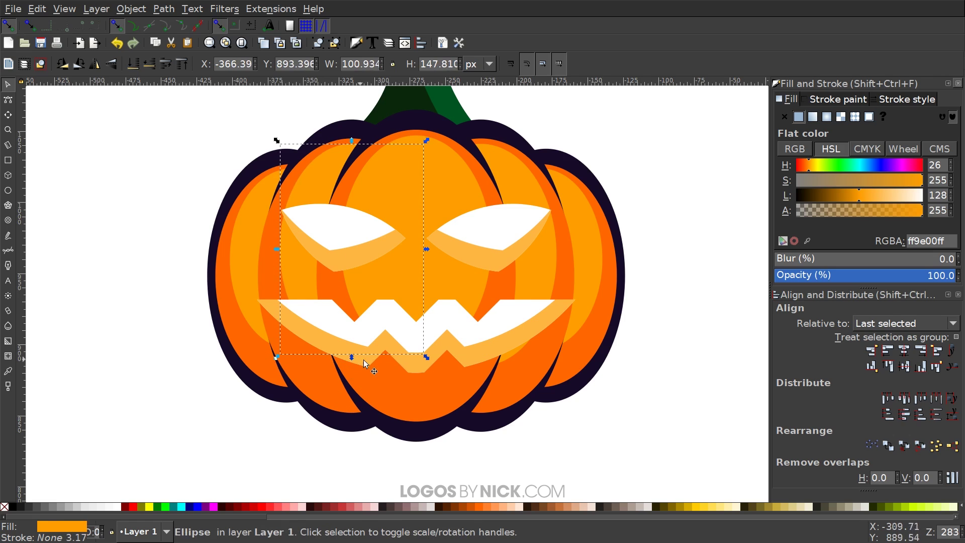
pyautogui.click(502, 279)
pyautogui.moveTo(481, 368); pyautogui.dragTo(481, 360)
pyautogui.scroll(3, 658, 232)
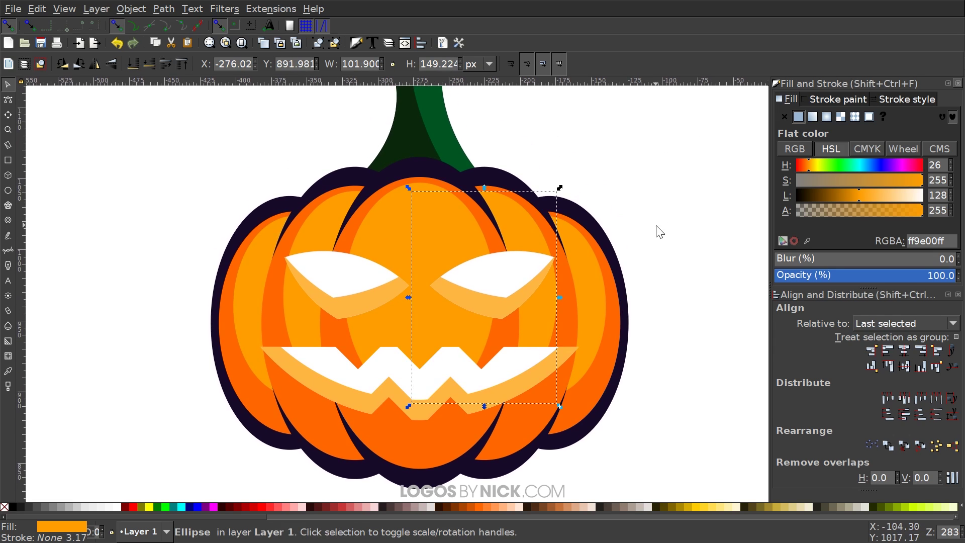
pyautogui.click(659, 232)
# Recolour the shading of both eyes and the mouth golden yellow with hue 31, and fine-tune its lightness
pyautogui.scroll(-5, 510, 389)
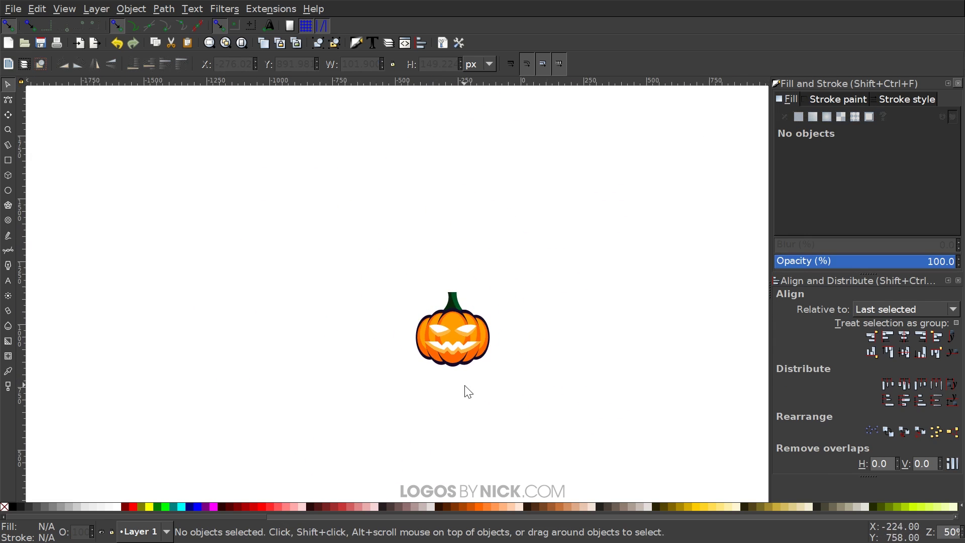
pyautogui.scroll(3, 474, 384)
pyautogui.scroll(-4, 441, 424)
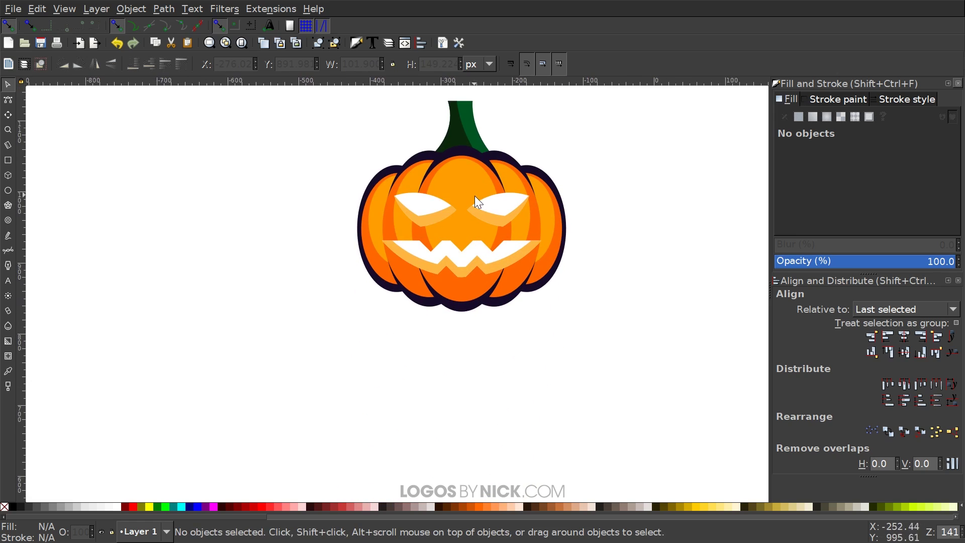
pyautogui.scroll(1, 485, 276)
pyautogui.click(447, 262)
pyautogui.keyDown('shift'); pyautogui.click(399, 200); pyautogui.keyUp('shift')
pyautogui.keyDown('shift'); pyautogui.click(515, 194); pyautogui.keyUp('shift')
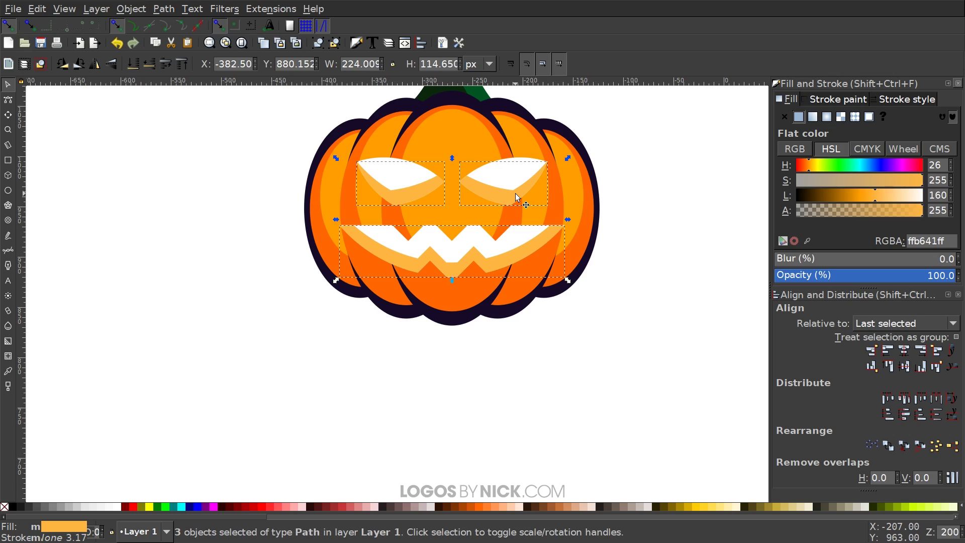
pyautogui.moveTo(810, 164); pyautogui.dragTo(812, 163)
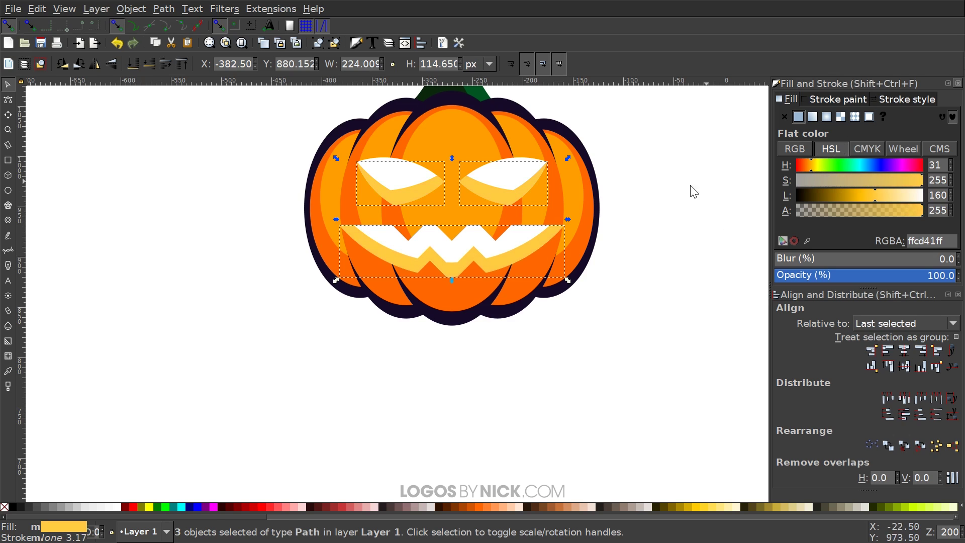
pyautogui.hotkey('ctrl', 'Up')
pyautogui.hotkey('ctrl', 'Right')
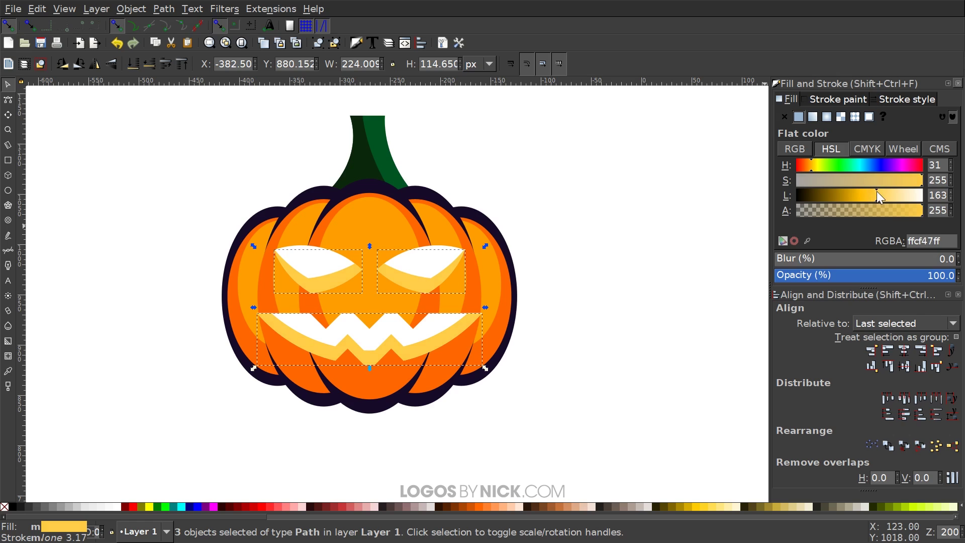
pyautogui.click(445, 291)
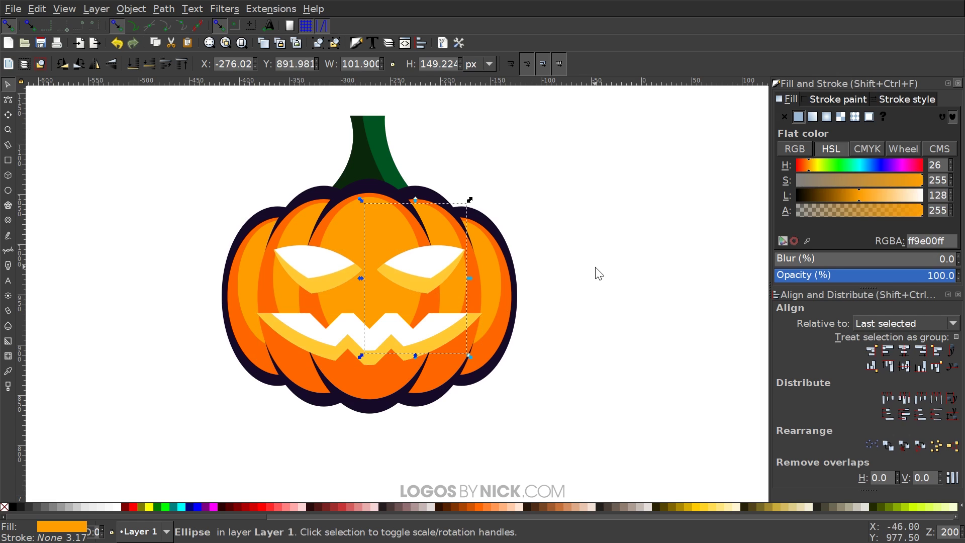
pyautogui.click(528, 312)
pyautogui.scroll(-2, 513, 311)
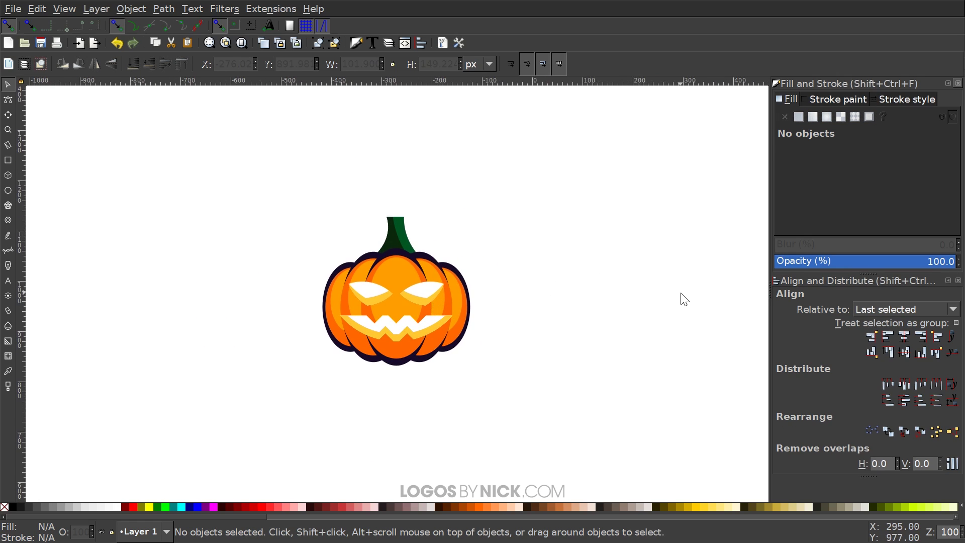